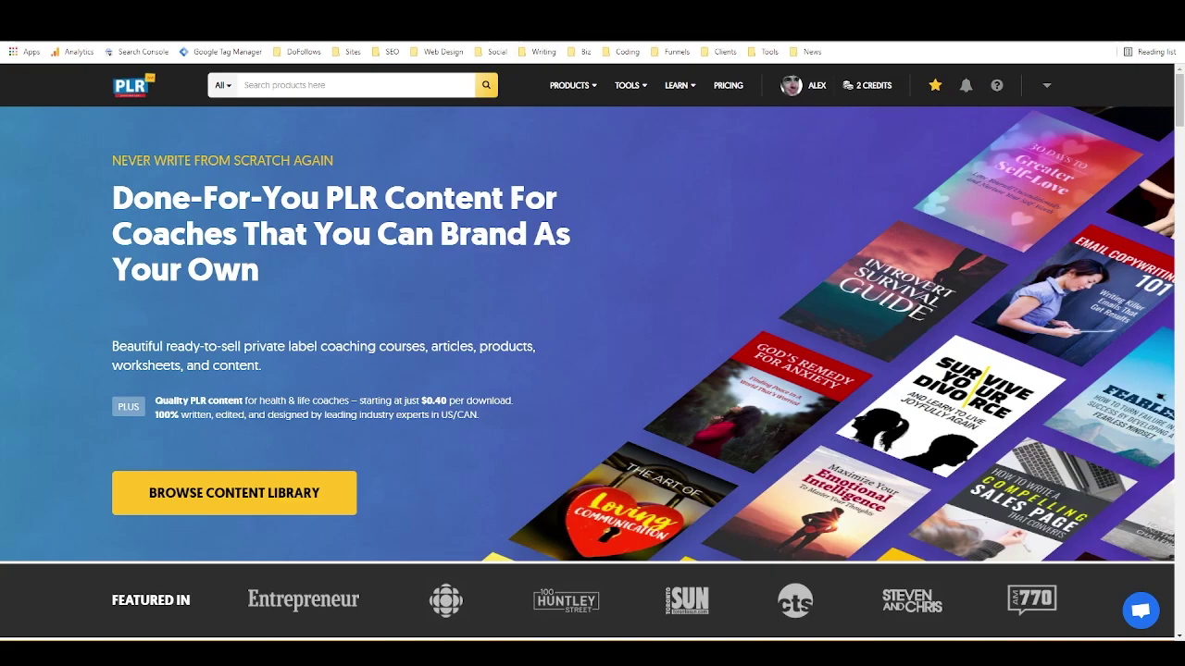
Switch to the PDF article "6 Online Marketing Tactics to Increase Your Sales", skim all three pages, and return to the AI writing document.
key(ctrl+Tab)
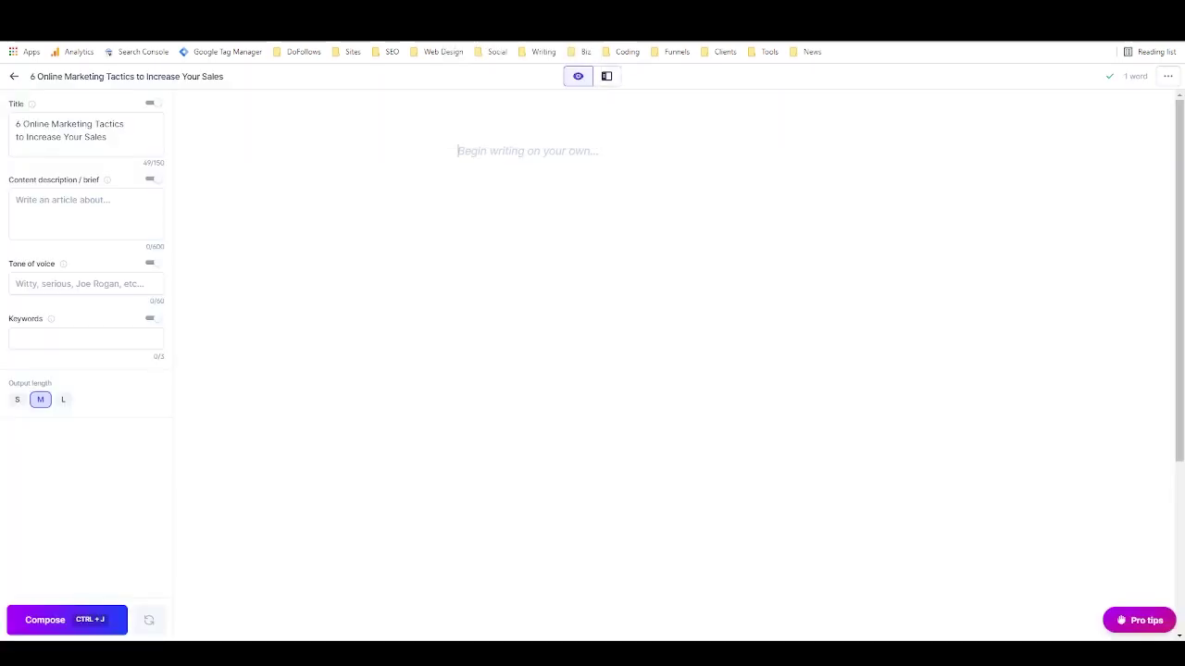
key(alt+Tab)
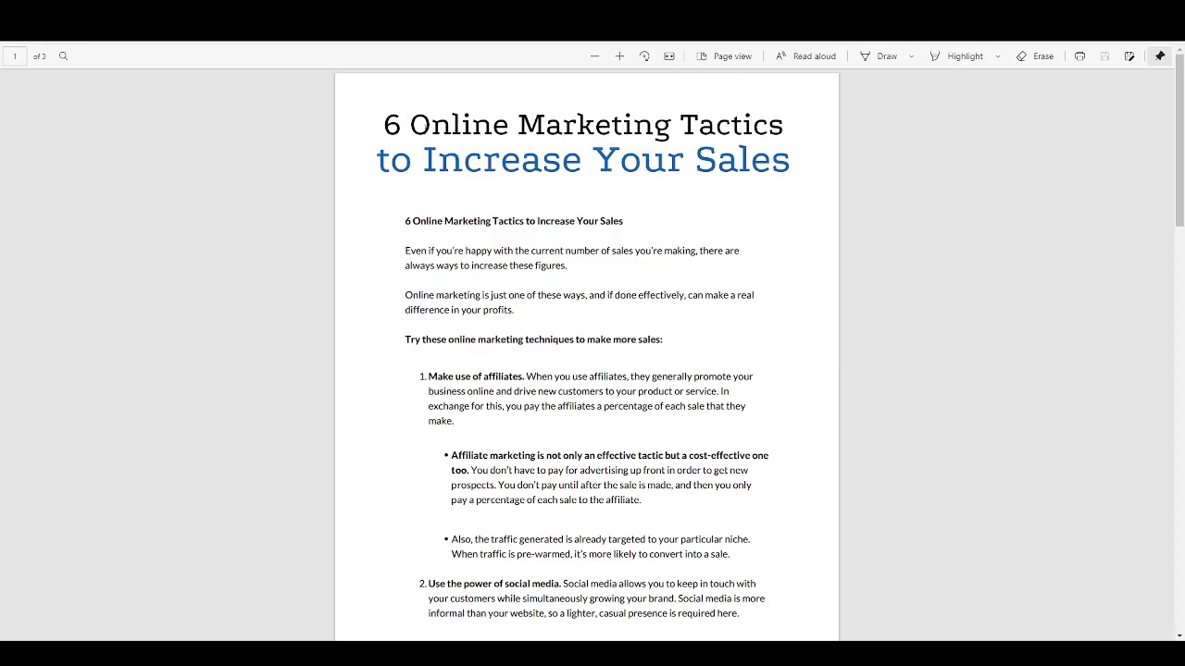
scroll(546, 191, down, 20)
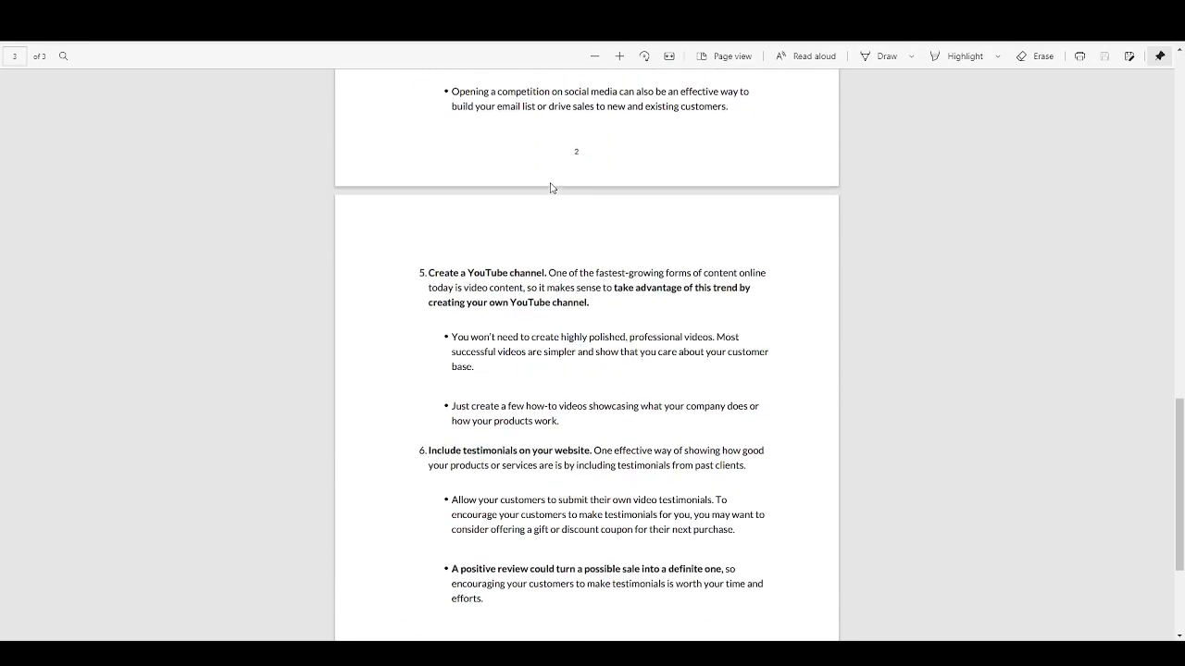
scroll(552, 188, down, 3)
scroll(551, 188, up, 20)
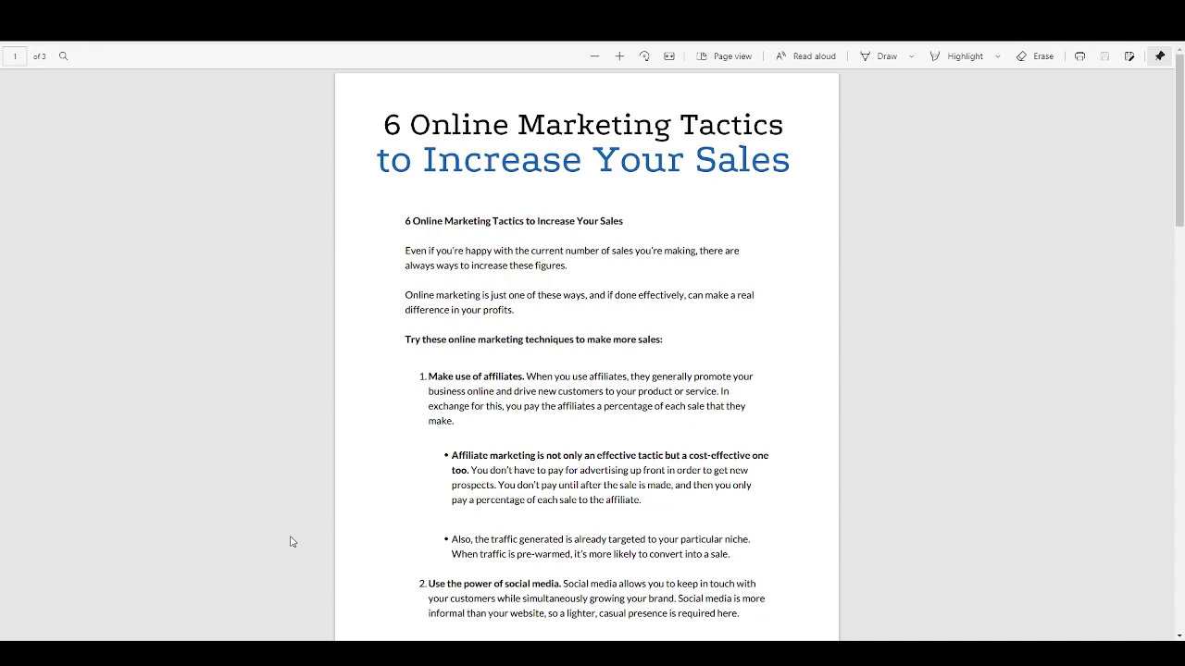
mouse_move(148, 653)
click(148, 652)
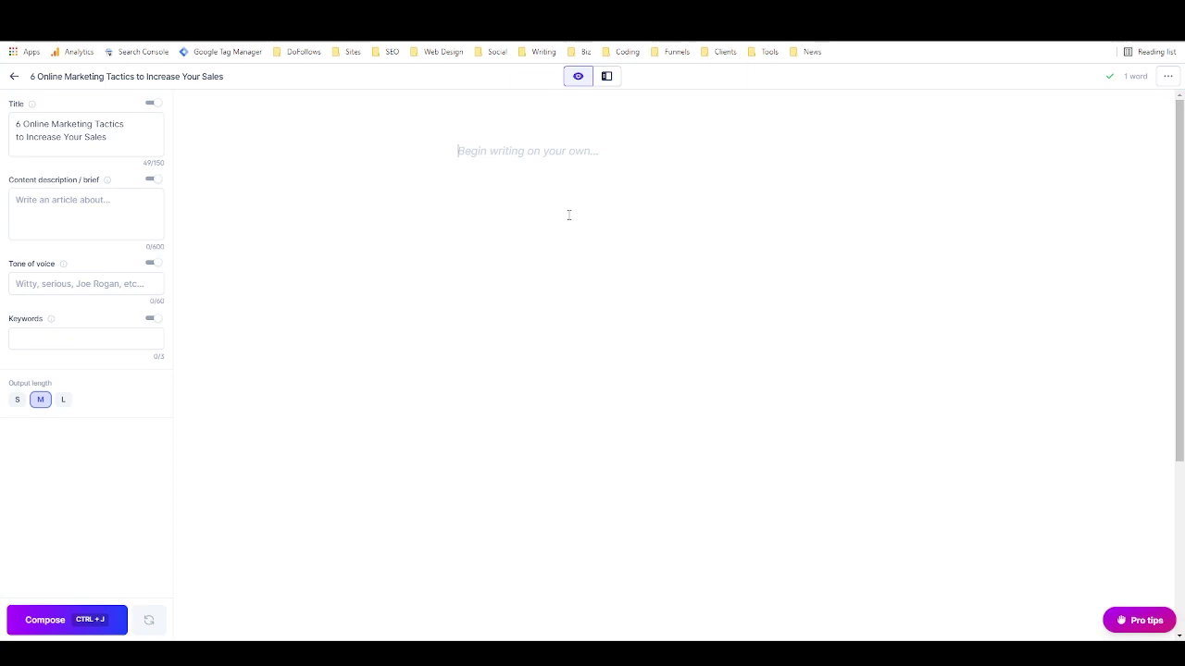
Examine the document's title field and the PAS Framework template in Power mode, then return to the empty document in Focus mode.
click(569, 214)
click(137, 126)
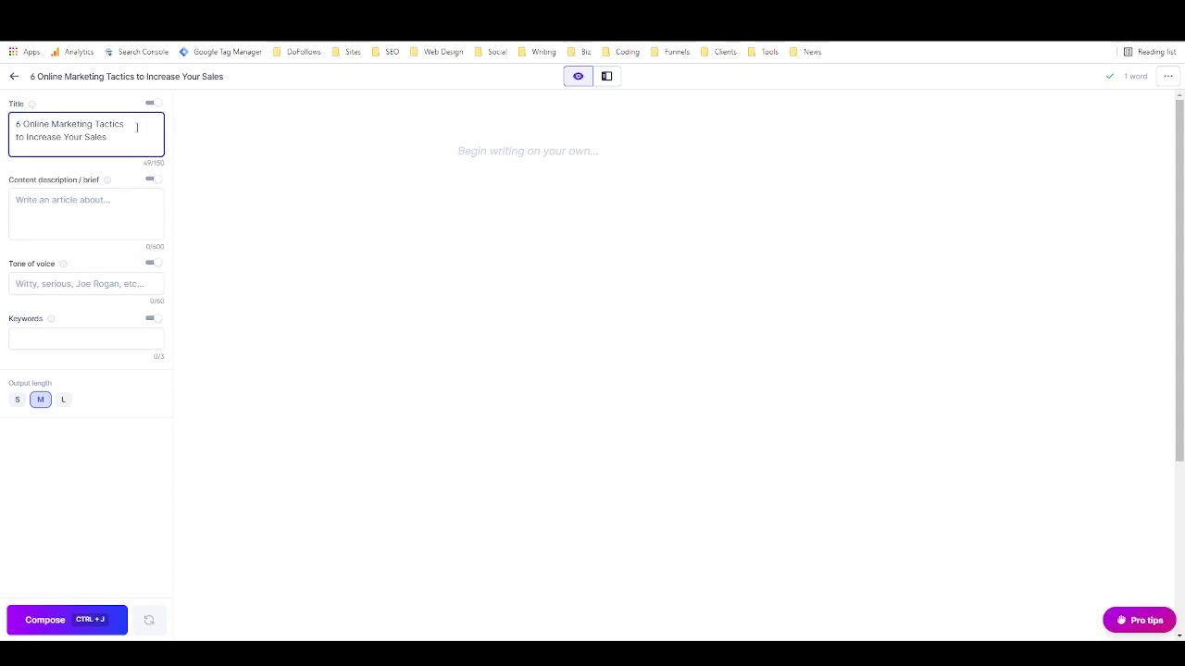
triple_click(85, 140)
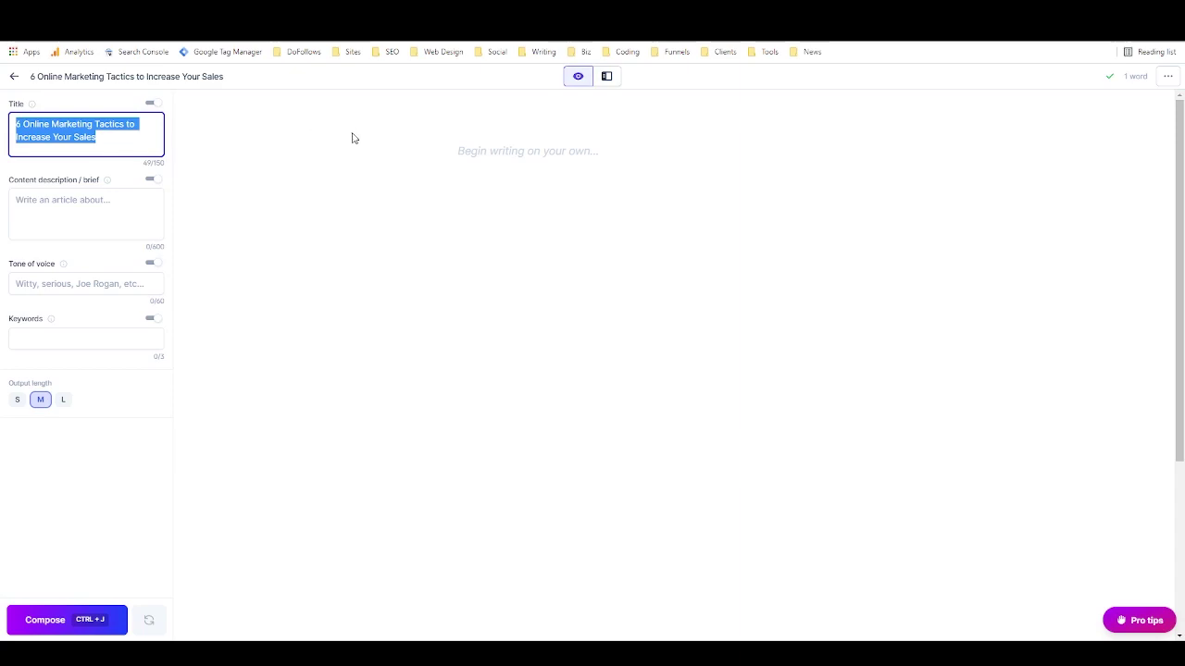
click(477, 151)
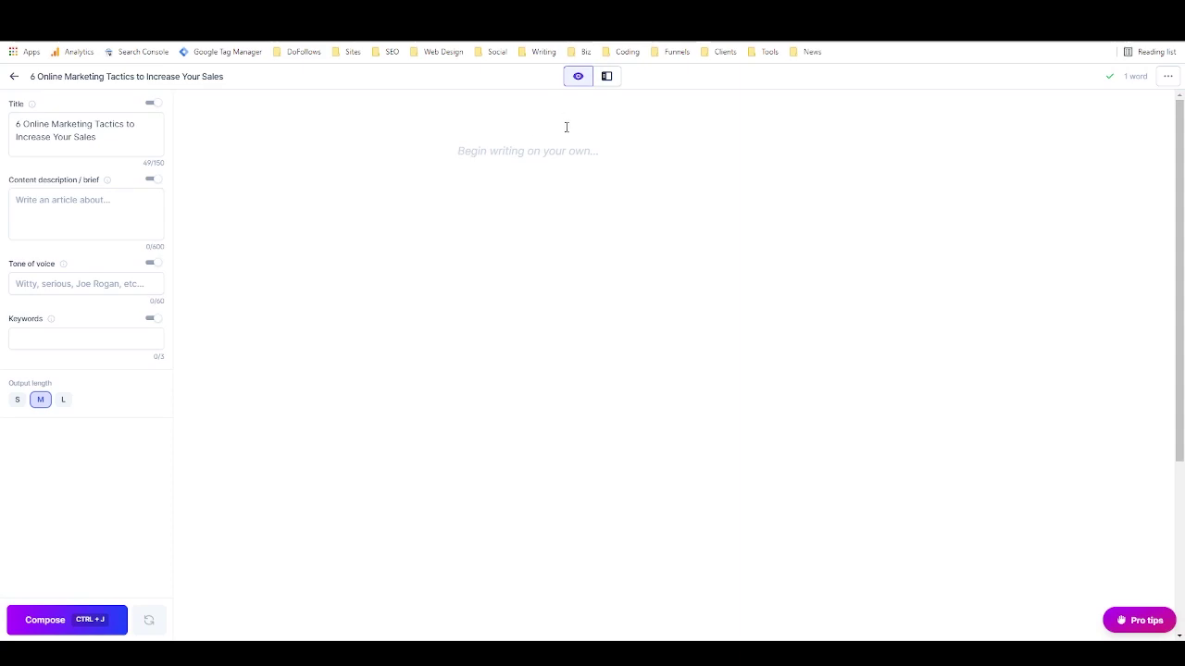
click(607, 79)
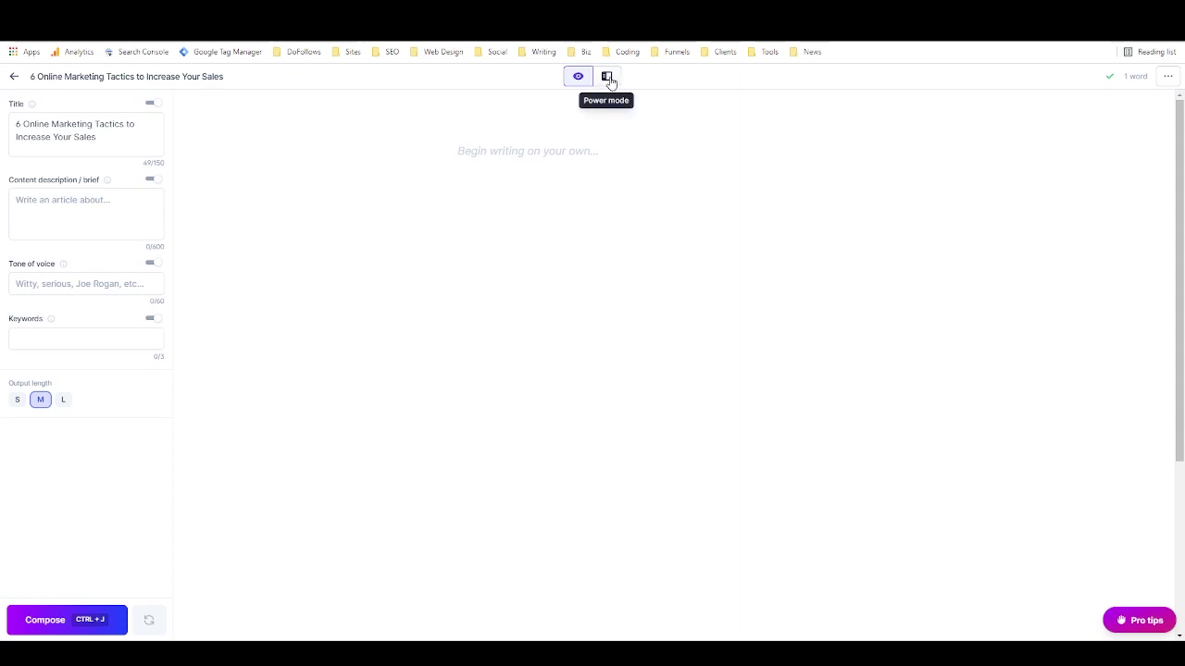
click(53, 145)
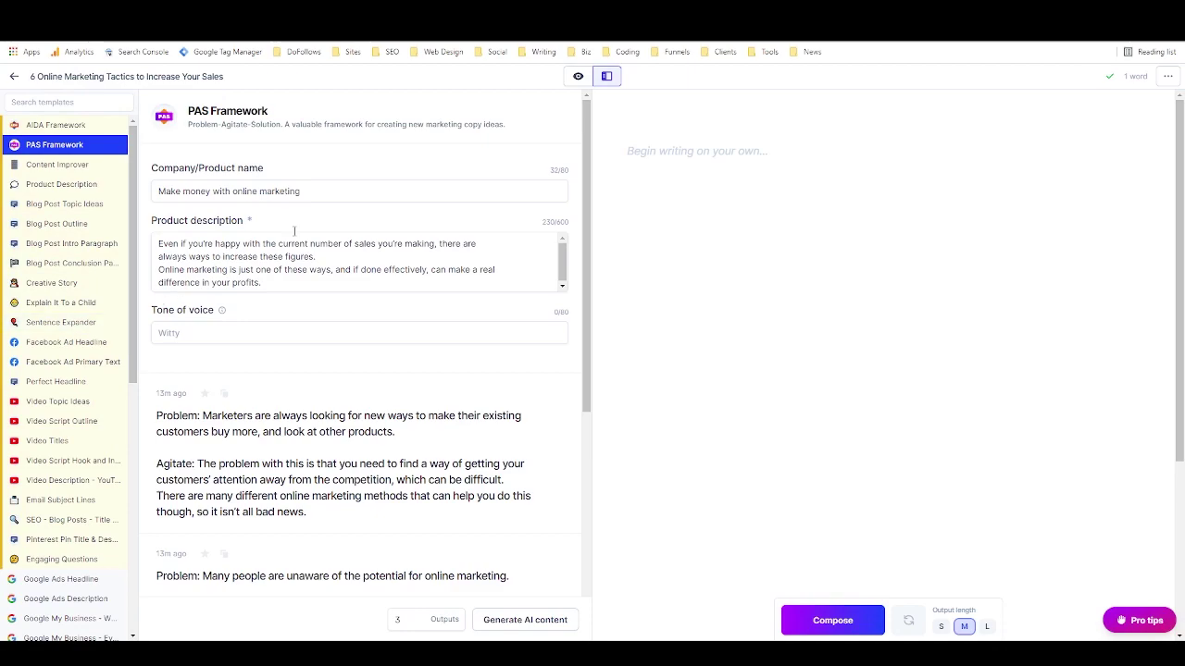
click(577, 78)
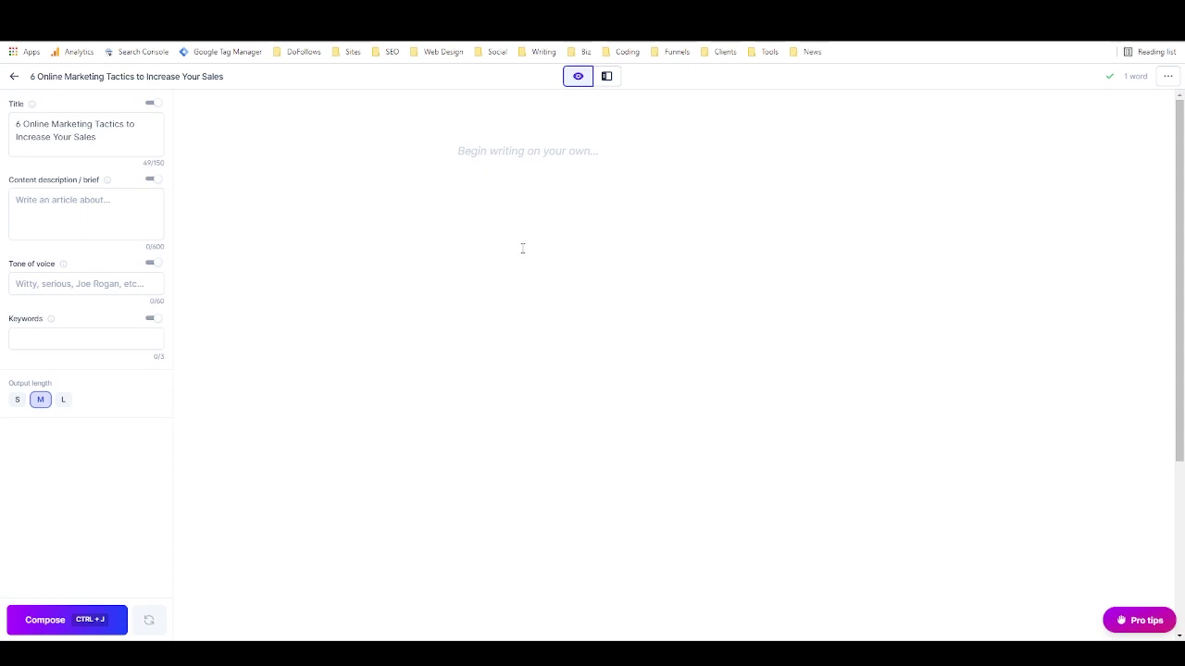
click(506, 158)
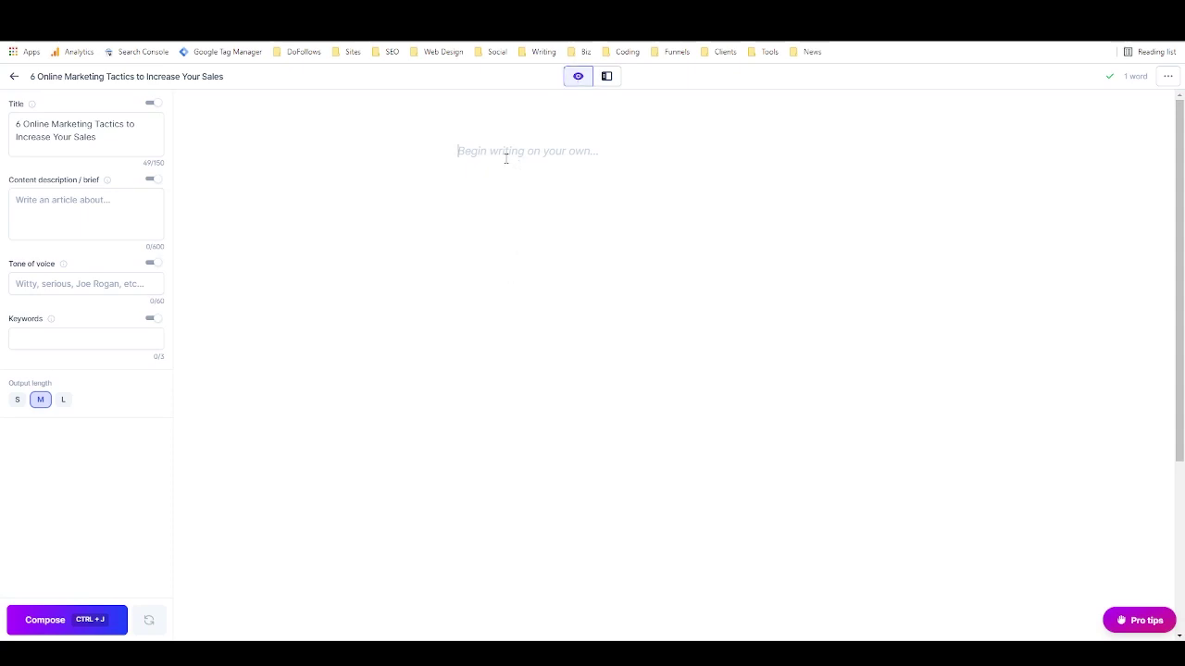
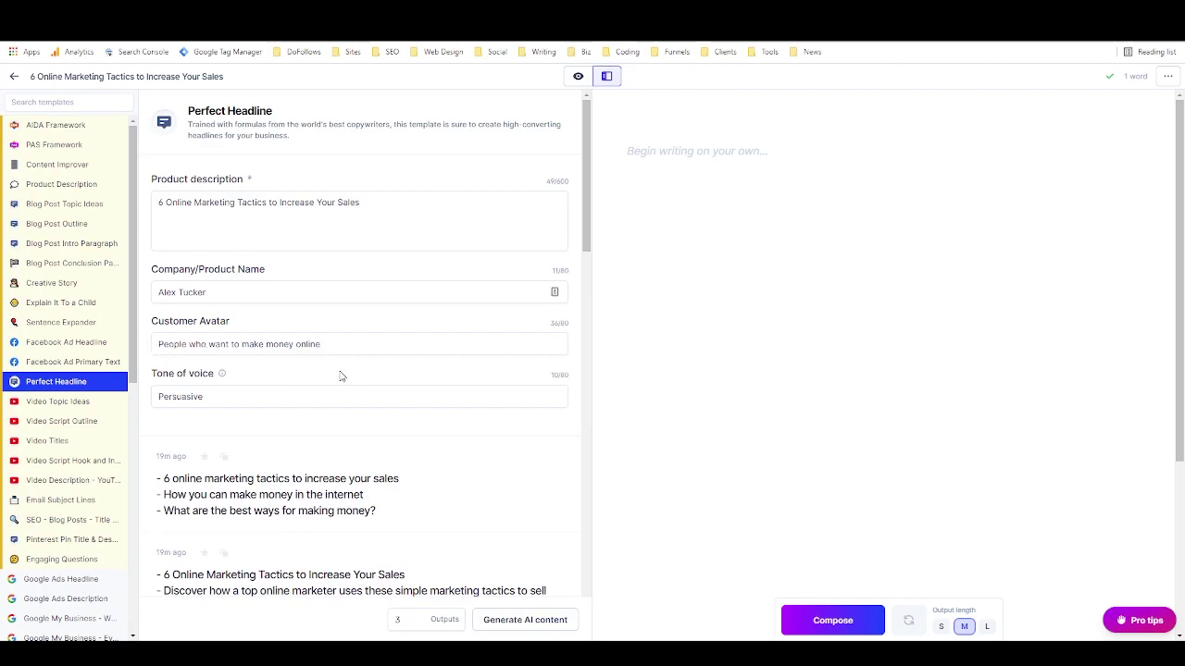
Generate three new Perfect Headline outputs for "6 Online Marketing Tactics to Increase Your Sales" and read through them.
click(519, 624)
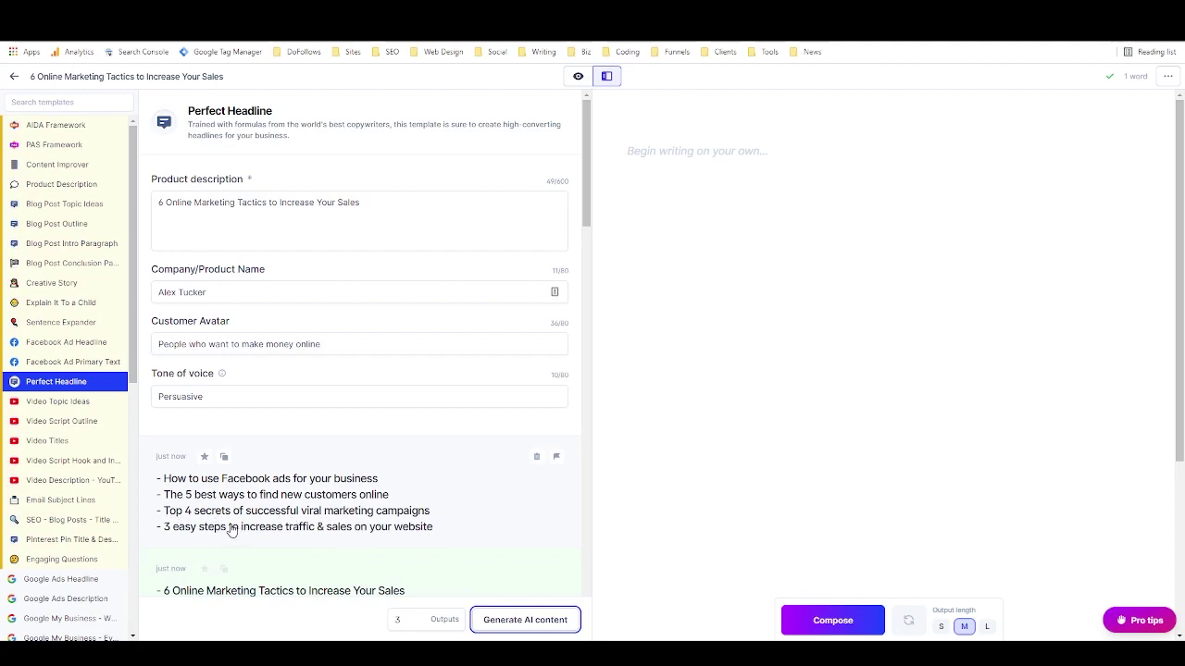
scroll(227, 535, down, 1)
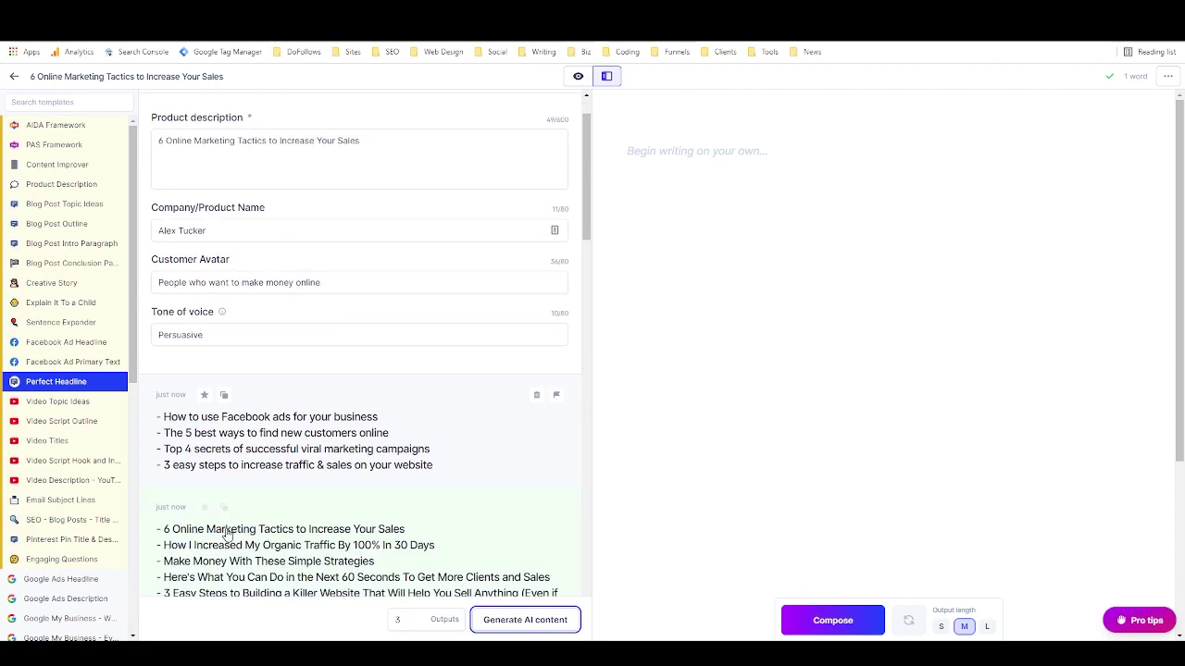
scroll(185, 472, down, 1)
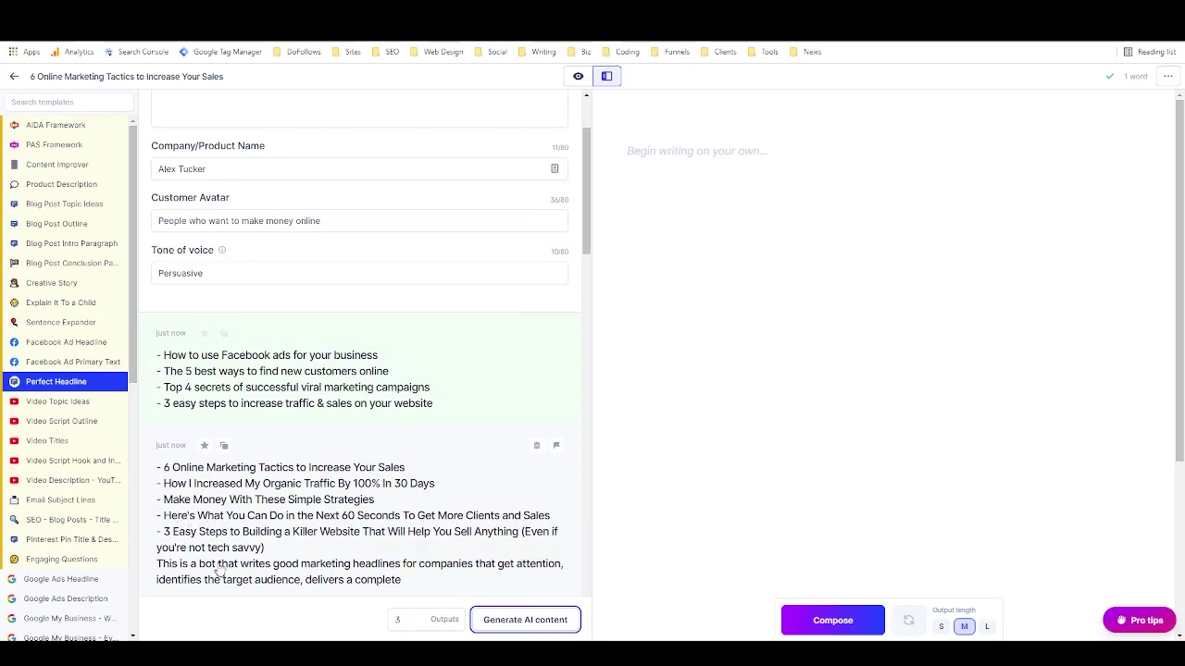
scroll(220, 570, down, 2)
scroll(218, 568, up, 2)
scroll(215, 566, down, 3)
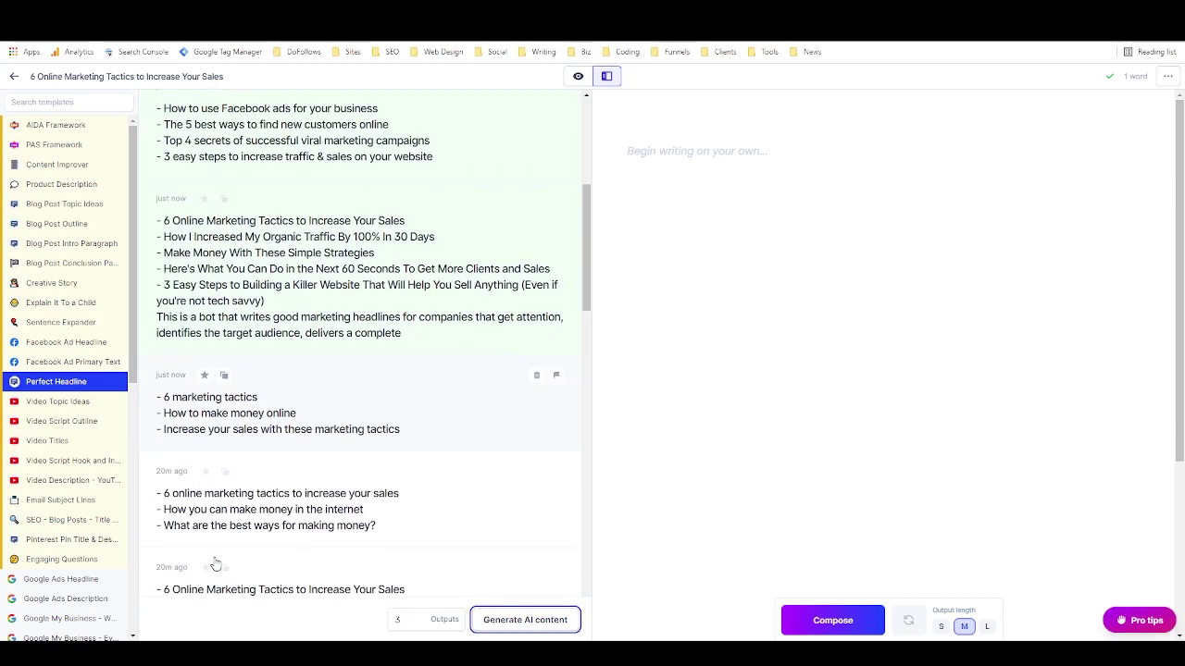
scroll(216, 564, up, 5)
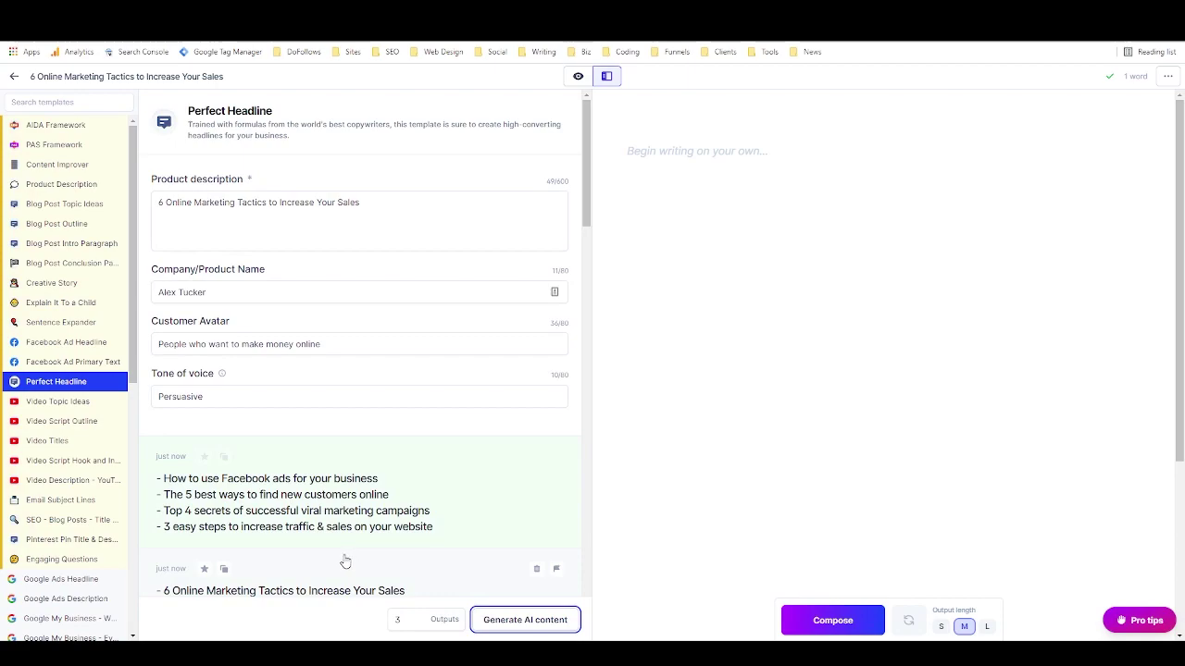
scroll(342, 558, down, 2)
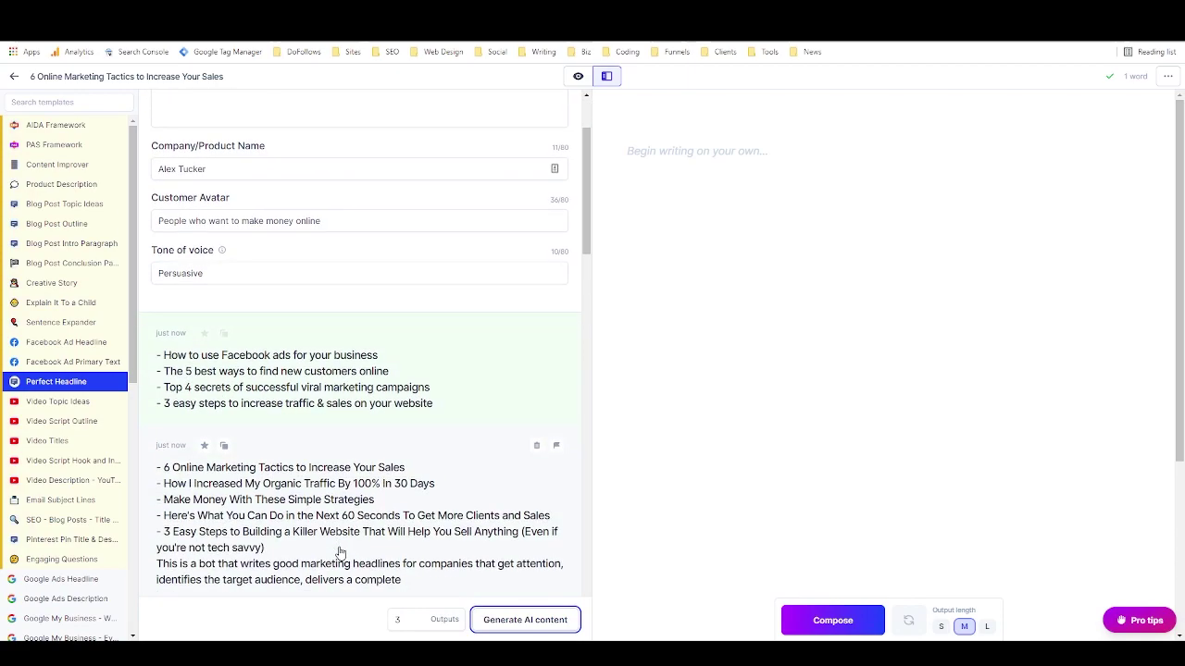
Edit the generated headline to read "Make Money With These 6 Simple Strategies" and copy it from the opened output.
click(306, 505)
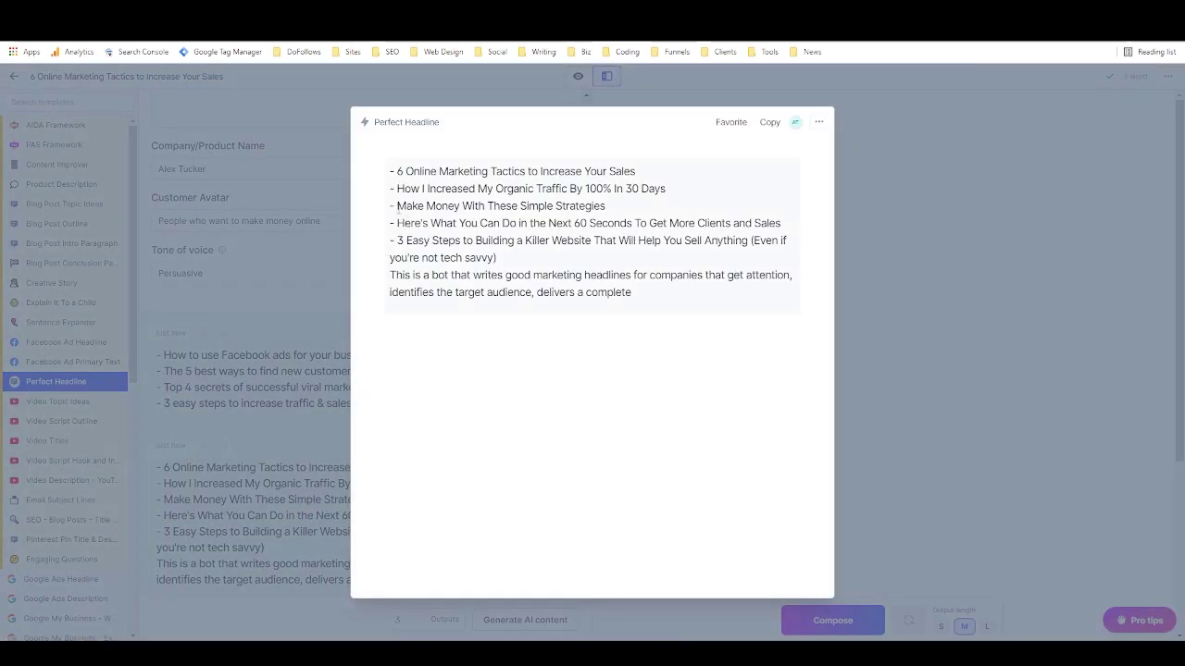
click(515, 206)
text(6)
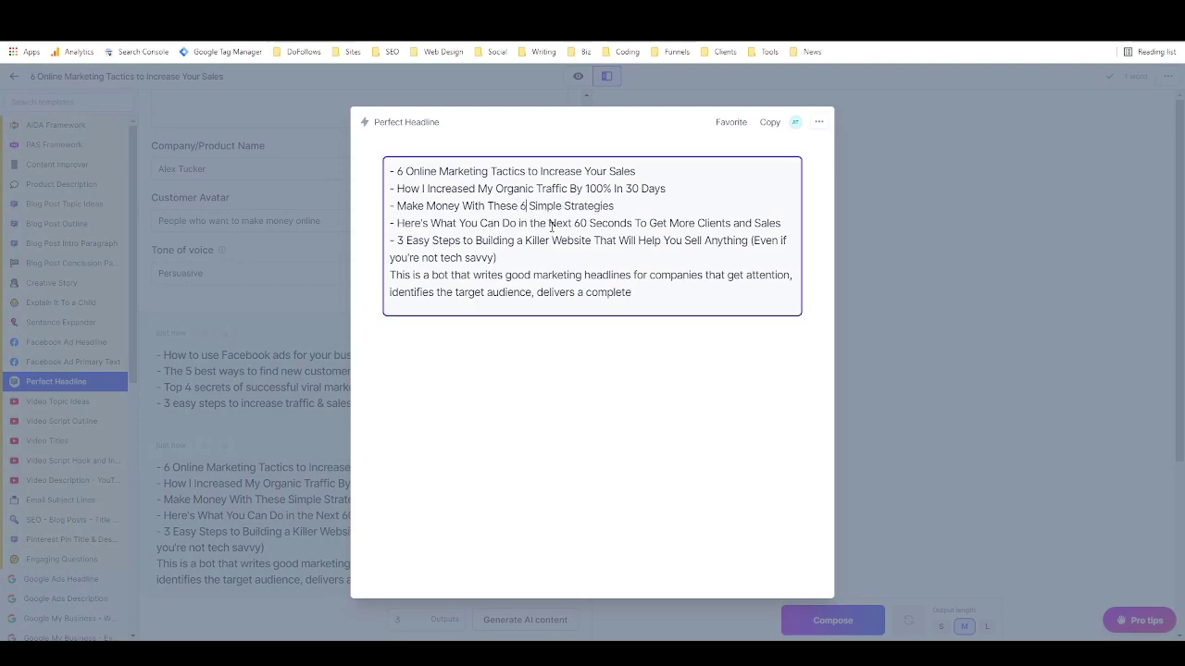
drag(616, 205, 397, 205)
key(ctrl+c)
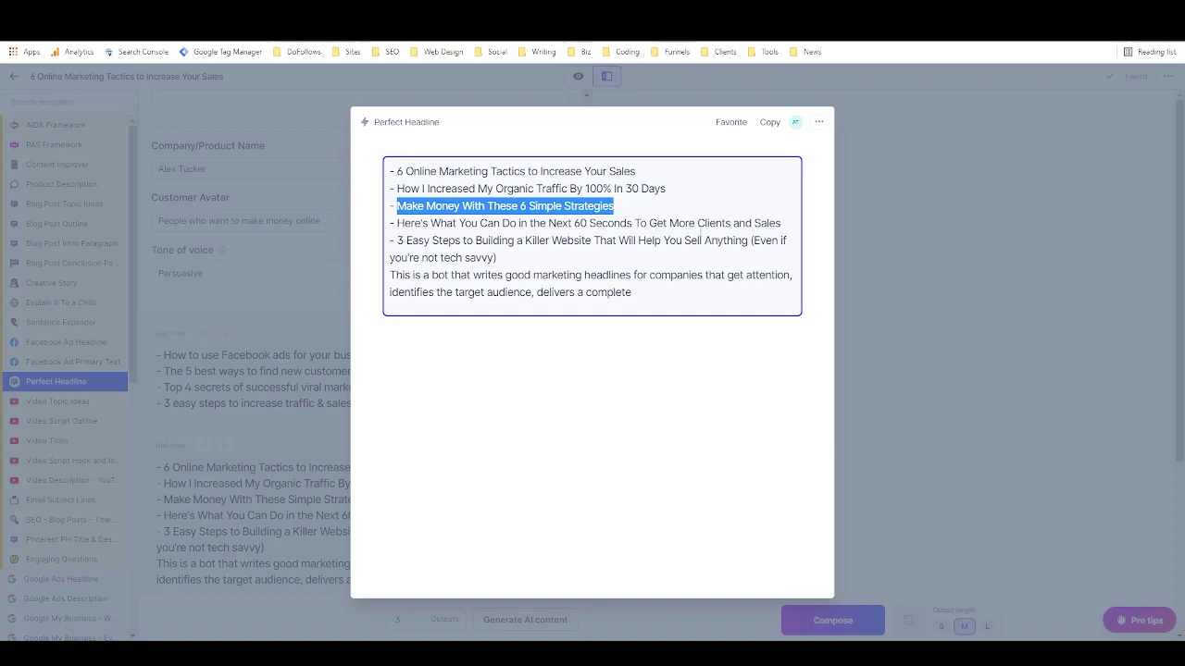
click(893, 246)
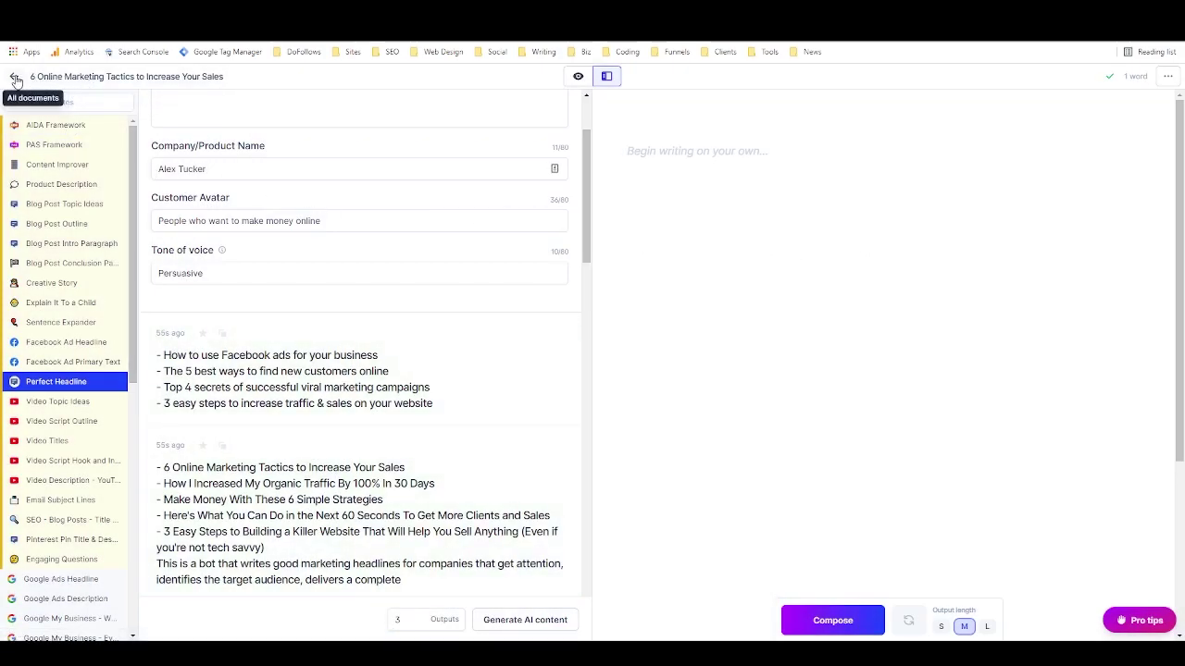
Replace both the Title field's text and the document name with "Make Money With These 6 Simple Strategies" in Focus mode.
click(578, 76)
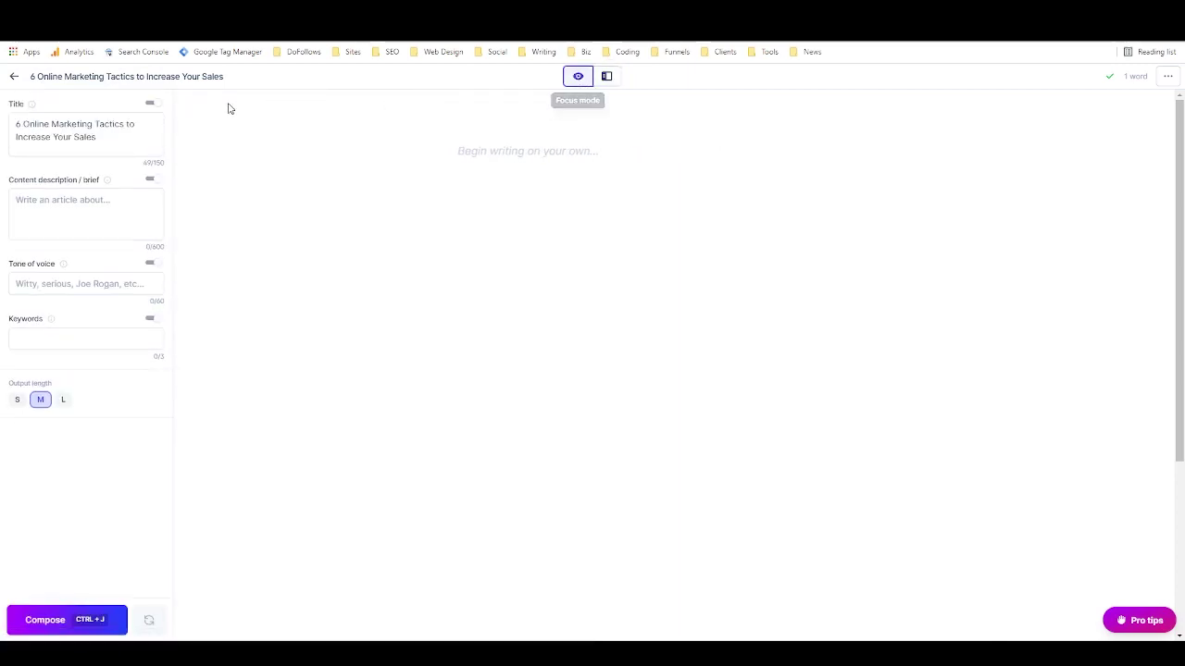
triple_click(117, 129)
key(ctrl+v)
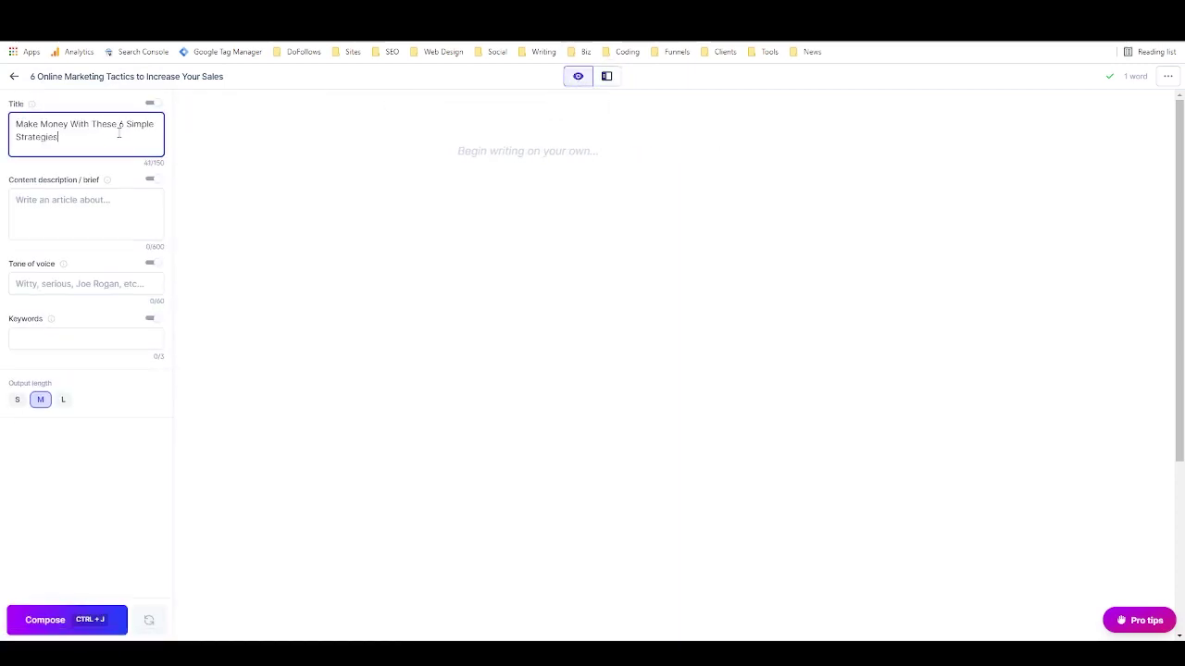
click(152, 78)
click(389, 271)
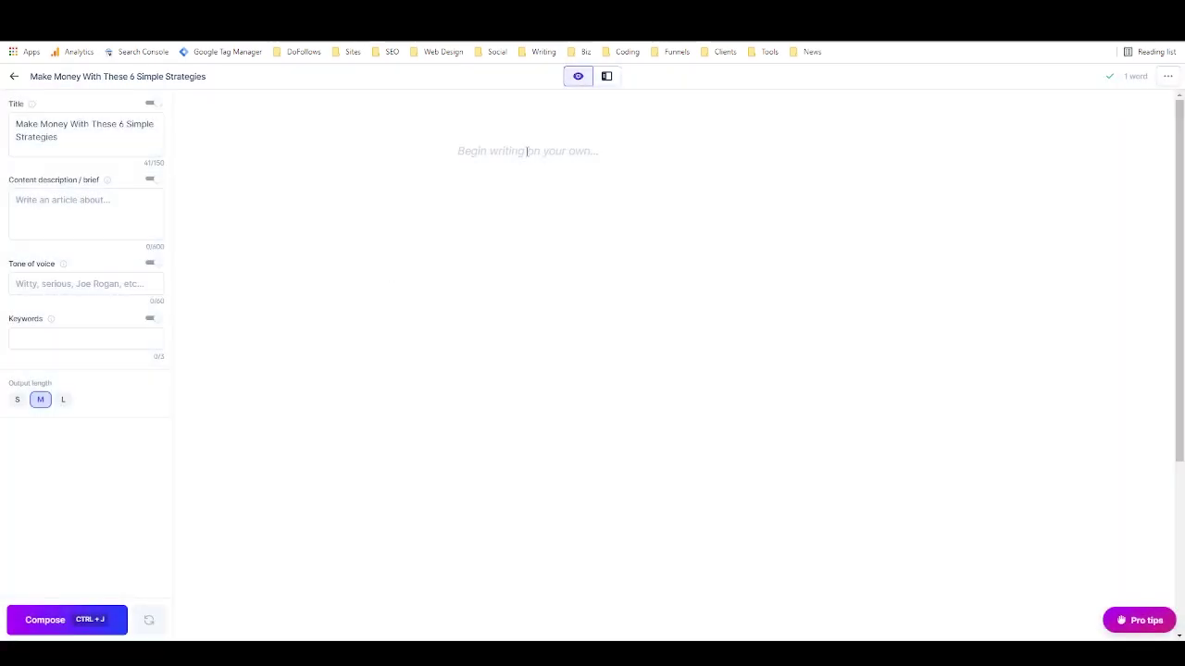
Paste the headline "Make Money With These 6 Simple Strategies" into the document body, format it as H1, and start a new line below.
key(ctrl+v)
drag(794, 153, 379, 157)
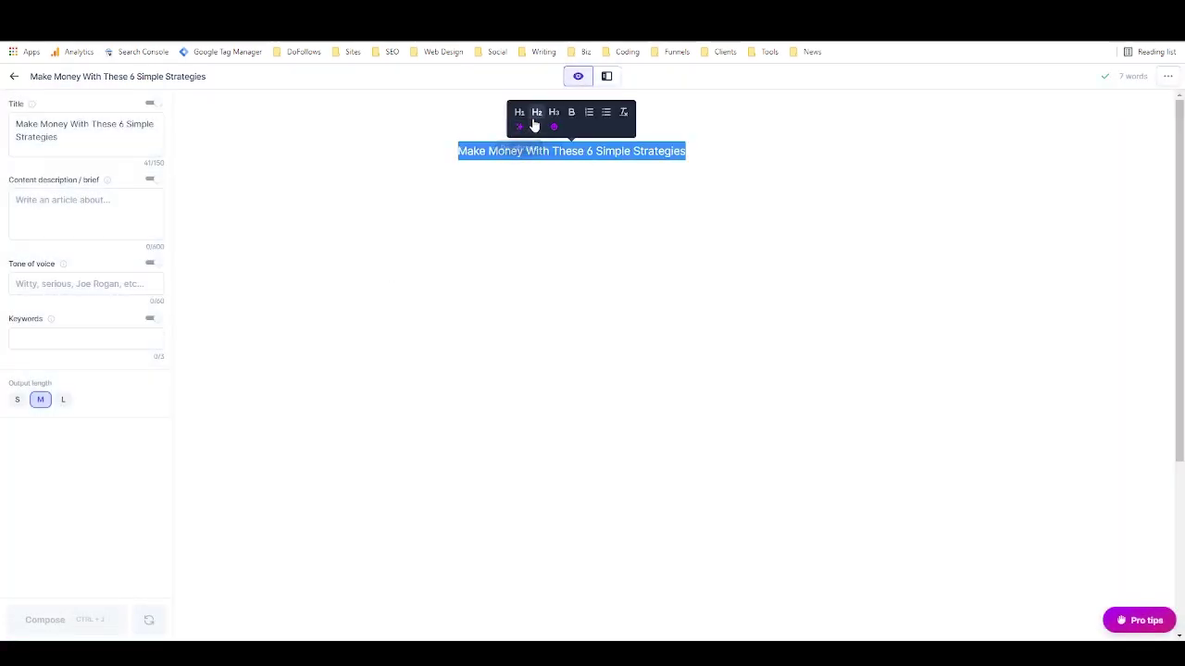
click(521, 119)
click(797, 150)
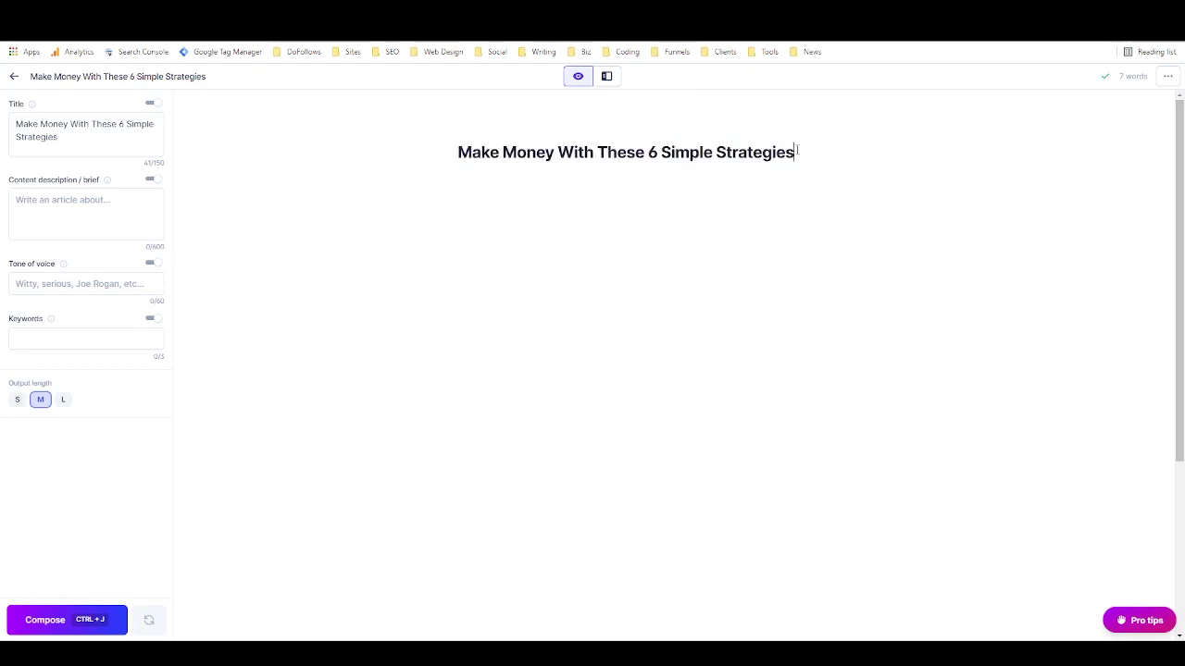
key(Return)
Open the PAS Framework template in Power mode and select the two introductory paragraphs of the PDF article.
click(607, 77)
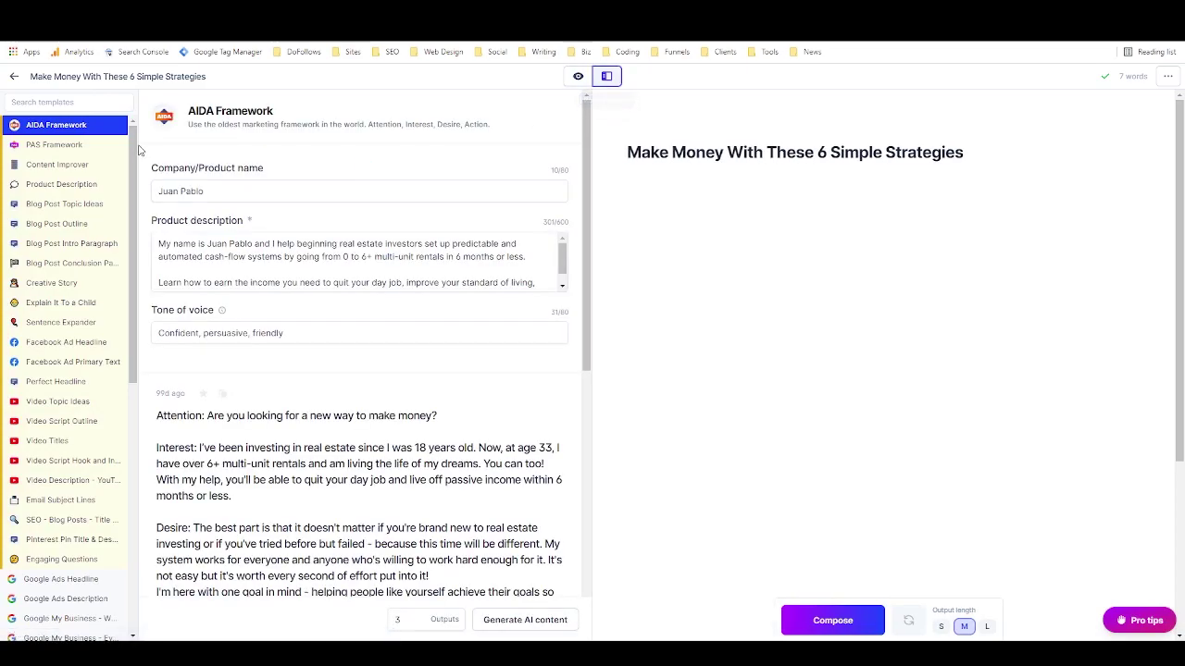
click(51, 145)
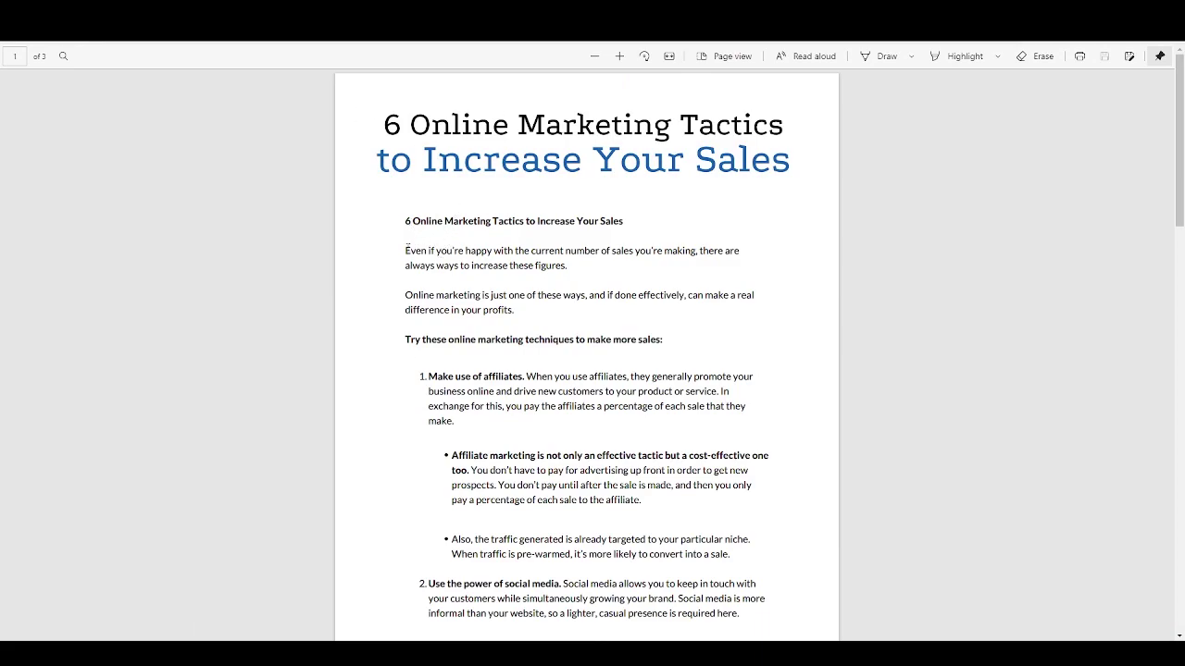
drag(405, 251, 523, 325)
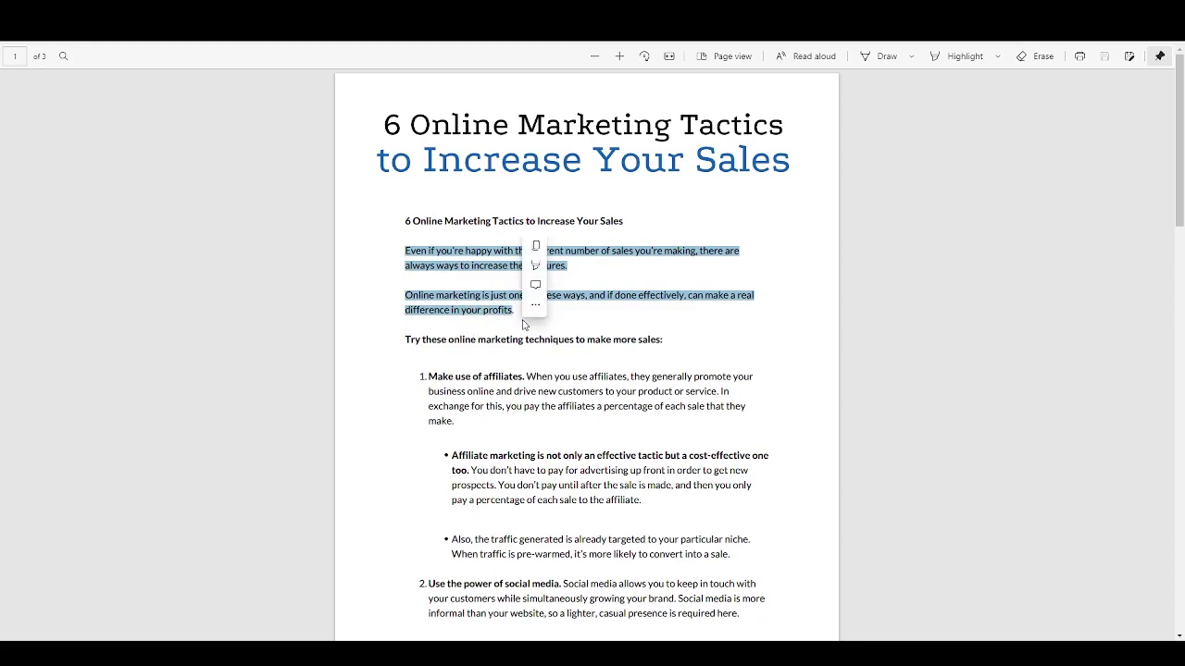
click(526, 320)
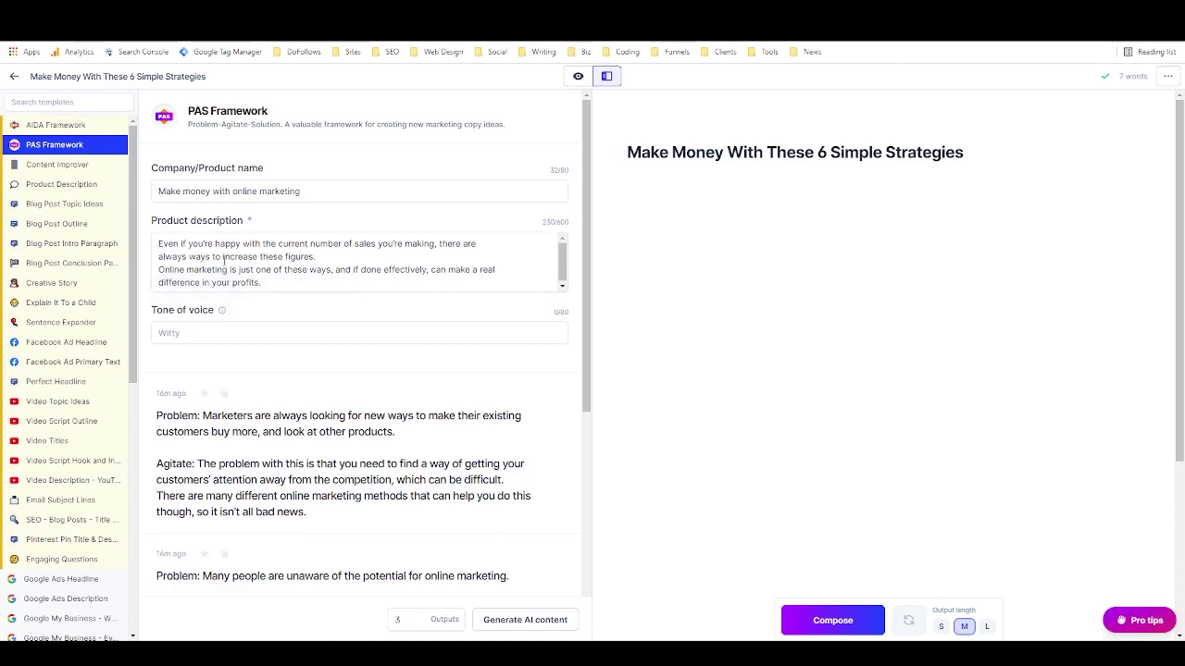
Delete the final period from the PAS Framework product description that holds the article's two introductory paragraphs.
triple_click(223, 259)
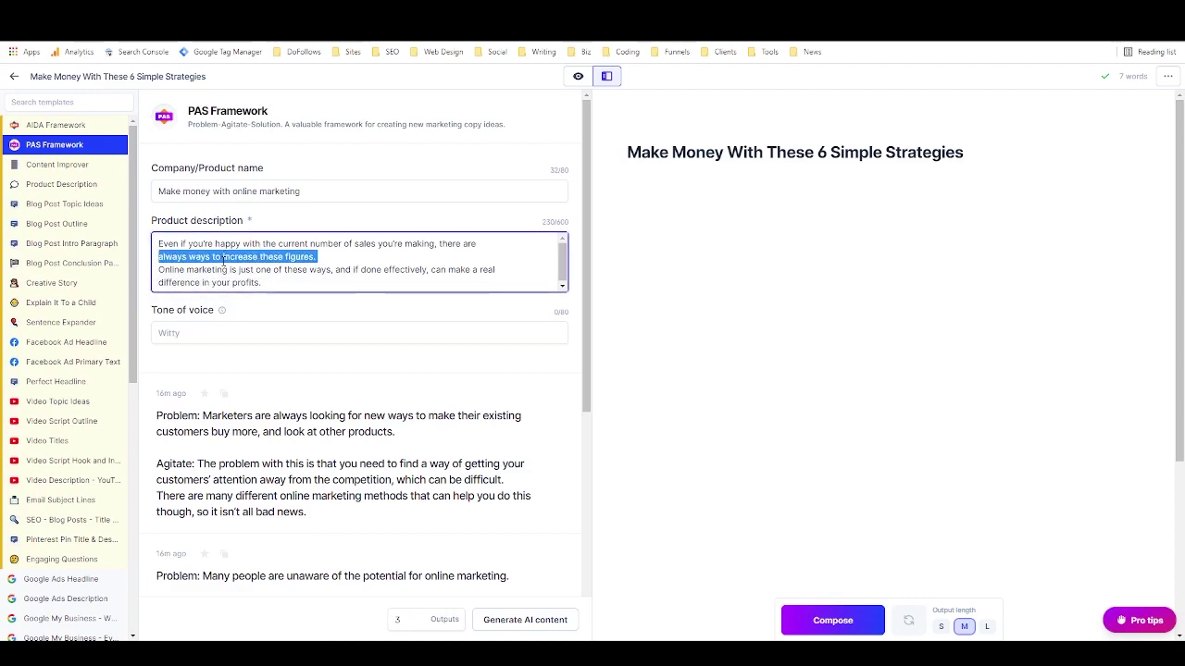
key(ctrl+a)
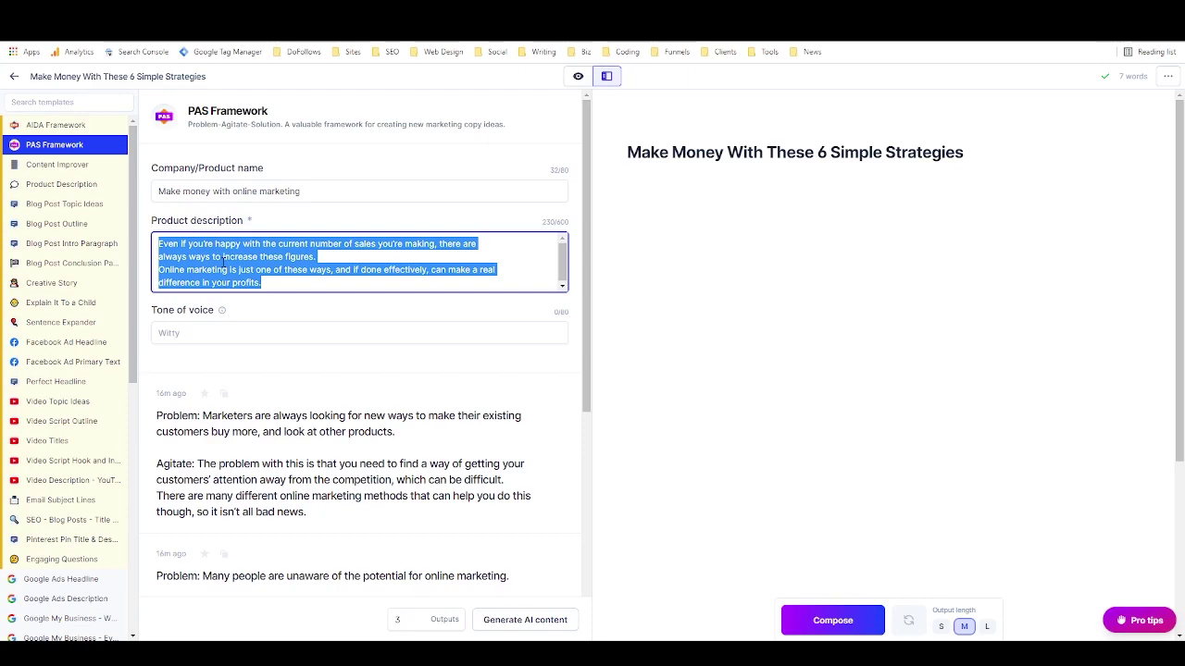
key(End)
key(BackSpace)
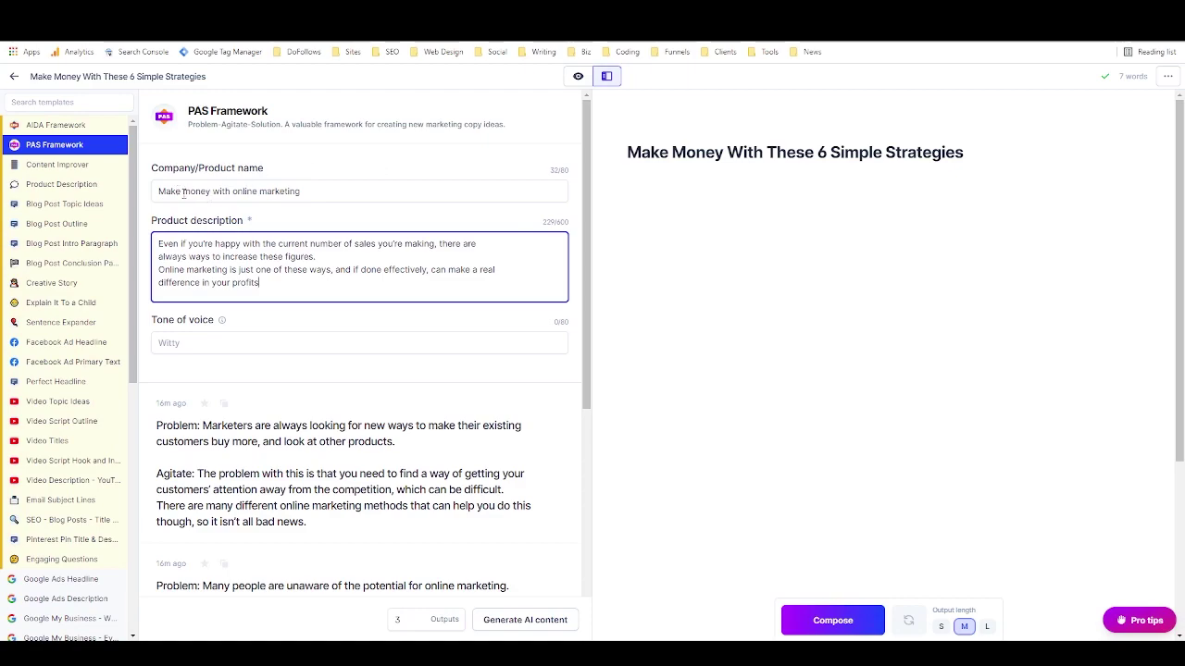
Replace the PAS Framework's company/product name with the document headline "Make Money With These 6 Simple Strategies".
drag(964, 152, 766, 153)
click(767, 152)
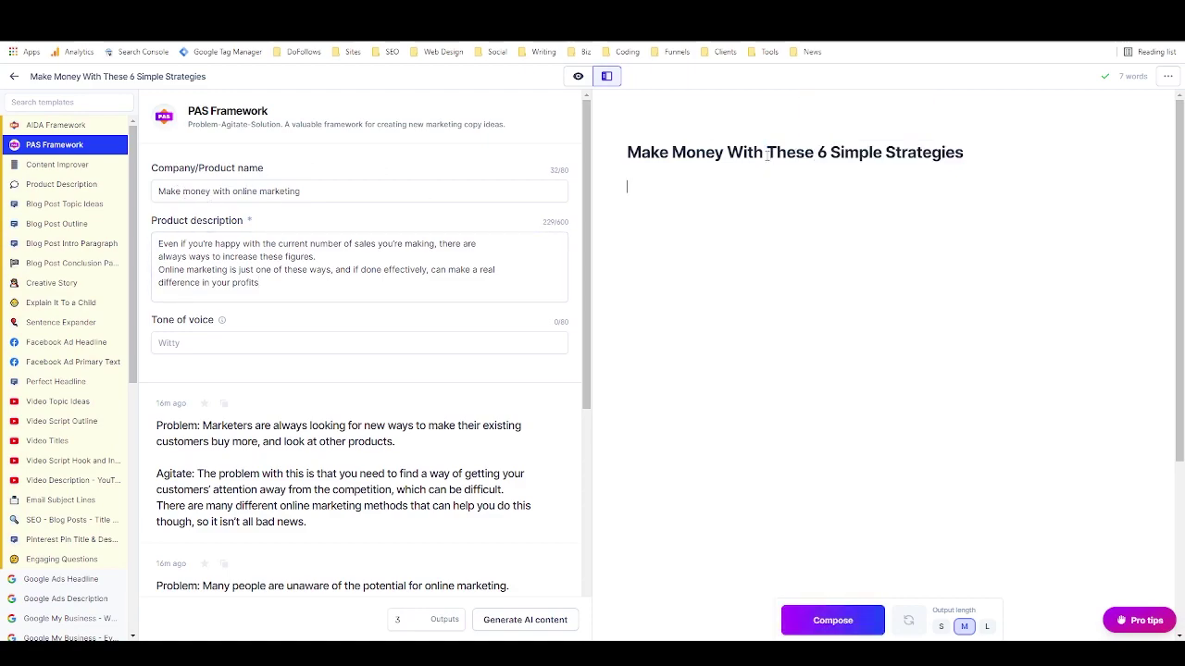
triple_click(763, 151)
key(ctrl+c)
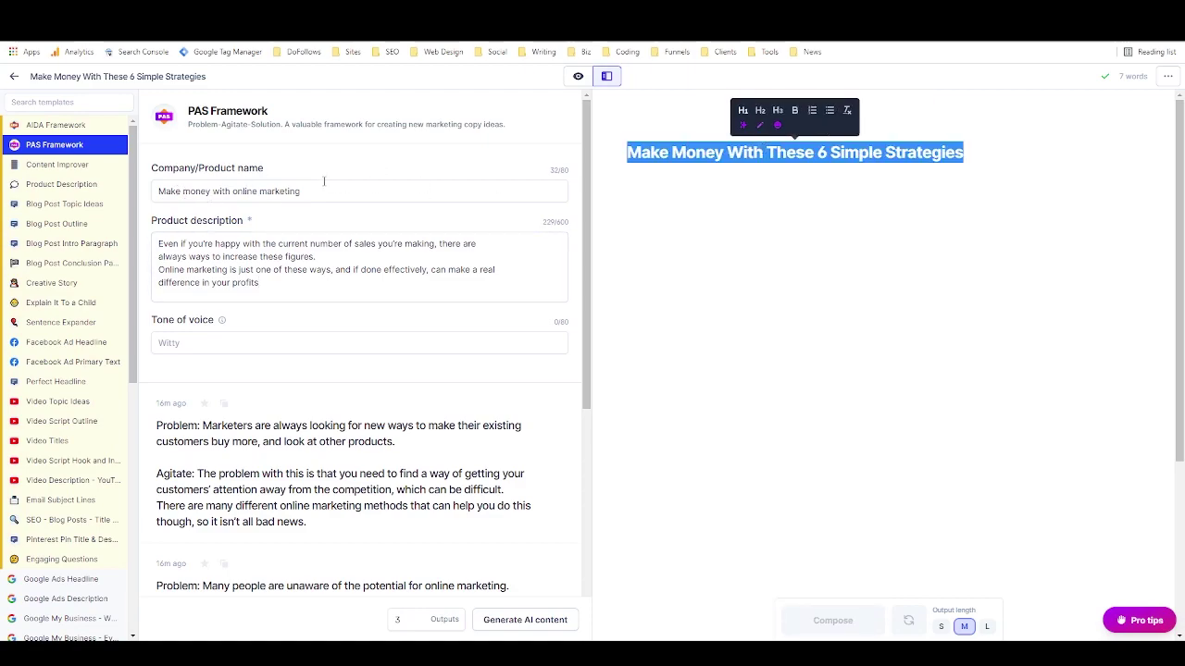
triple_click(324, 183)
key(ctrl+v)
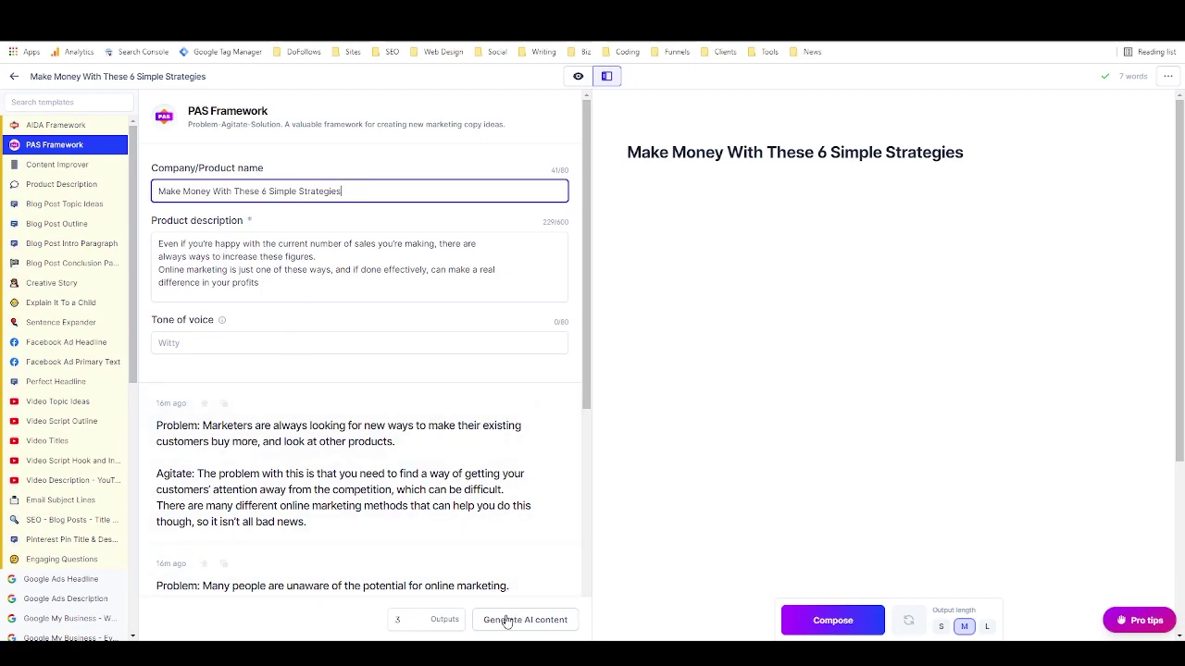
Generate 2 PAS Framework outputs from the updated product name and description, and review them.
click(417, 623)
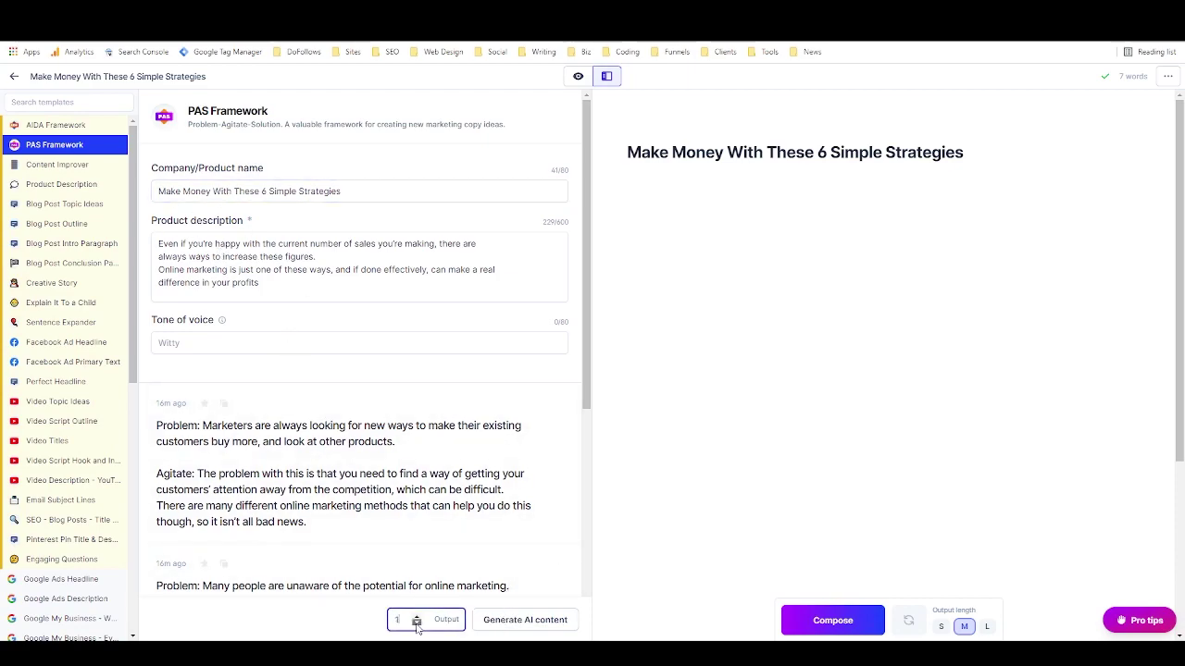
click(517, 620)
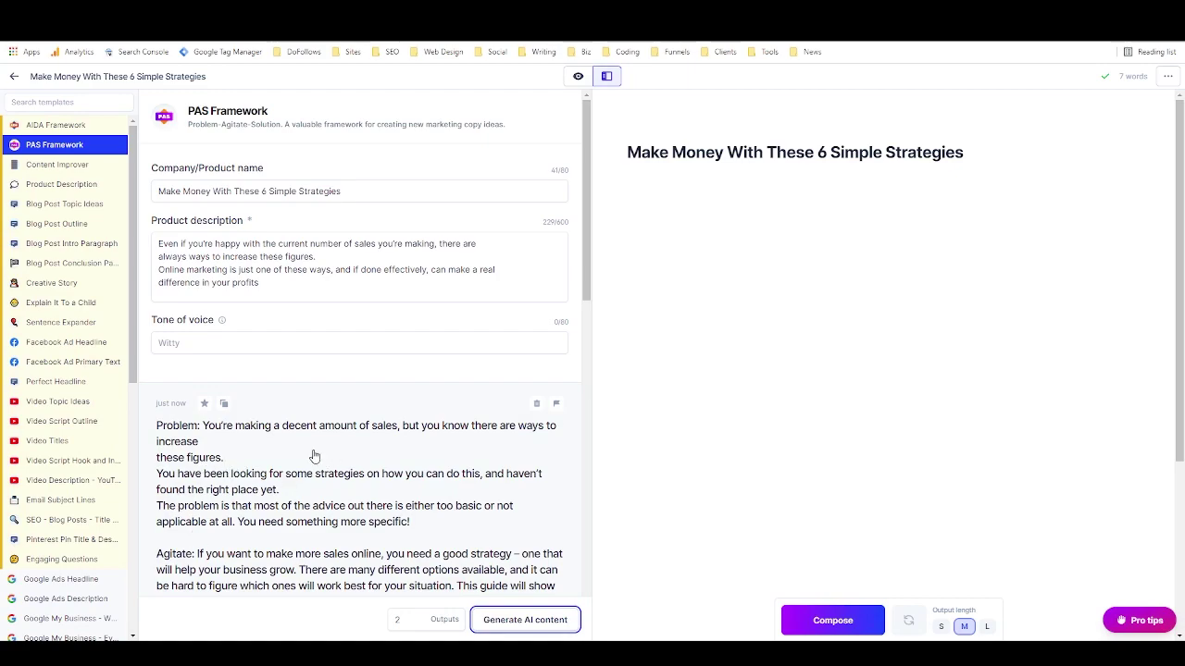
scroll(314, 454, down, 2)
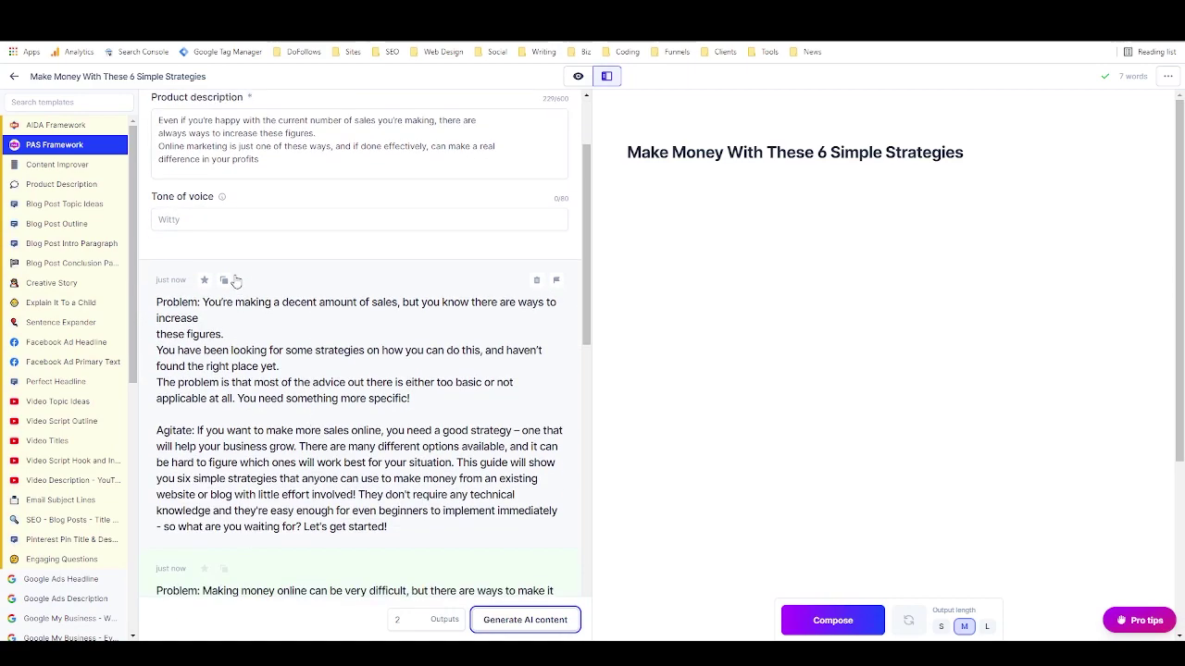
scroll(293, 481, down, 4)
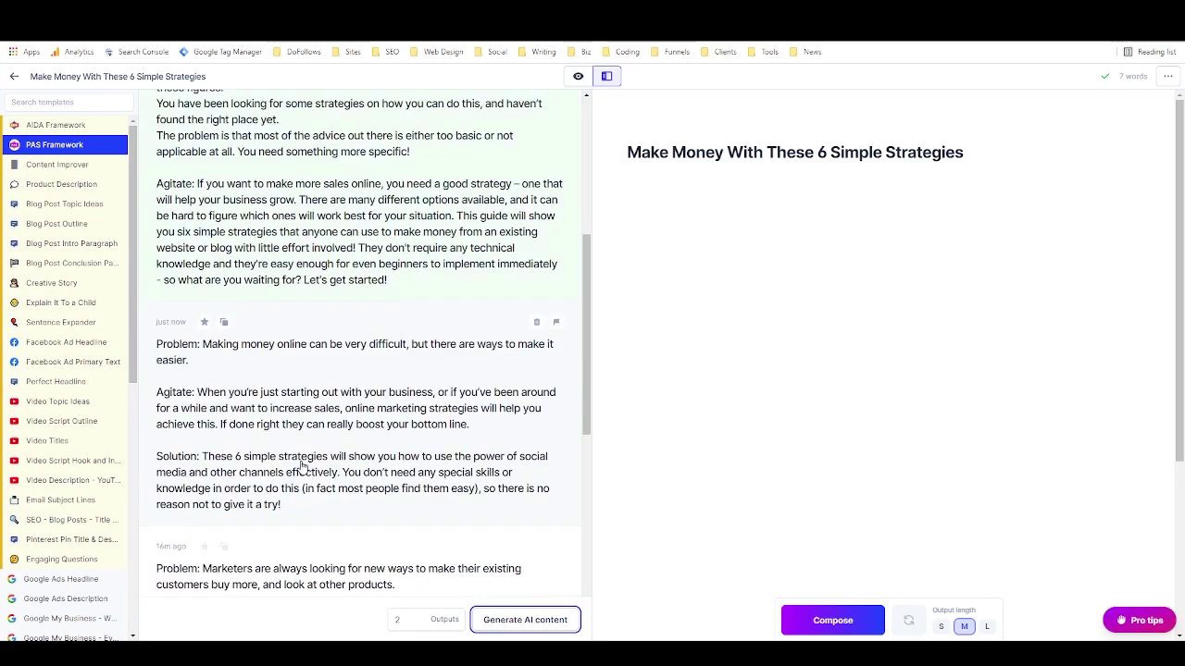
Copy the PAS output beginning "Making money online can be very difficult" and paste it below the document headline.
click(223, 321)
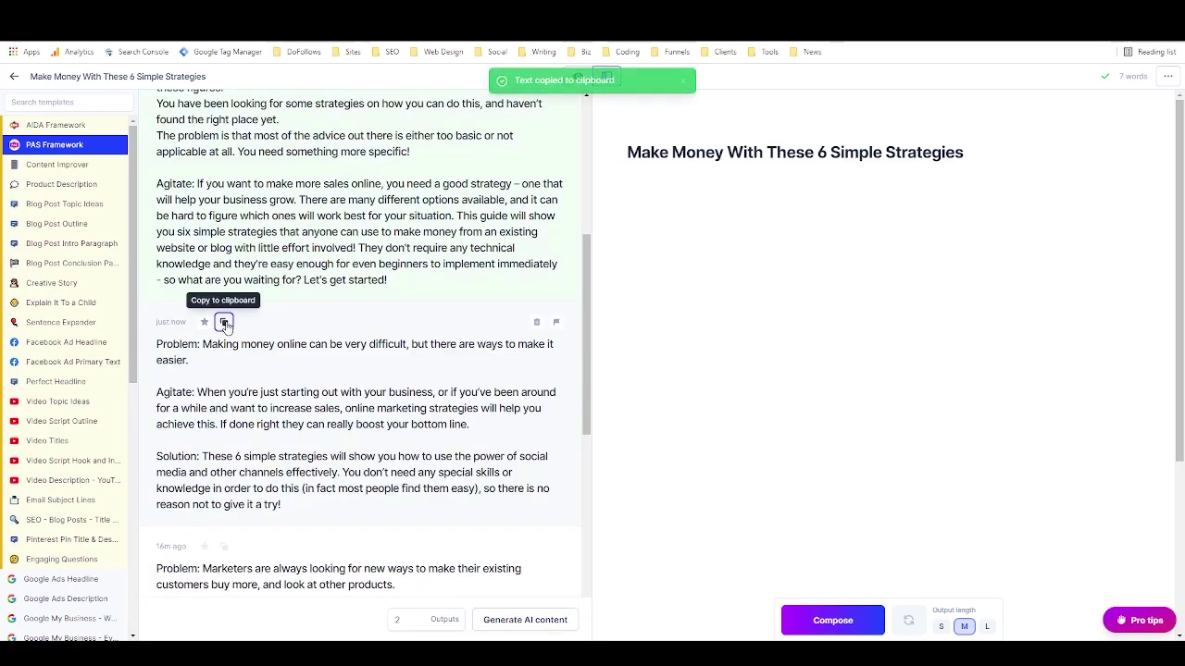
scroll(490, 282, up, 6)
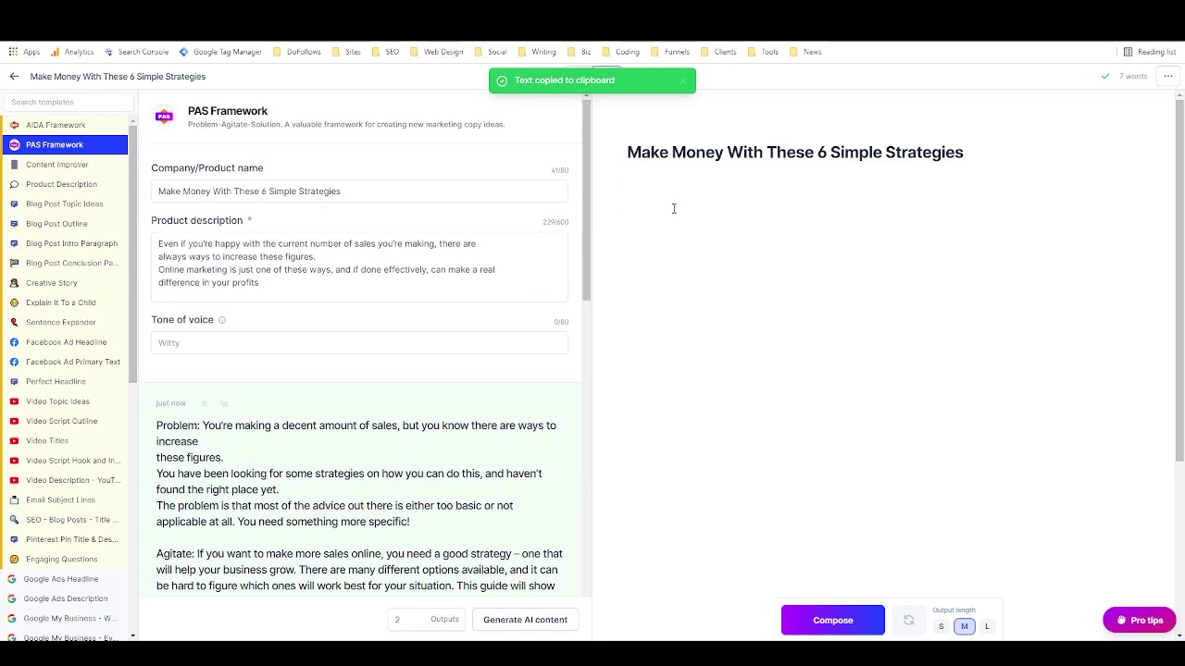
key(ctrl+v)
Delete the "Problem:", "Agitate:" and "Solution:" labels from the pasted introduction, along with the blank lines between its paragraphs.
drag(677, 192, 627, 191)
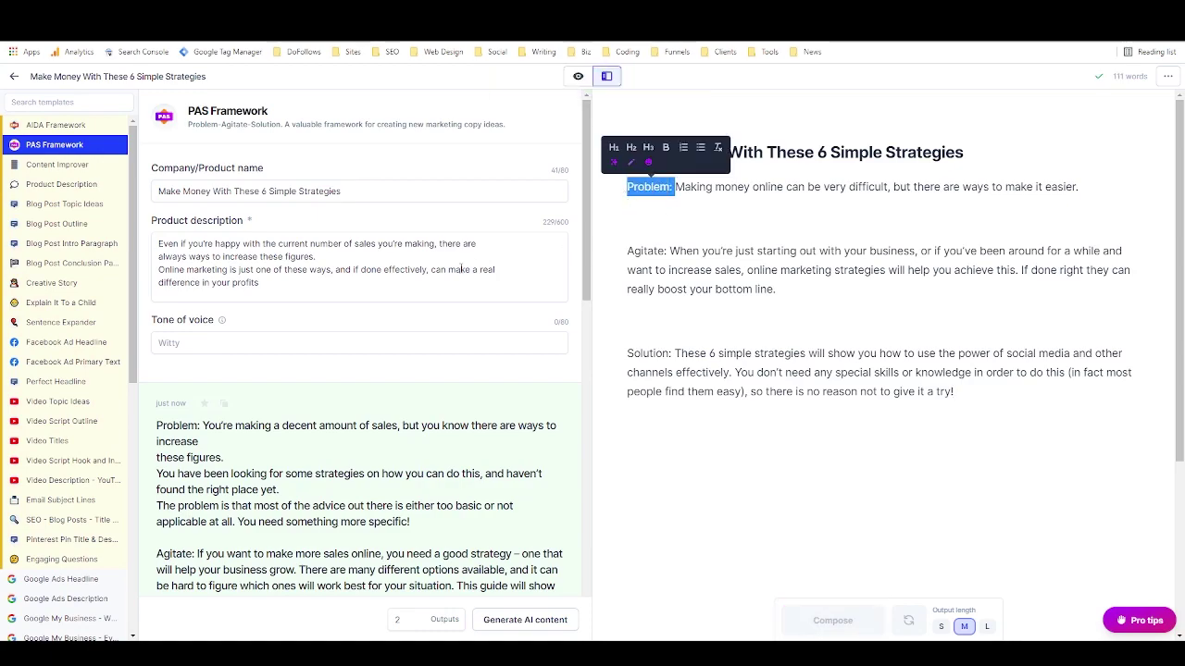
key(BackSpace)
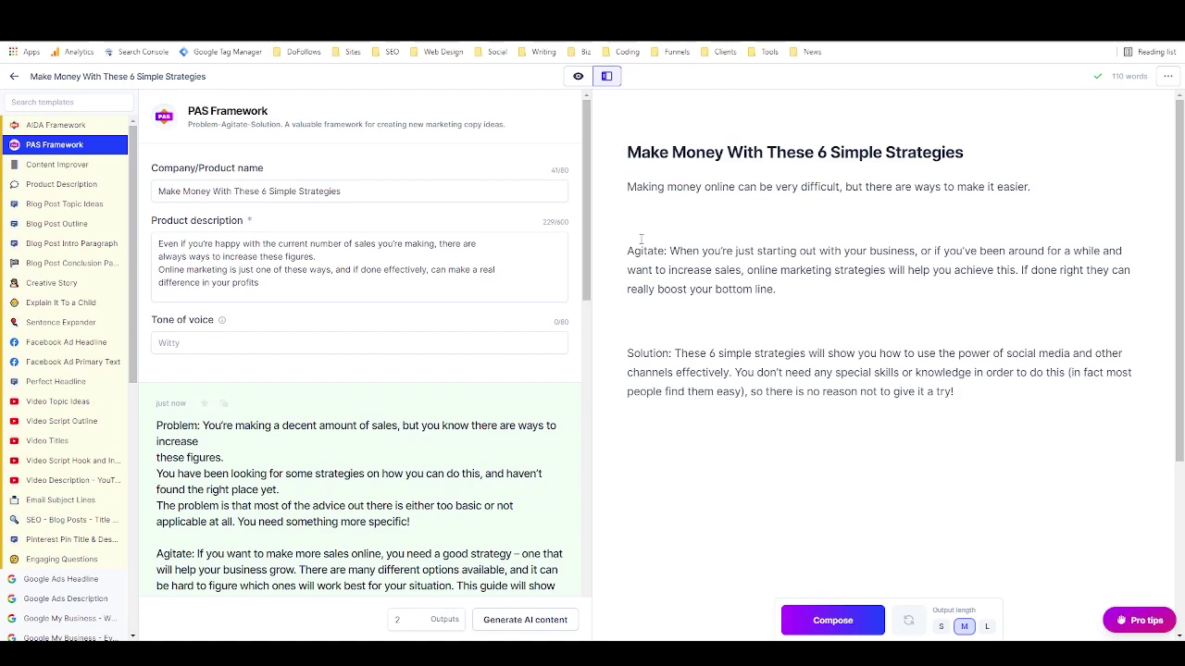
drag(670, 251, 627, 251)
key(BackSpace)
key(BackSpace)
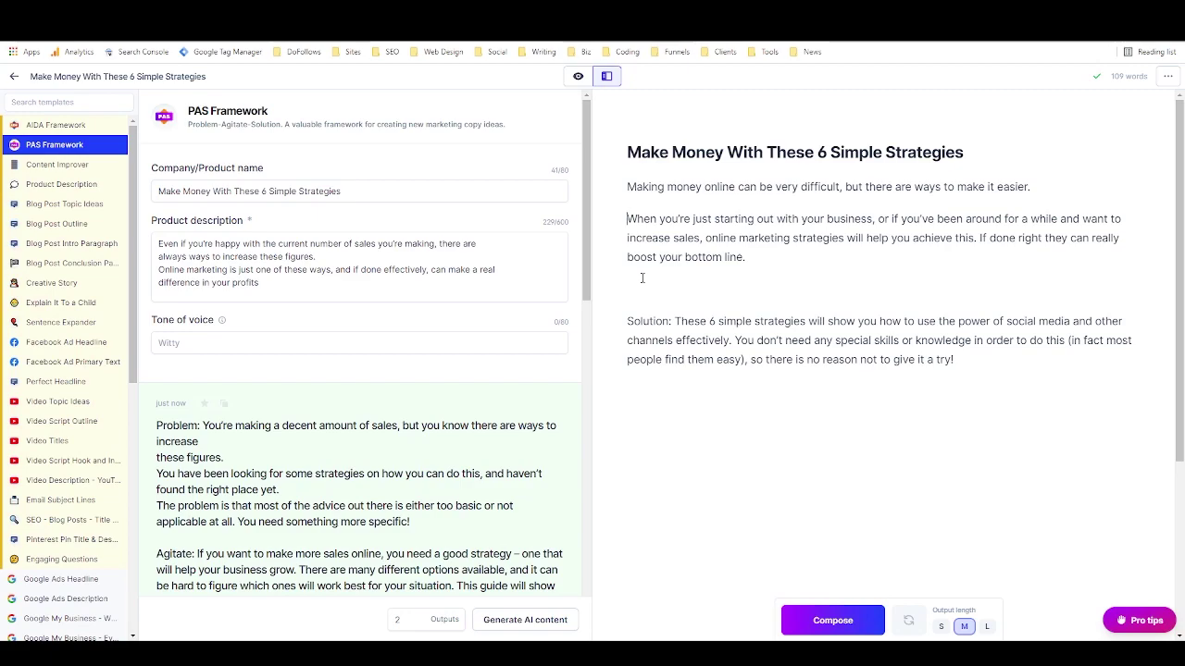
drag(672, 321, 626, 322)
key(BackSpace)
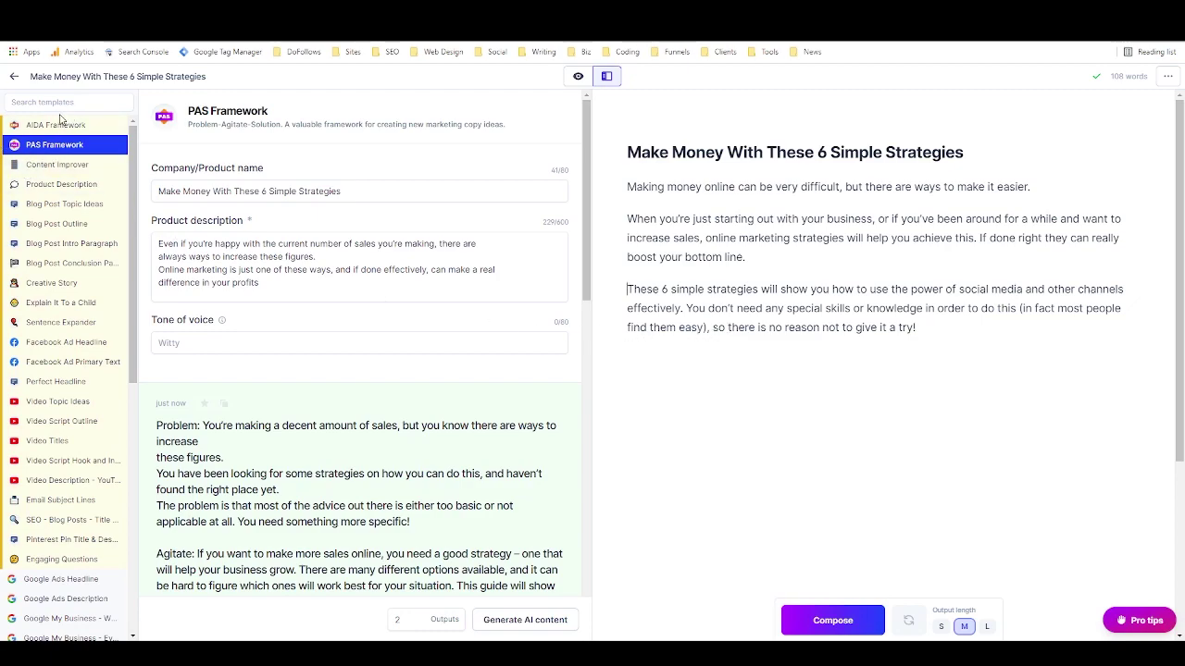
Generate 3 Blog Post Outline outputs using "Make Money With These 6 Simple Strategies" as the blog post title.
click(45, 167)
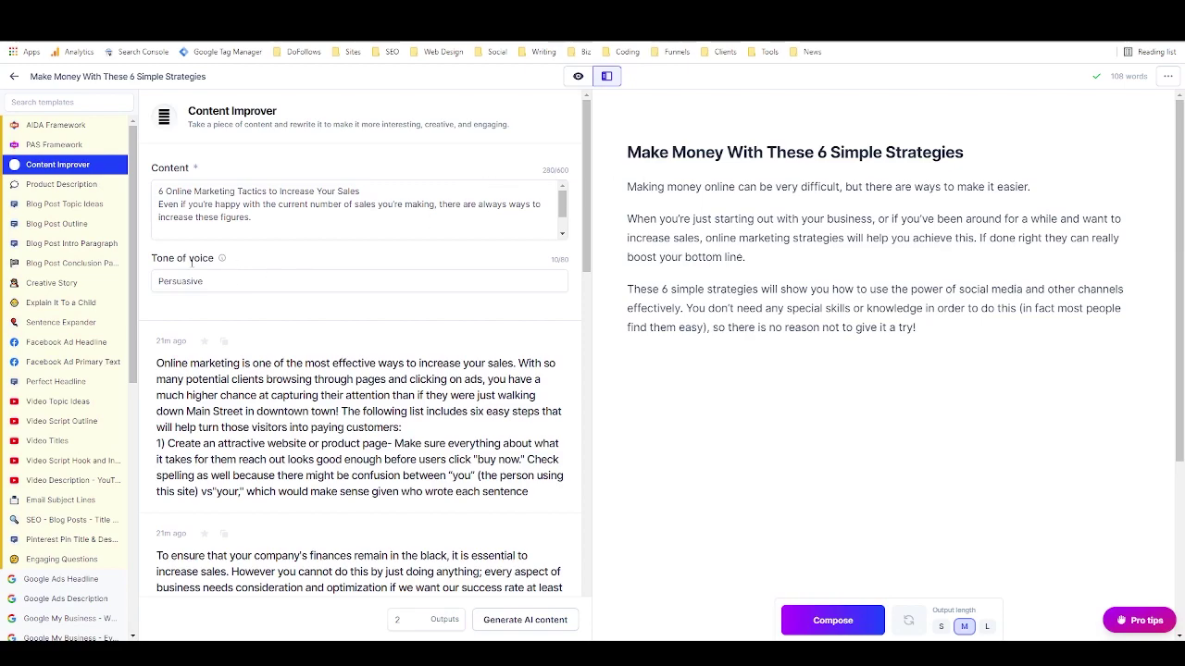
click(59, 227)
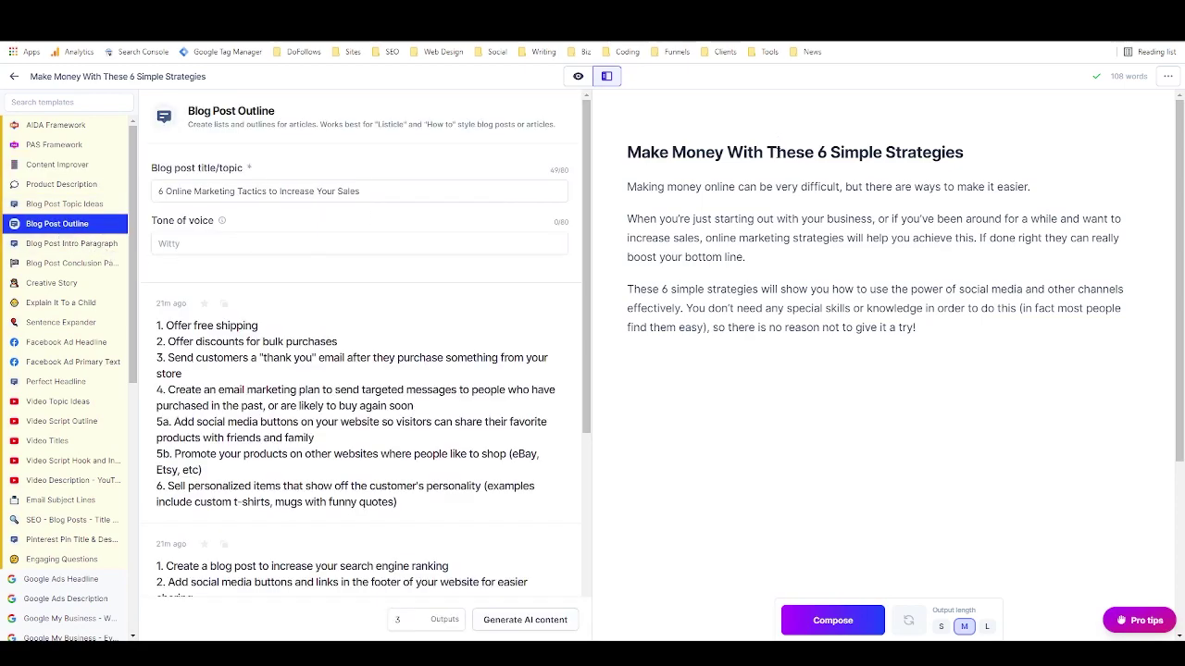
triple_click(777, 152)
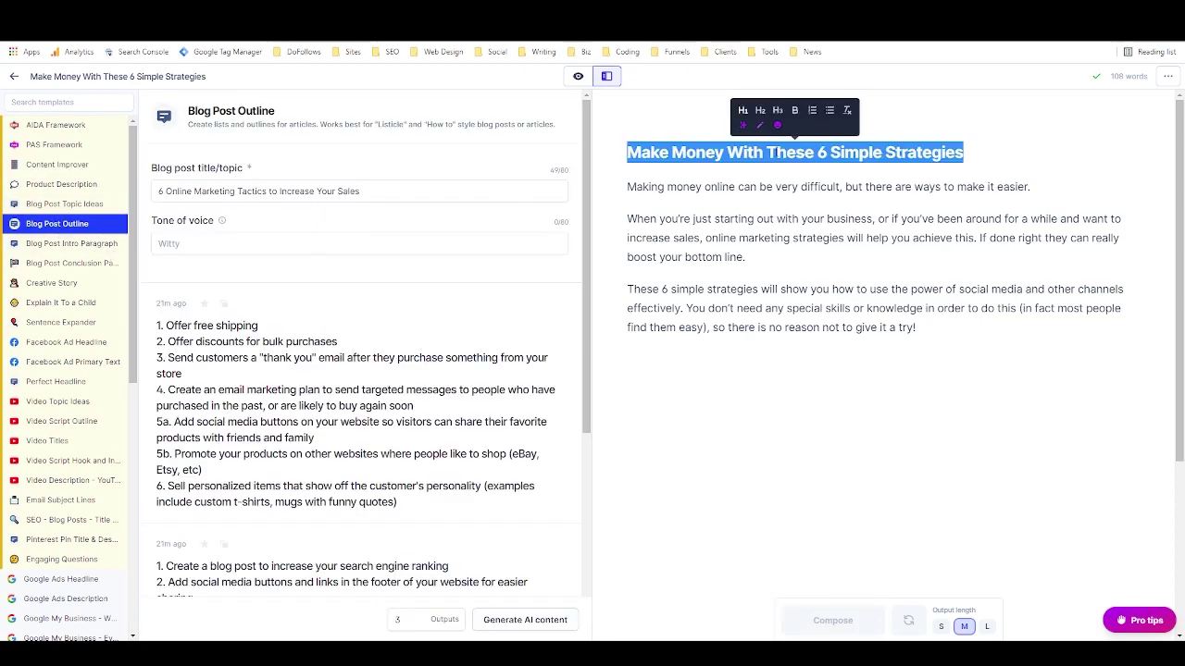
drag(364, 190, 121, 197)
key(ctrl+v)
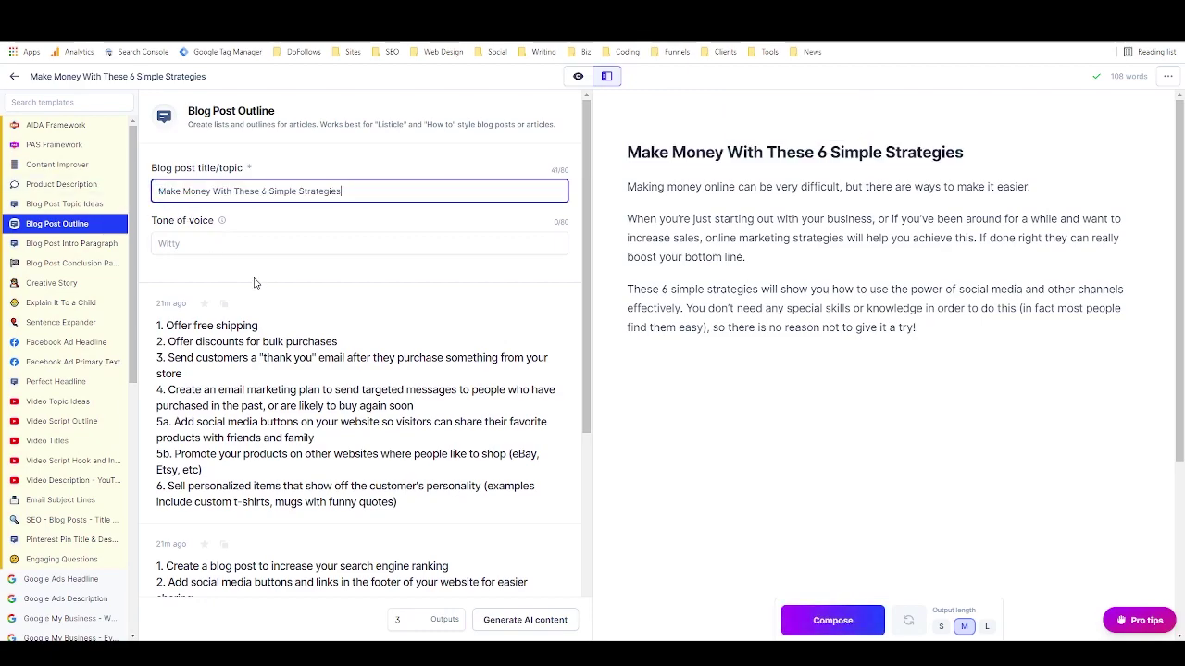
click(495, 618)
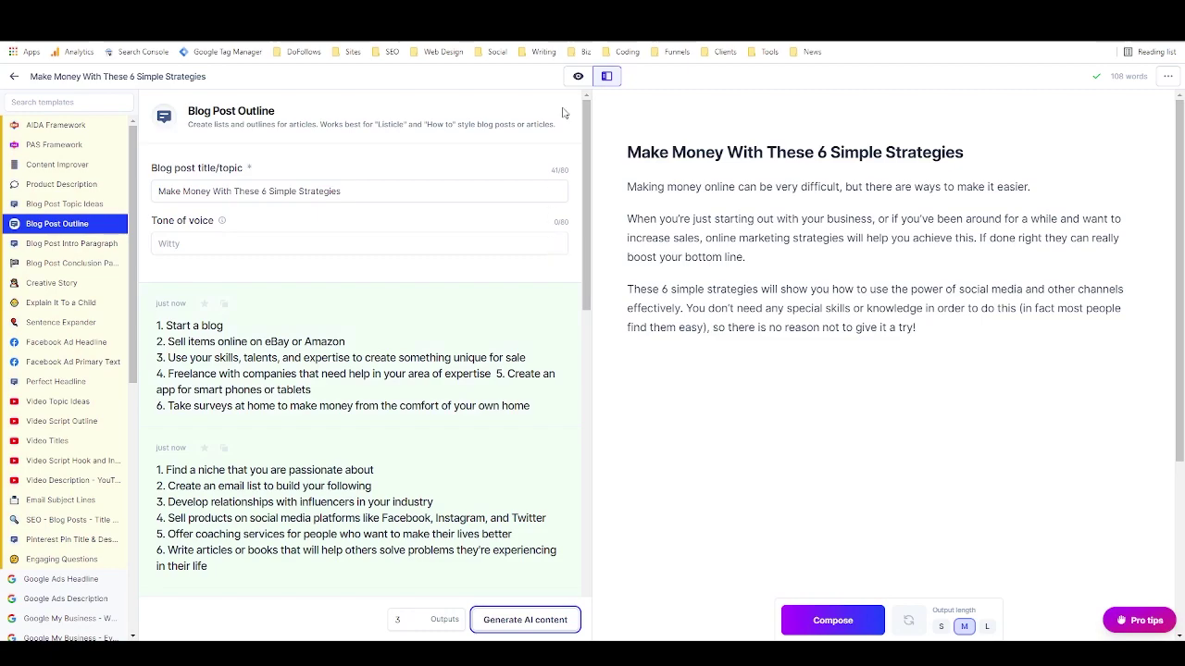
In Focus mode, paste the PDF article's "Make use of affiliates" text and its first bullet below the introduction.
click(577, 76)
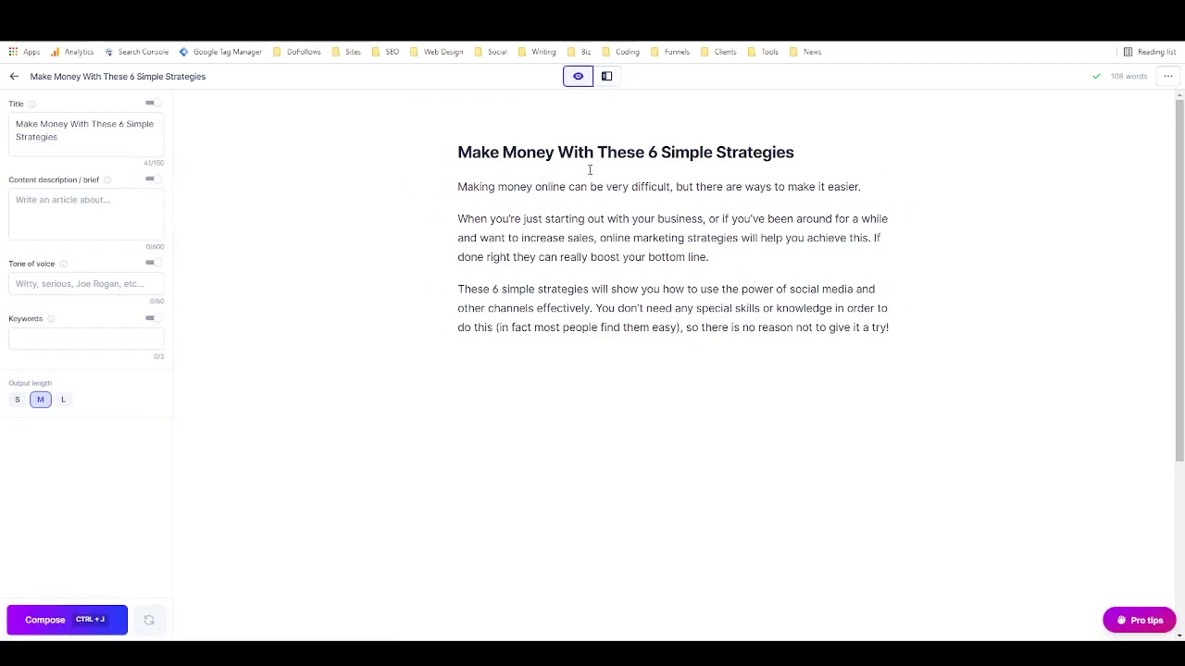
click(908, 327)
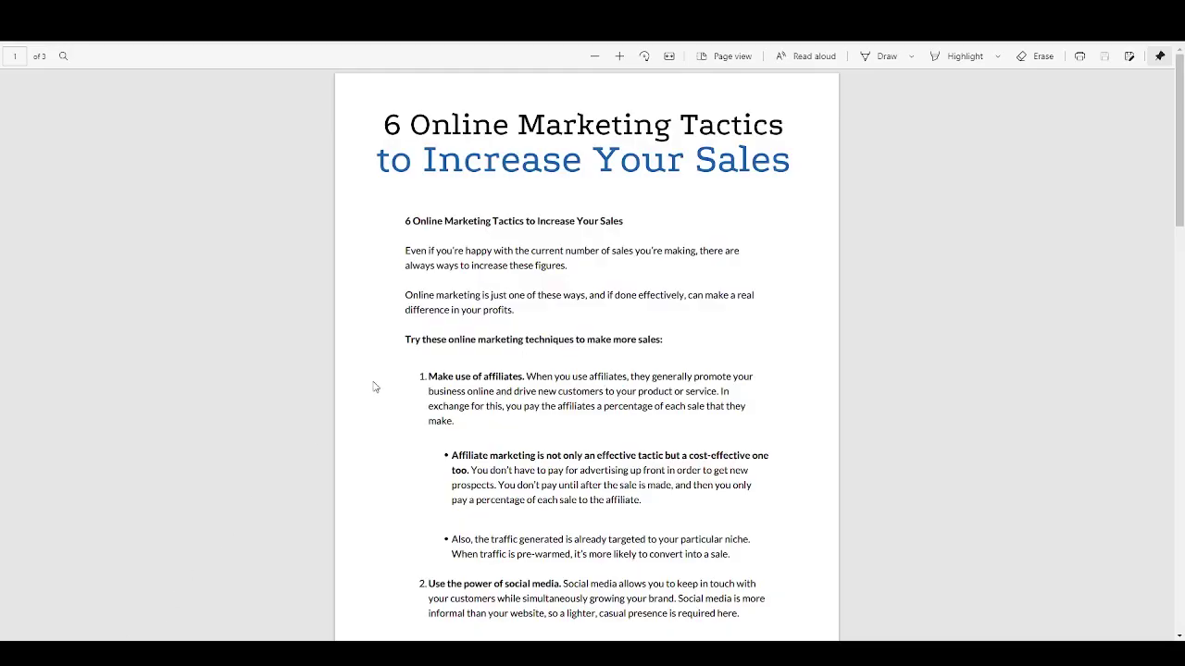
scroll(375, 386, down, 2)
drag(429, 287, 460, 337)
click(439, 302)
drag(429, 287, 650, 427)
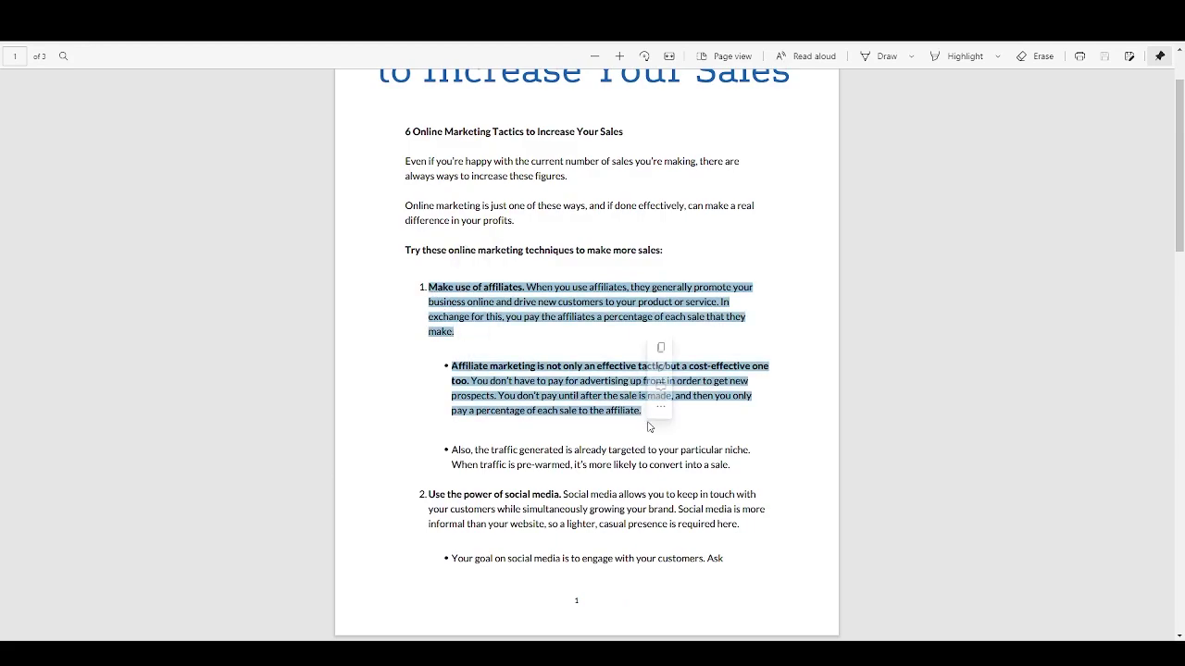
click(654, 418)
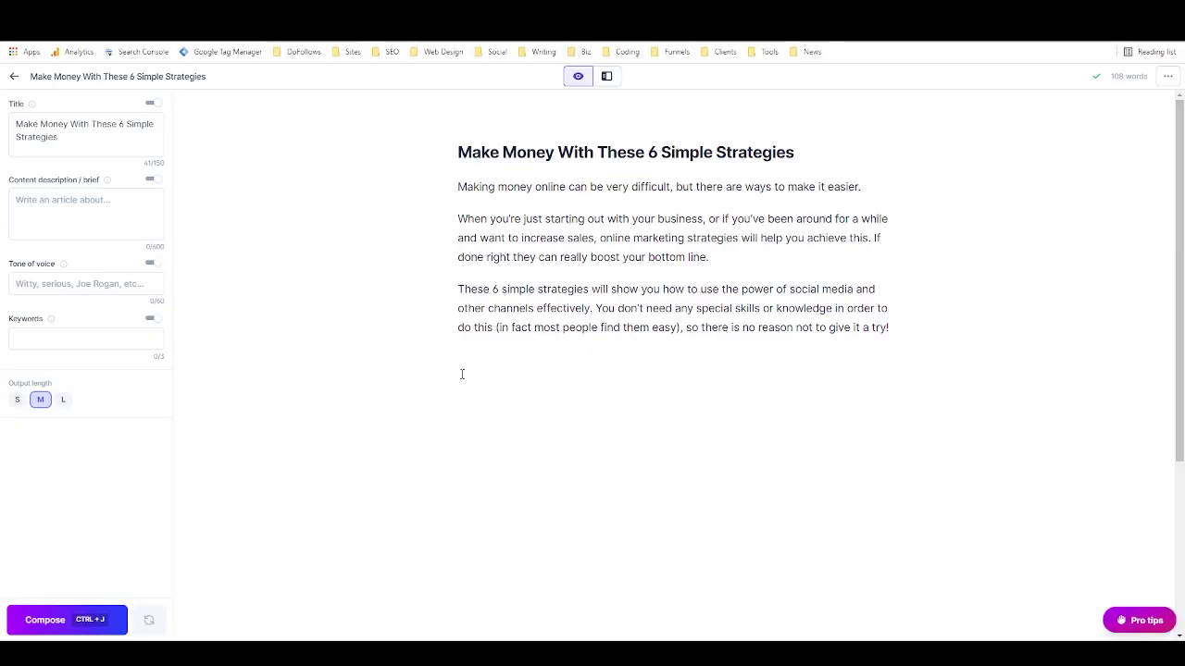
key(ctrl+v)
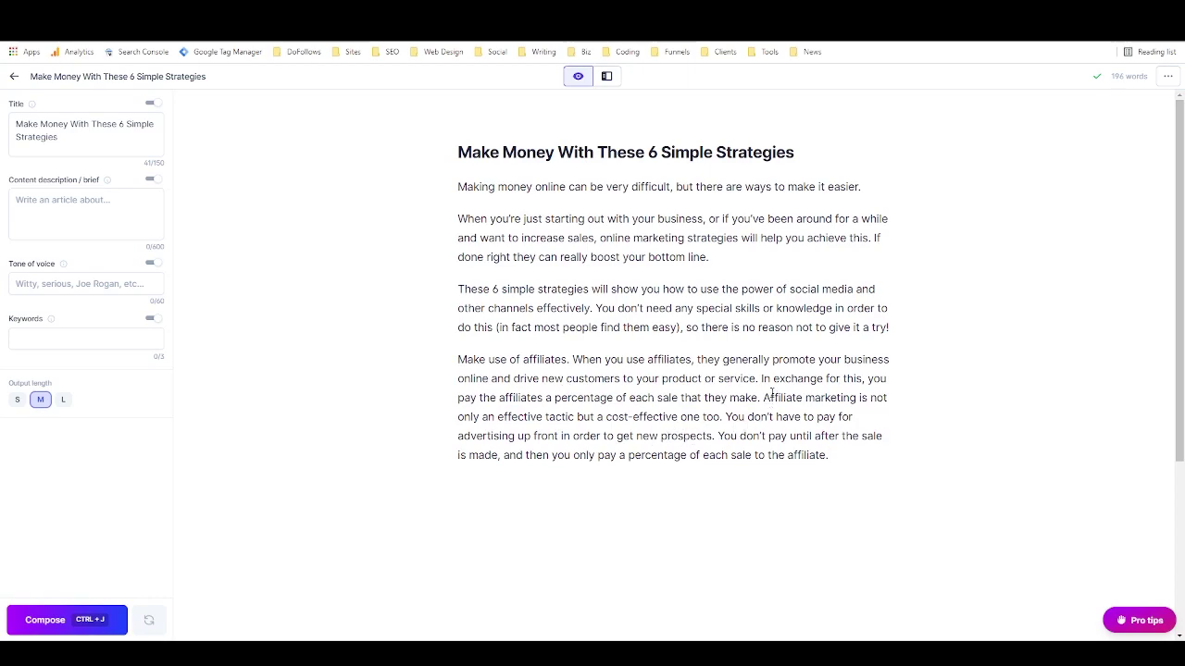
Split the pasted text into a new paragraph at "Affiliate marketing is not only" and insert a blank line above "Make use of affiliates".
click(764, 397)
key(Return)
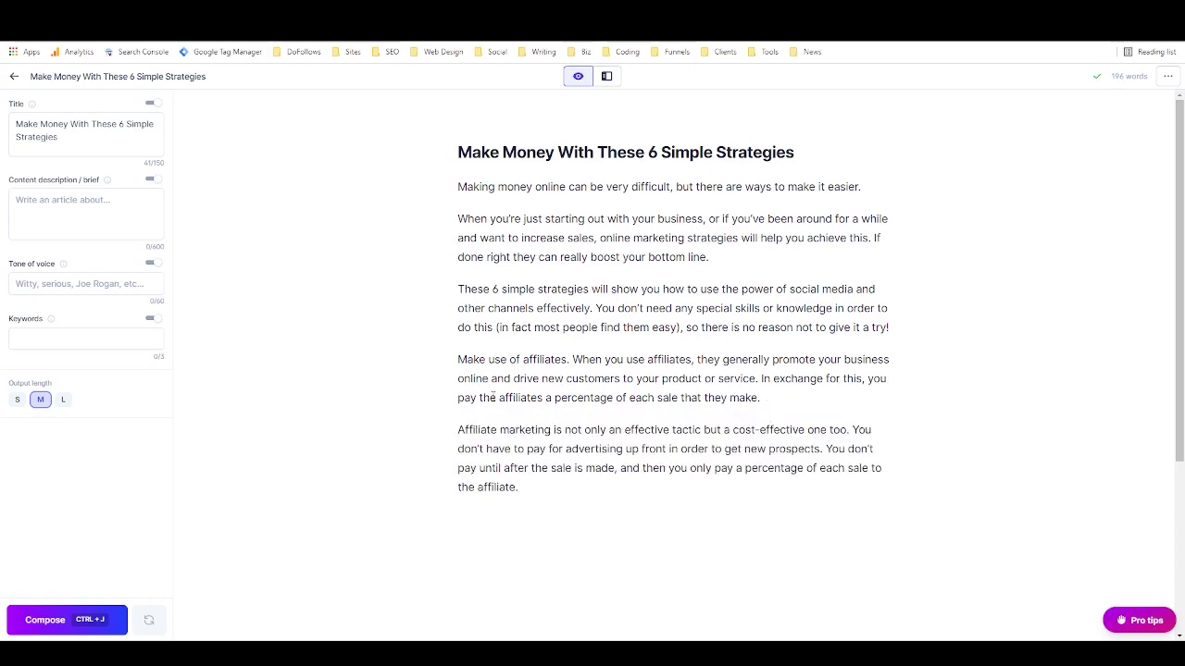
click(456, 361)
key(Return)
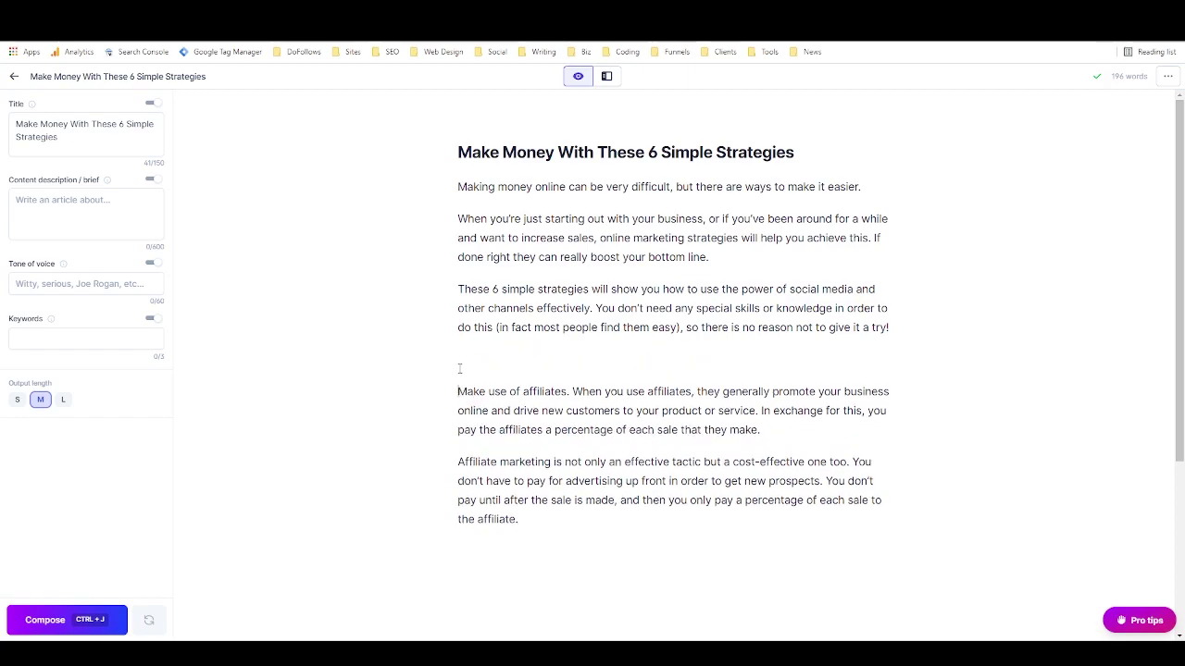
drag(459, 186, 889, 328)
click(829, 310)
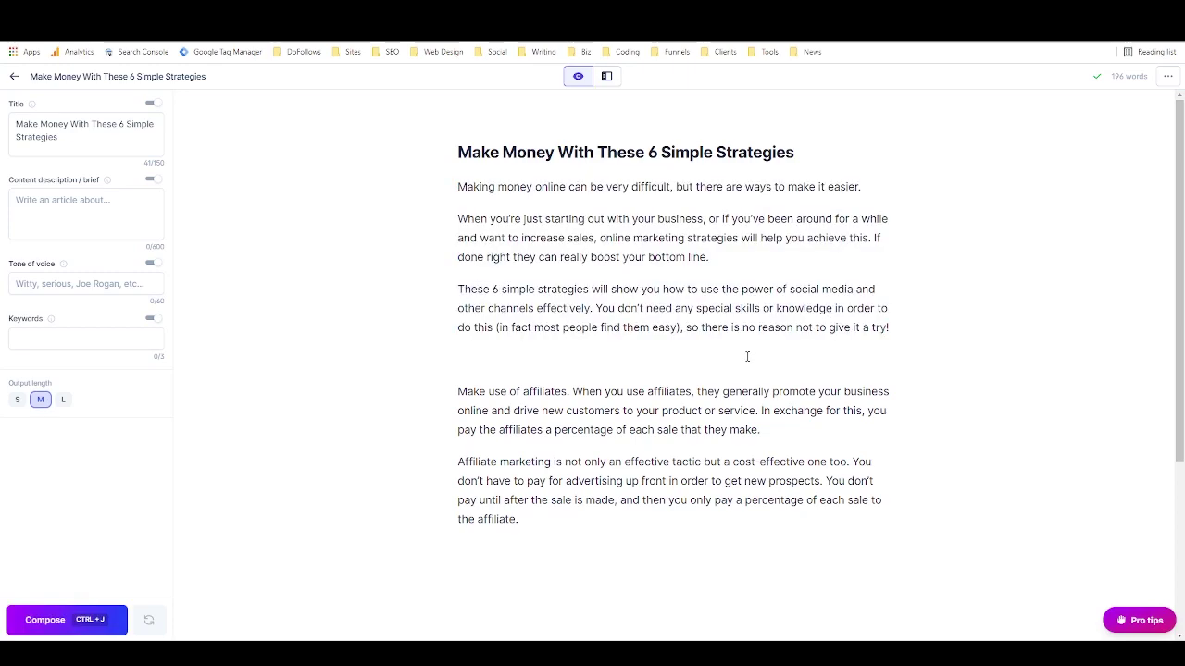
drag(457, 390, 563, 521)
click(563, 519)
Rewrite the "Make use of affiliates" paragraph with AI, regenerate it once, and accept the version beginning "Make the most of affiliate marketing".
drag(458, 389, 761, 432)
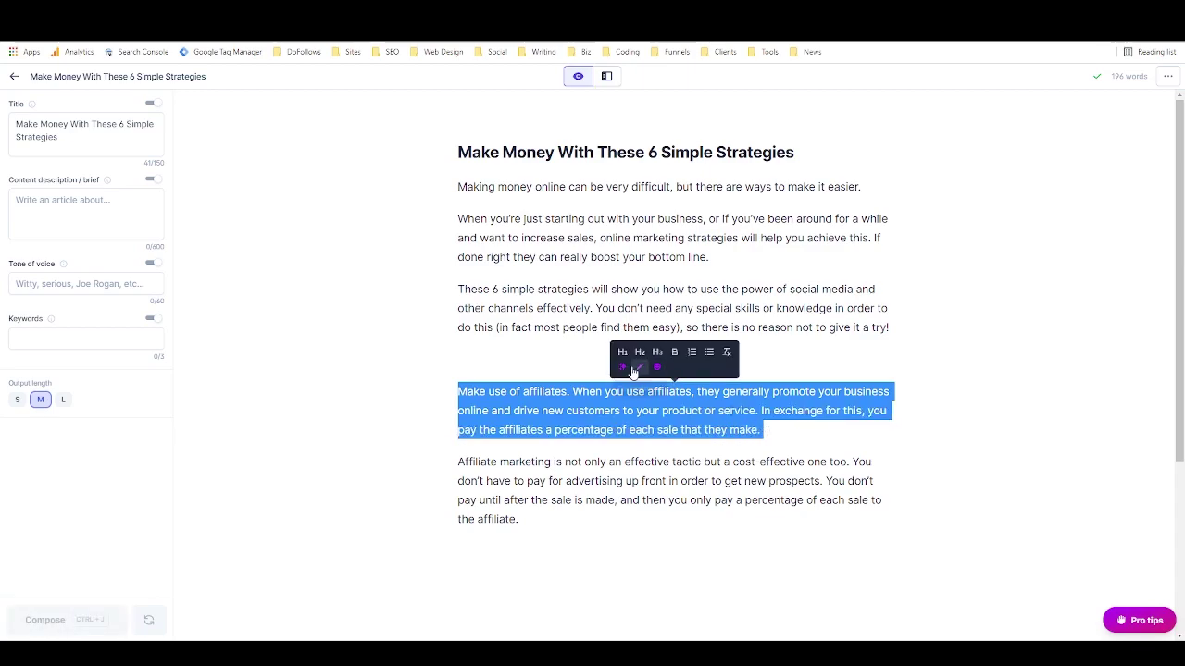
click(623, 368)
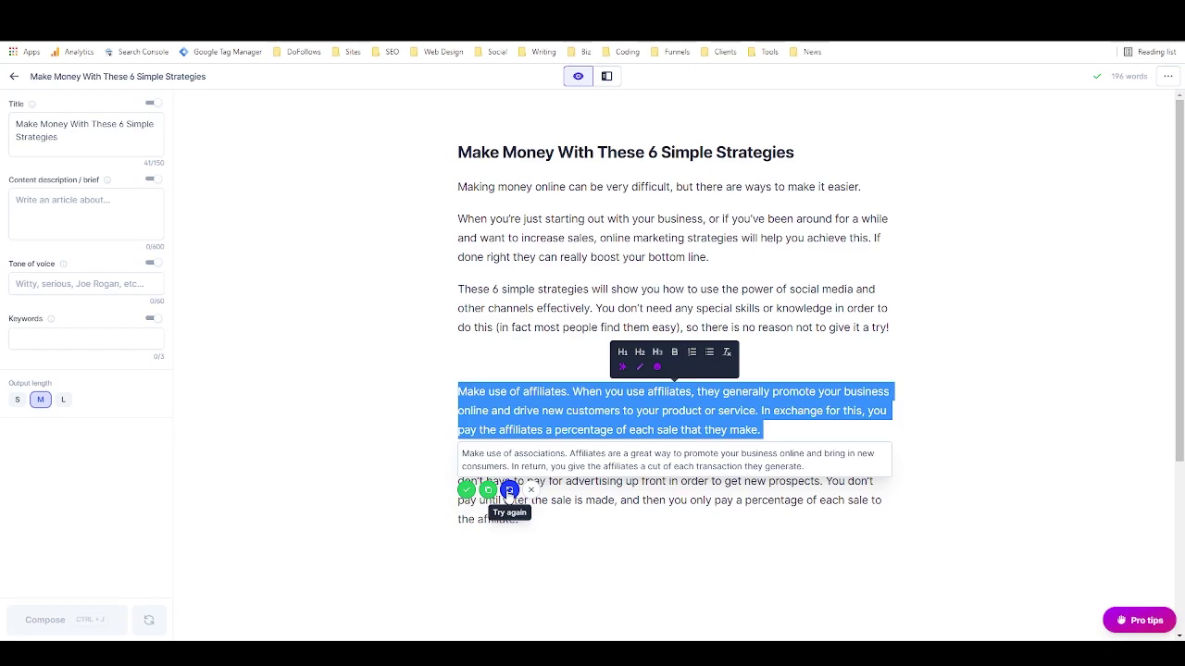
click(509, 490)
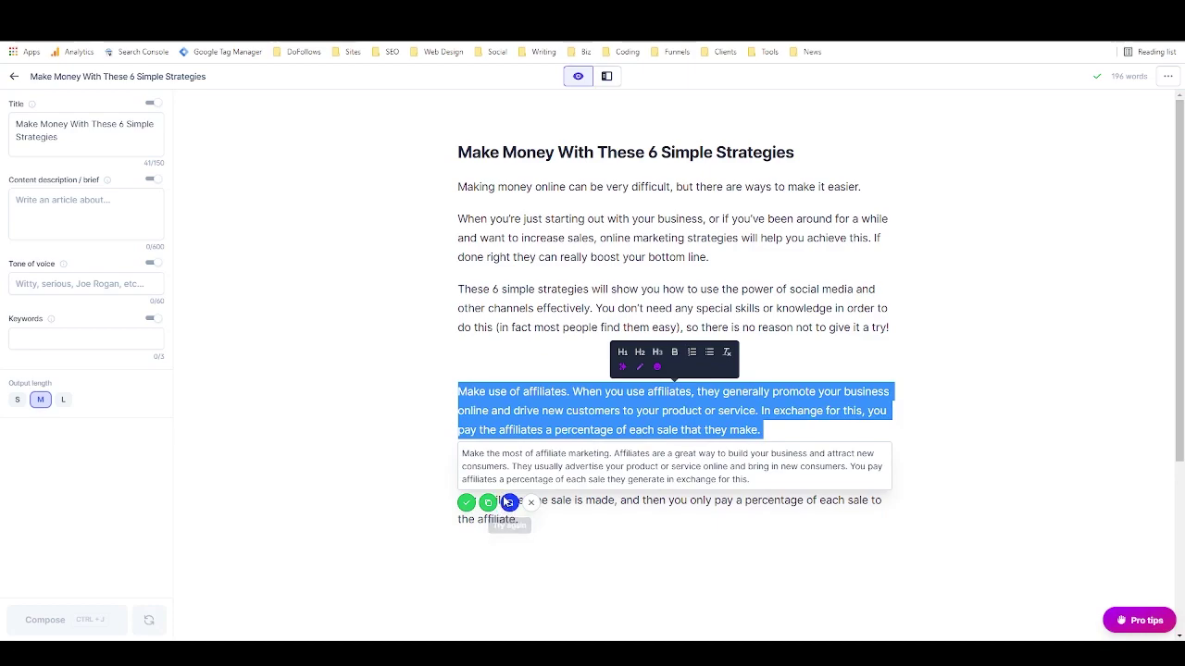
click(467, 503)
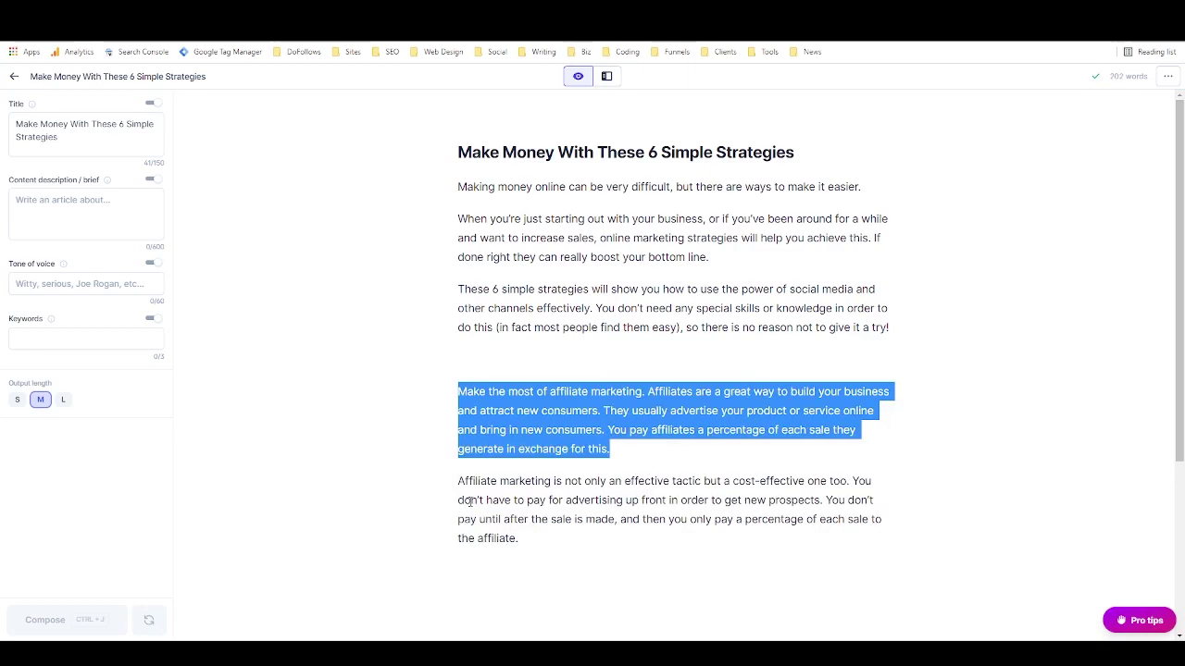
Rewrite the "Affiliate marketing is not only" paragraph with AI, regenerate it once, and accept the version calling it "a strategy that works".
drag(458, 481, 566, 540)
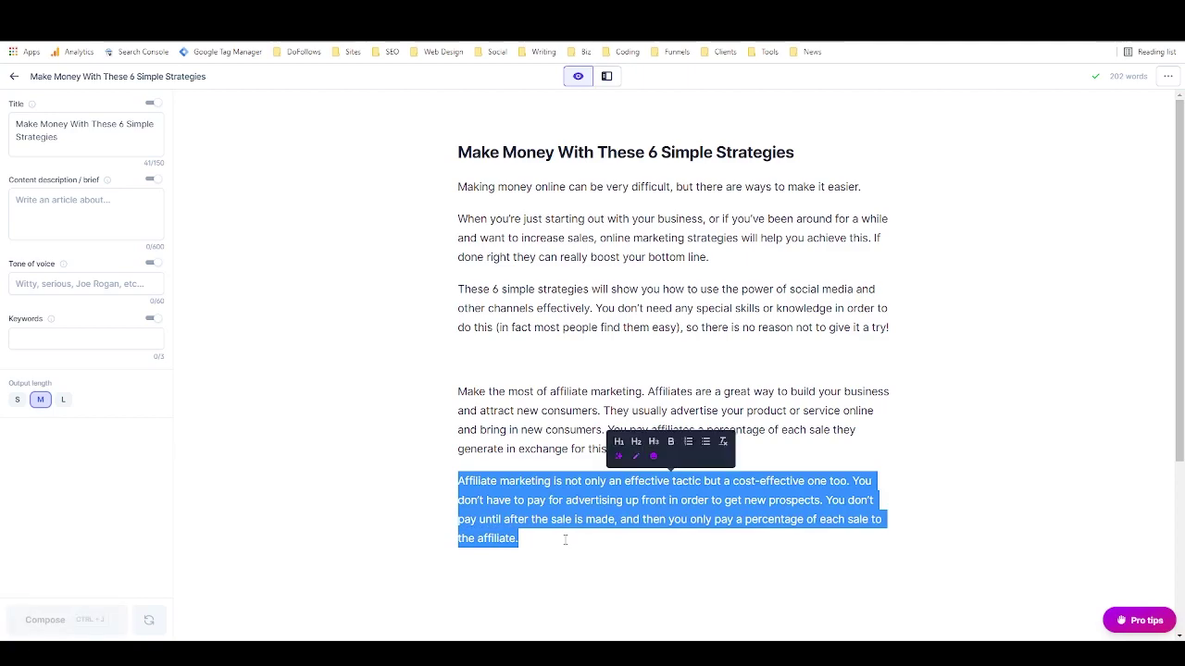
click(619, 457)
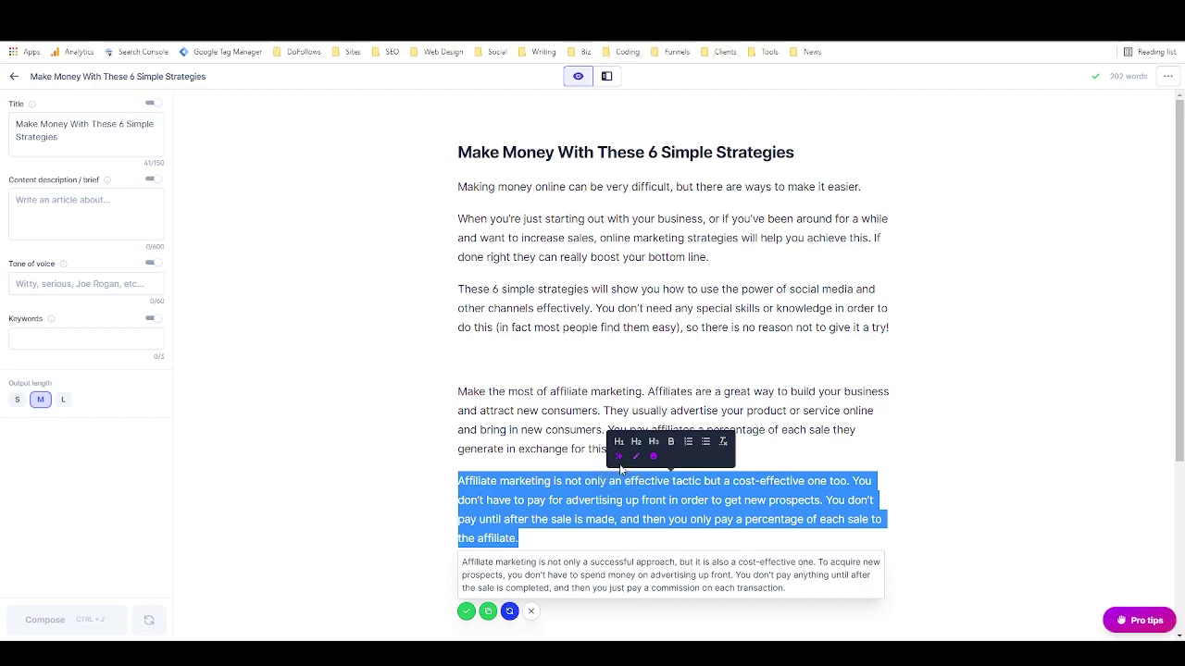
click(509, 611)
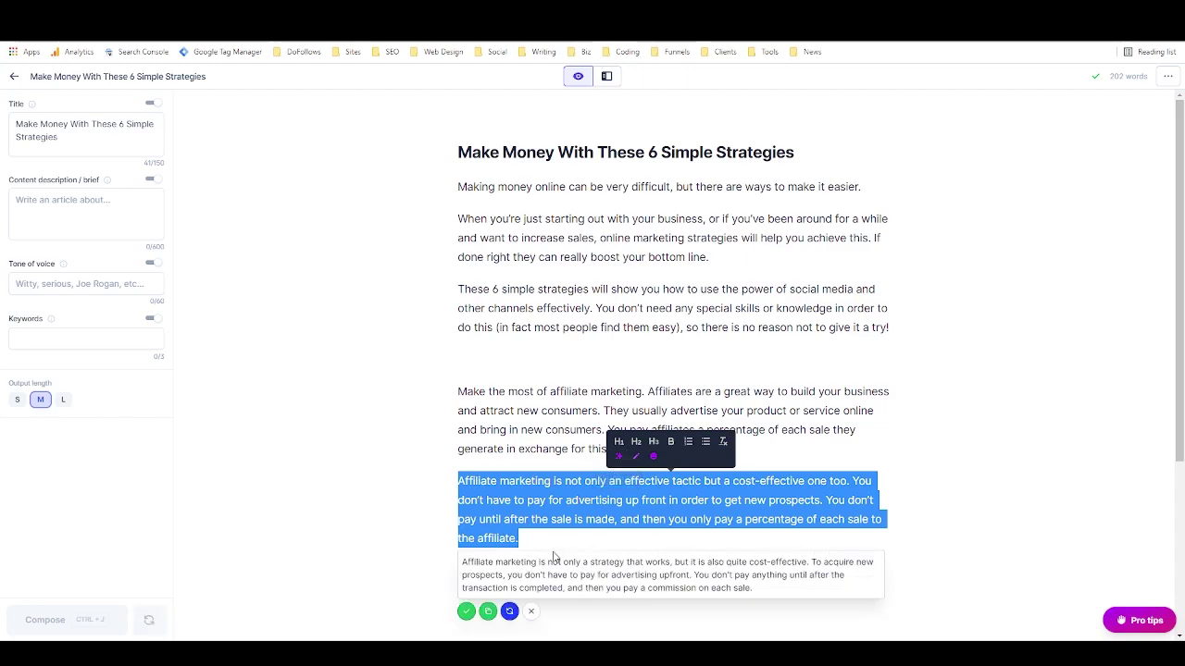
click(466, 615)
click(621, 535)
Copy the "Use the power of social media" paragraph from the PDF article and paste it below the rewritten affiliate marketing paragraphs.
click(500, 361)
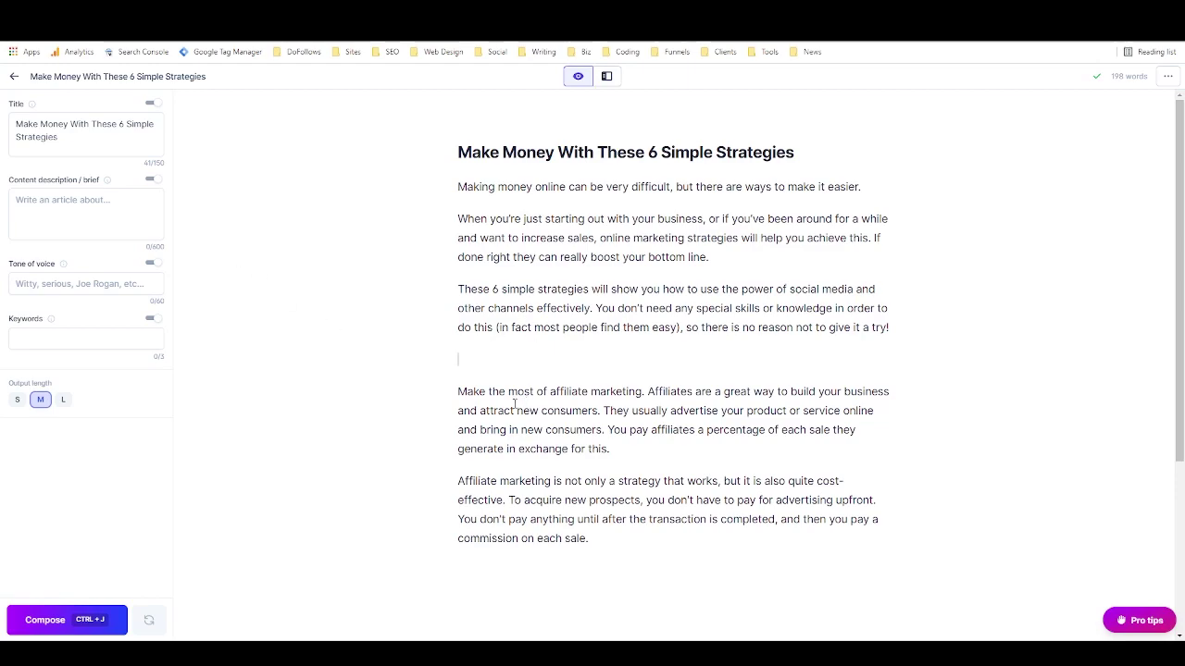
triple_click(458, 482)
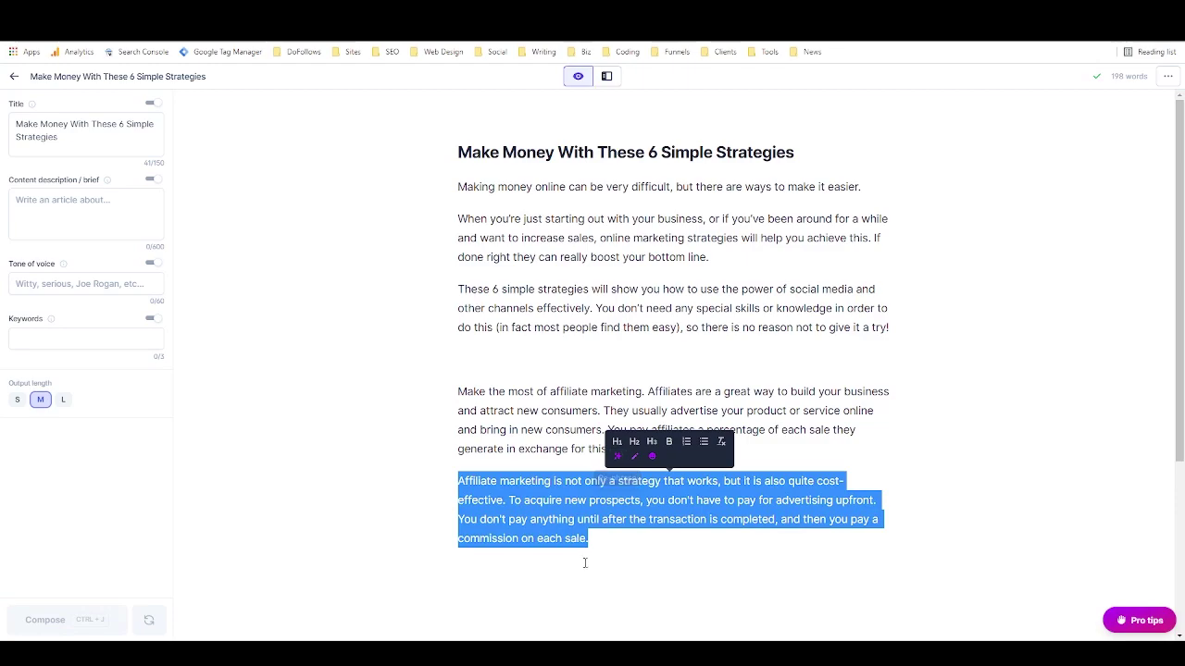
click(596, 549)
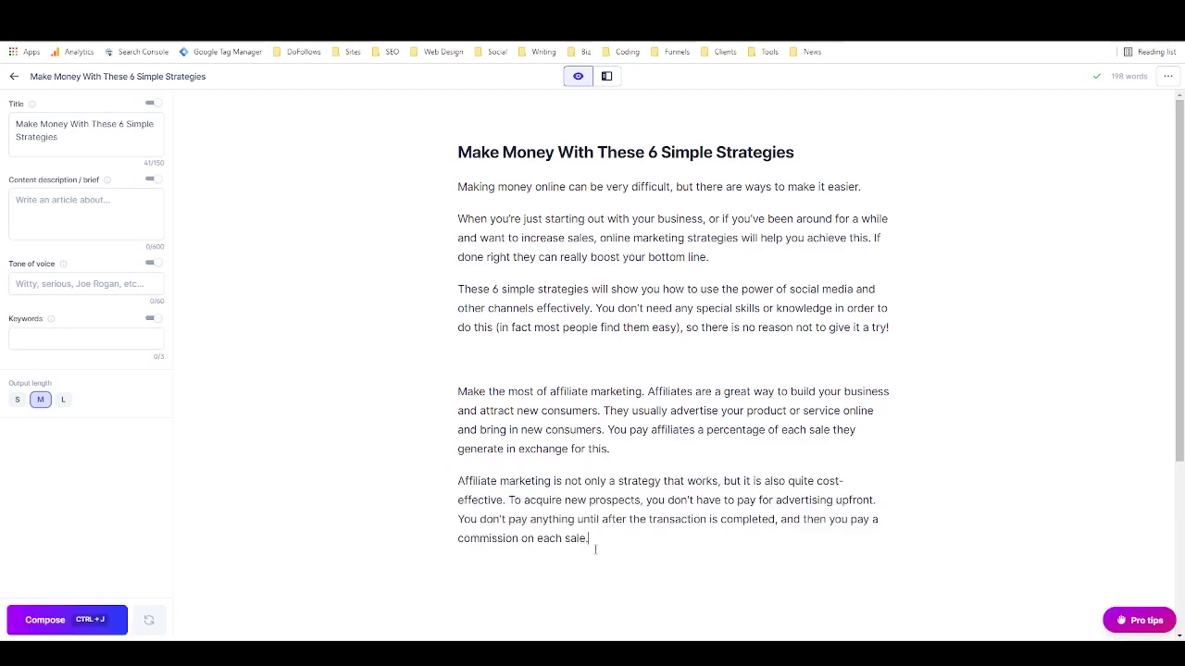
scroll(592, 491, down, 3)
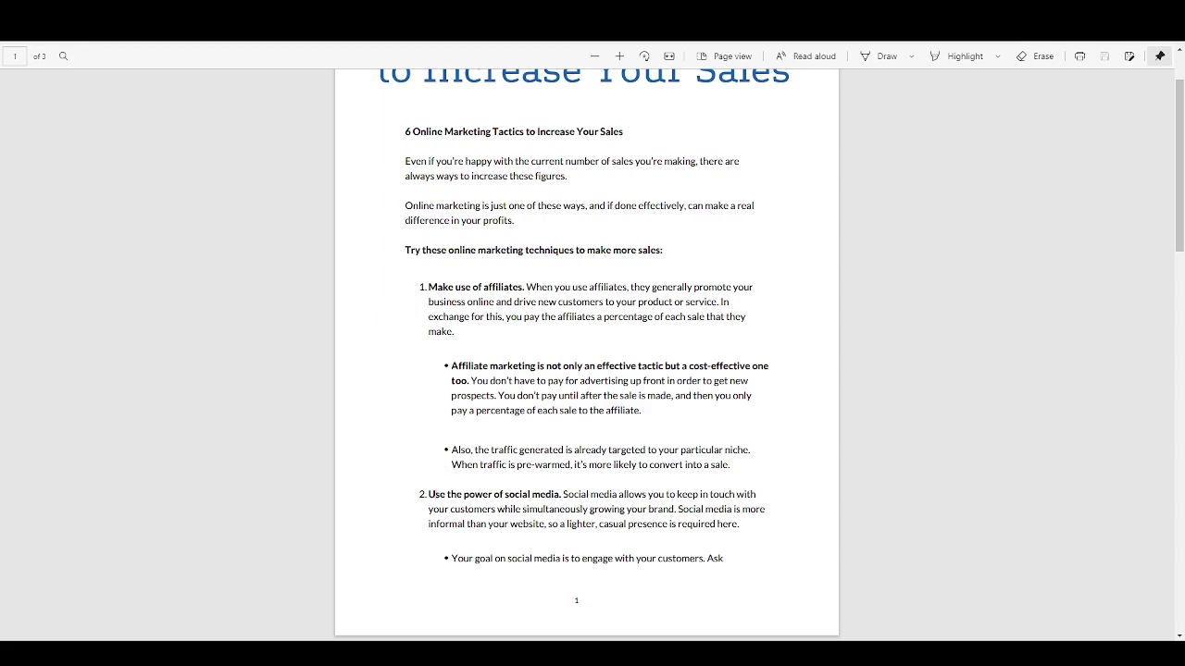
drag(429, 495, 743, 530)
key(ctrl+c)
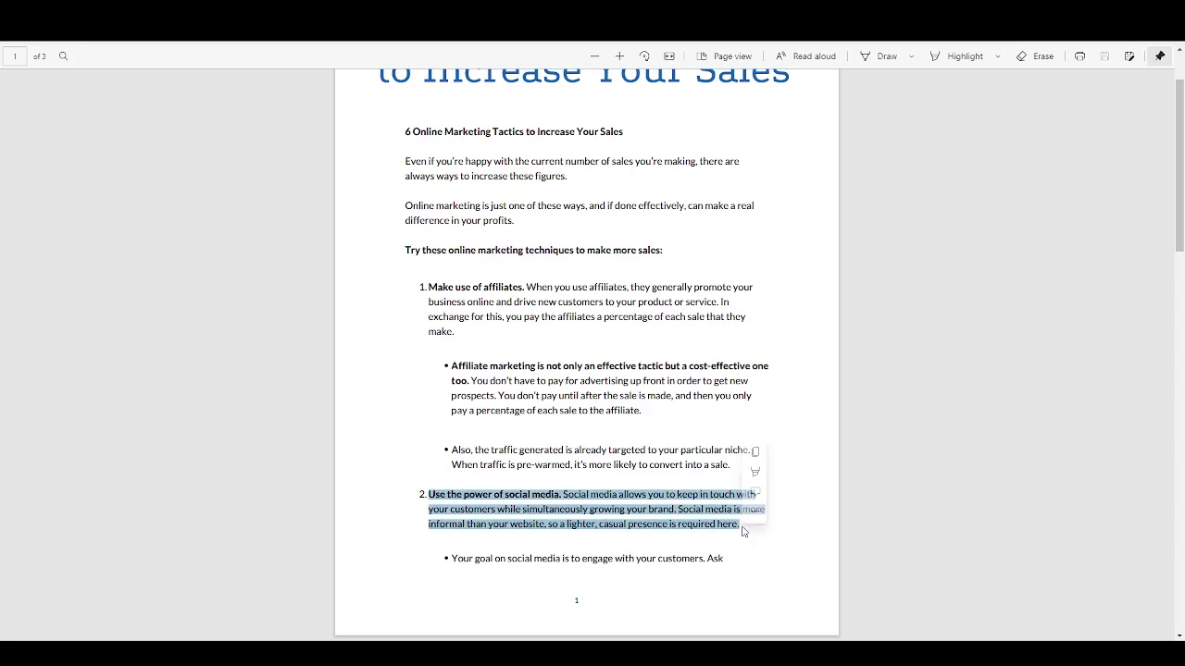
click(743, 526)
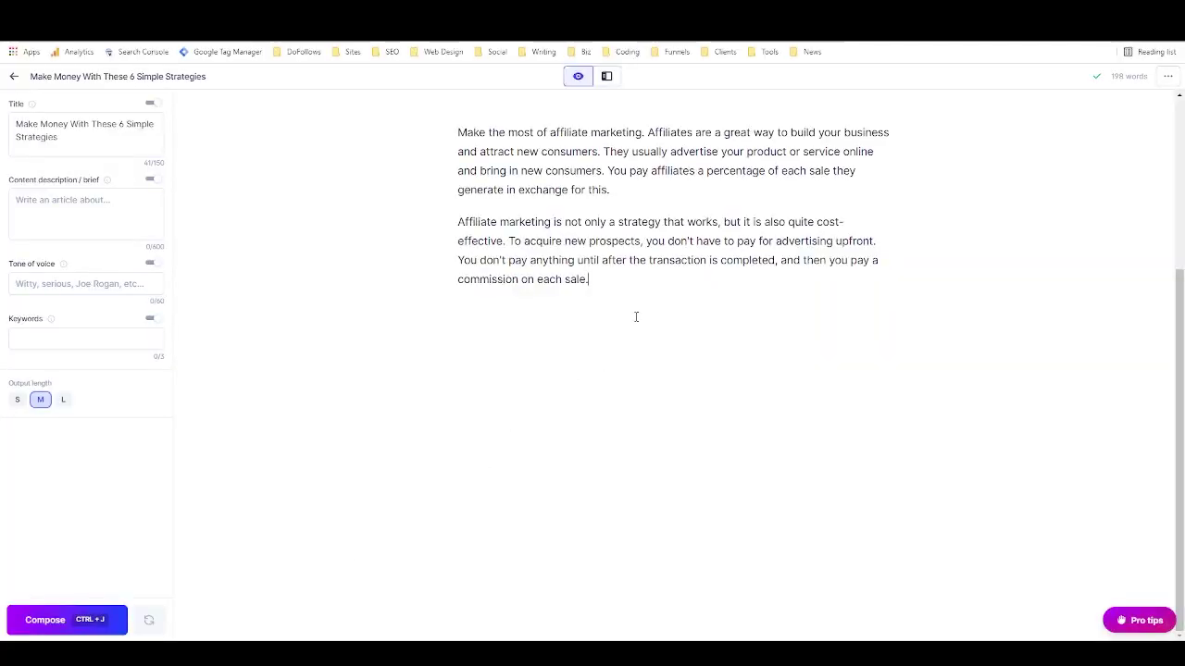
key(ctrl+v)
key(Return)
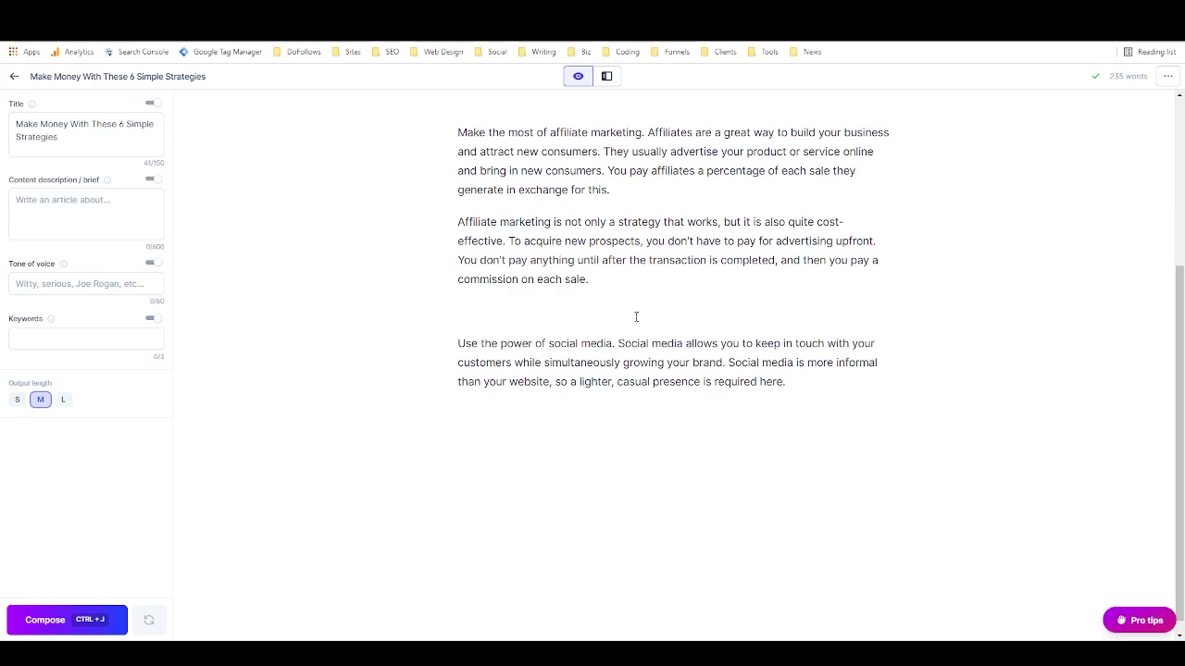
Try the AI command "Rewrite the above paragraph as a PAS" below the social media paragraph, and delete its output.
text(write the above a)
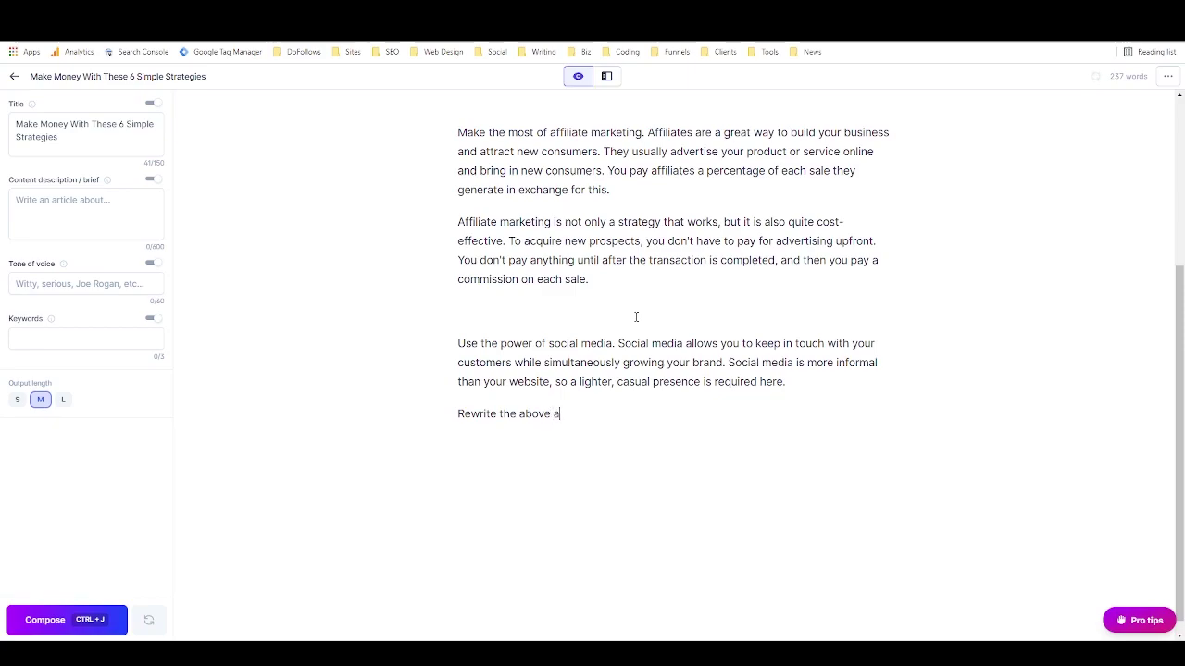
key(BackSpace)
text(paragraph)
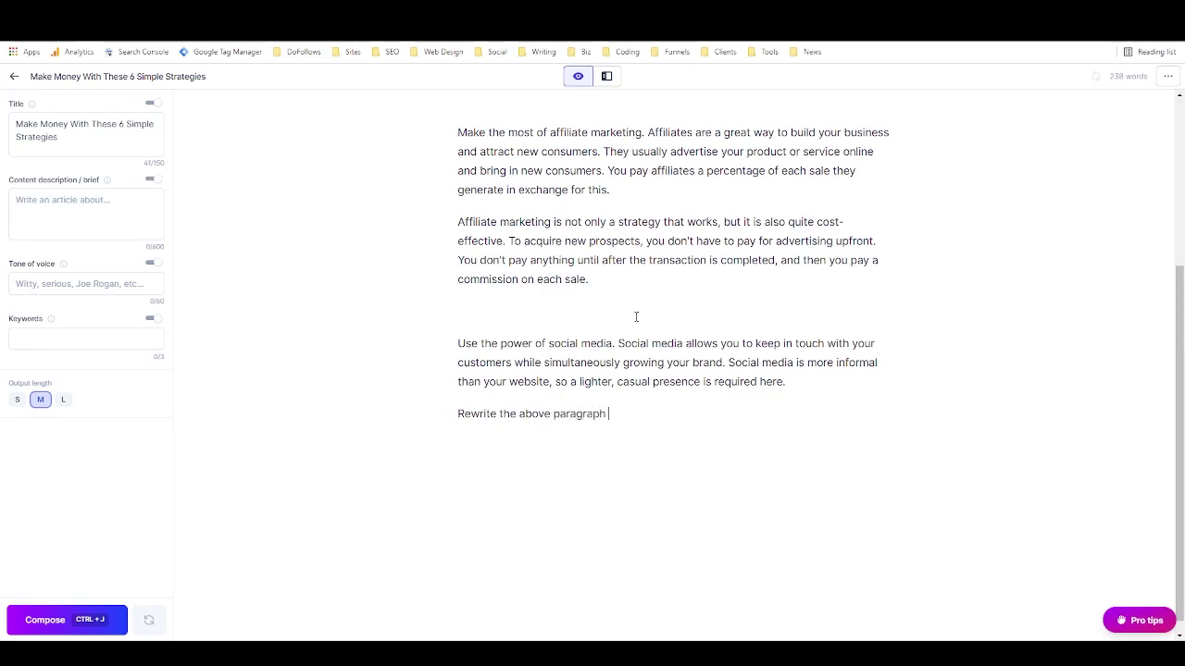
text( as a PAS)
key(ctrl+j)
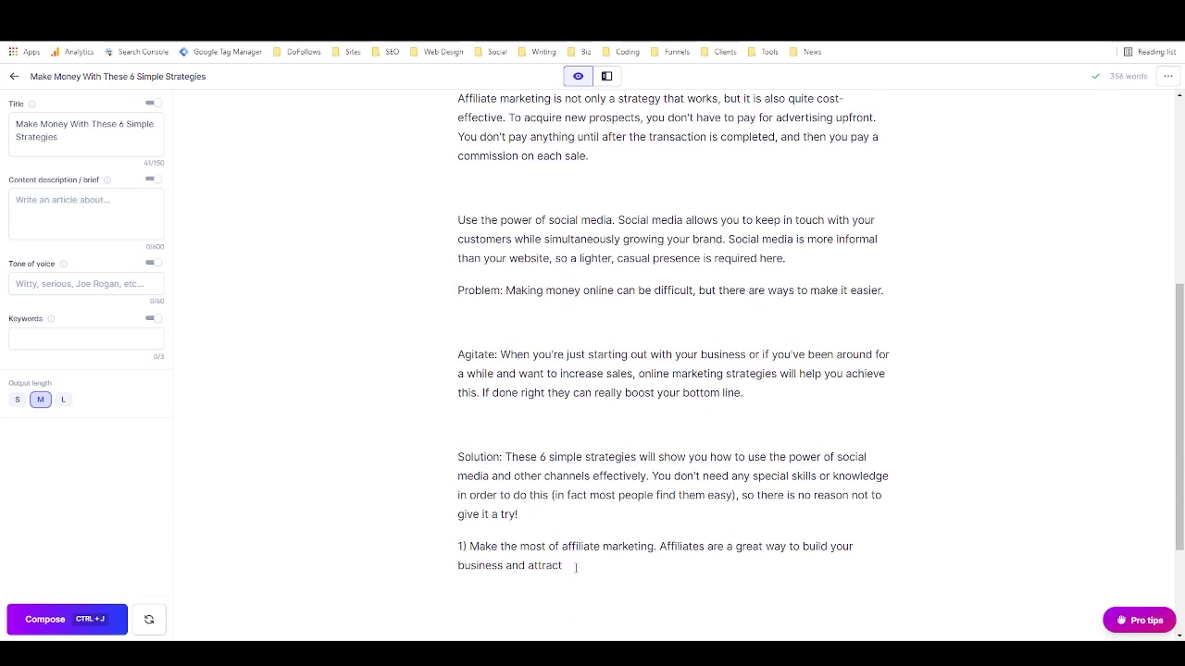
drag(572, 567, 482, 326)
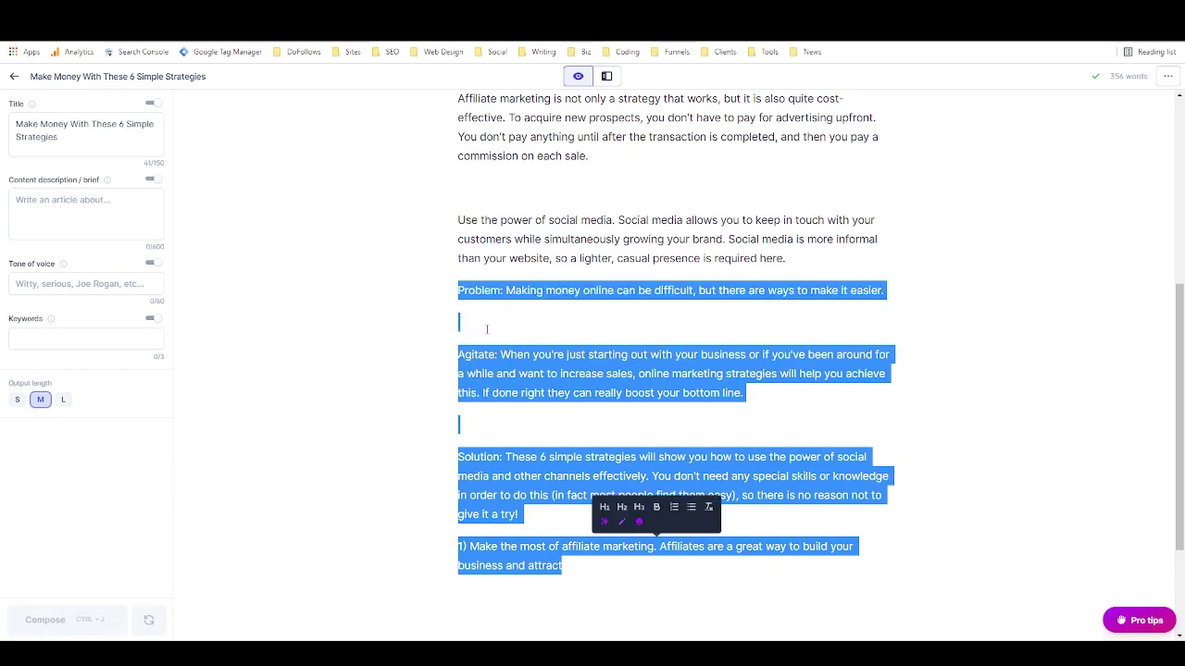
key(BackSpace)
Try the AI command "Rewrite the above paragraph as Joe Rogan" below the social media paragraph, regenerate it twice, and delete the output.
text(Rew)
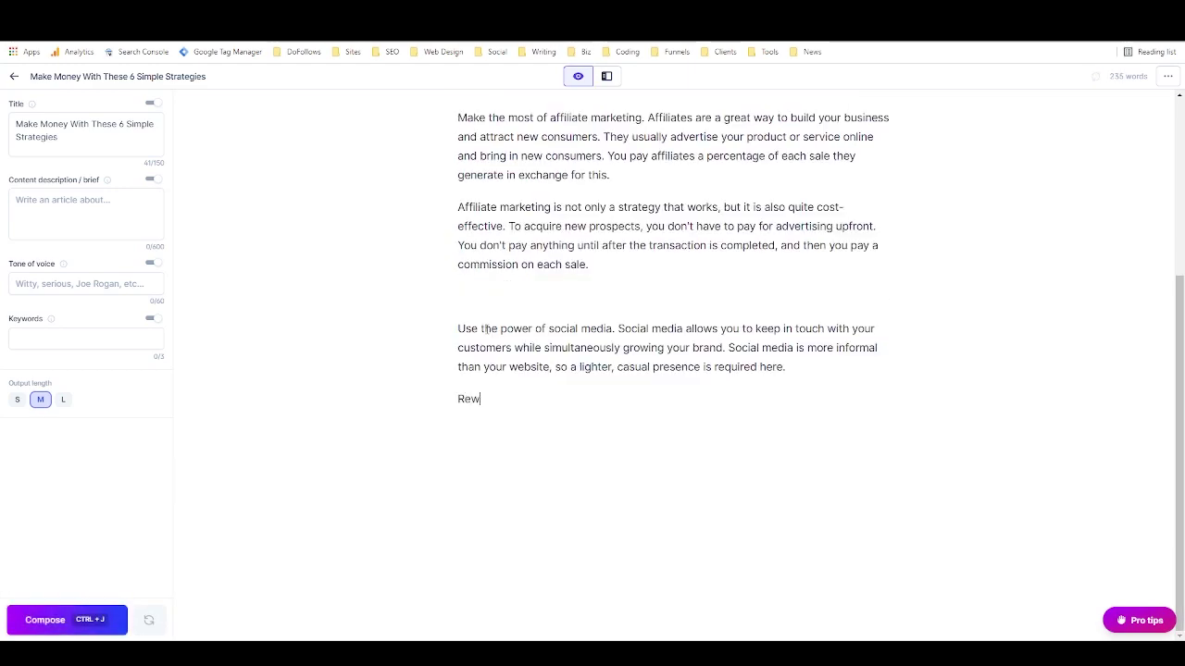
text(rite the above p)
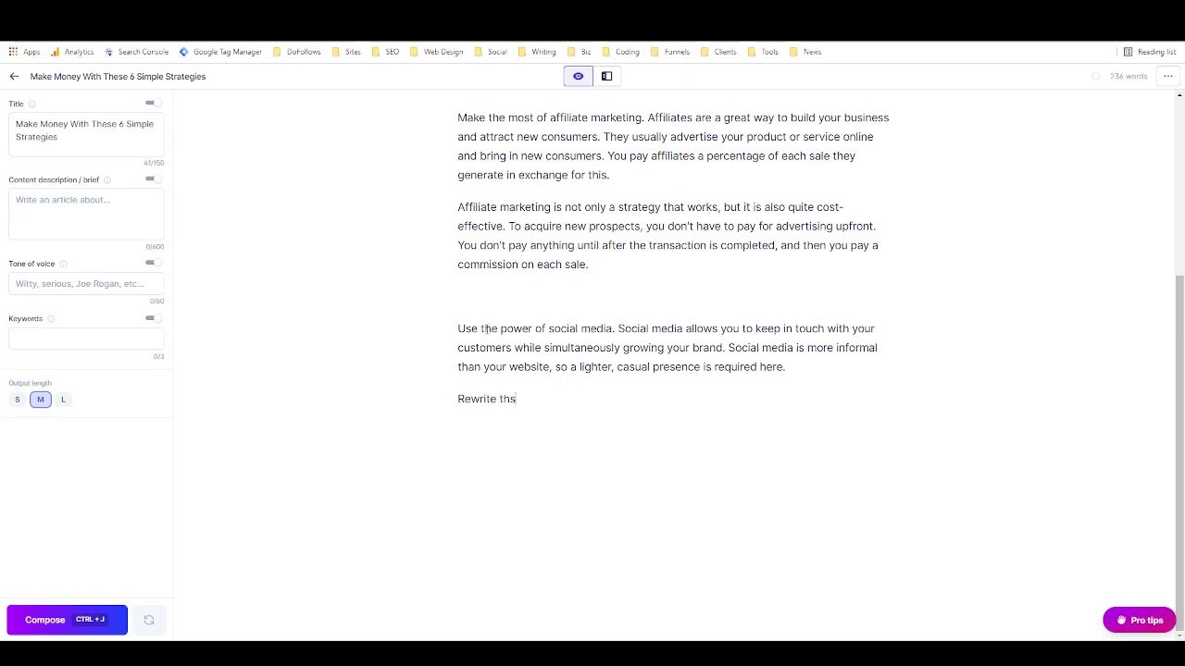
text(argra)
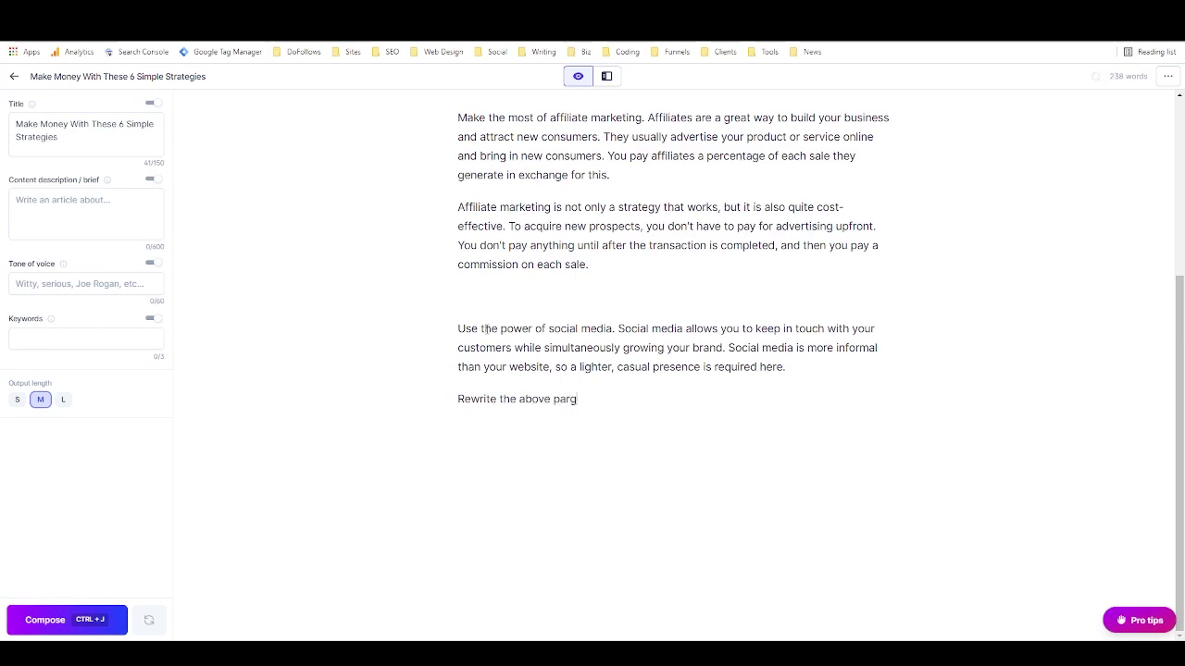
key(BackSpace)
text(agraph)
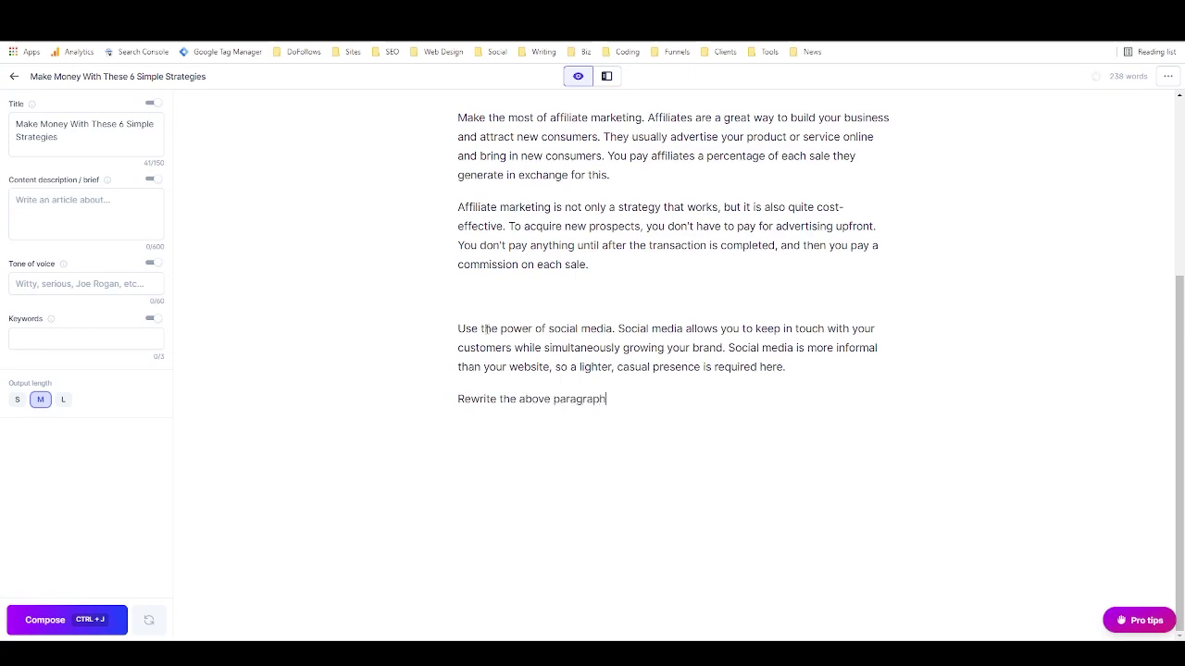
text( as Joe Rogan)
key(ctrl+j)
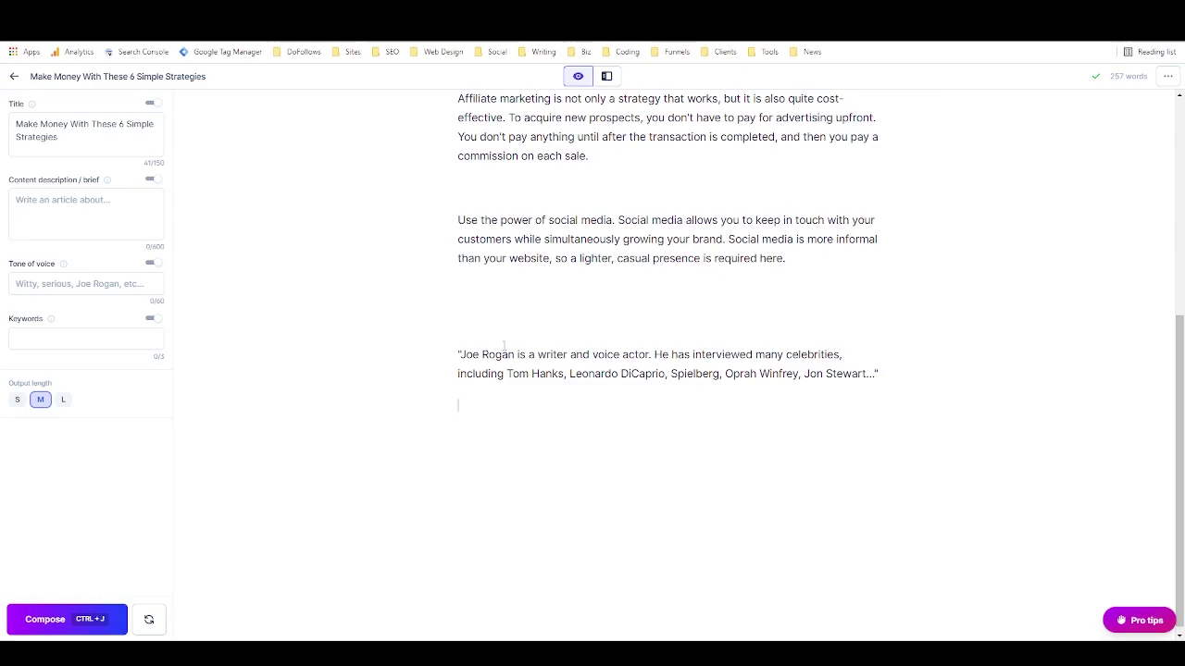
click(154, 622)
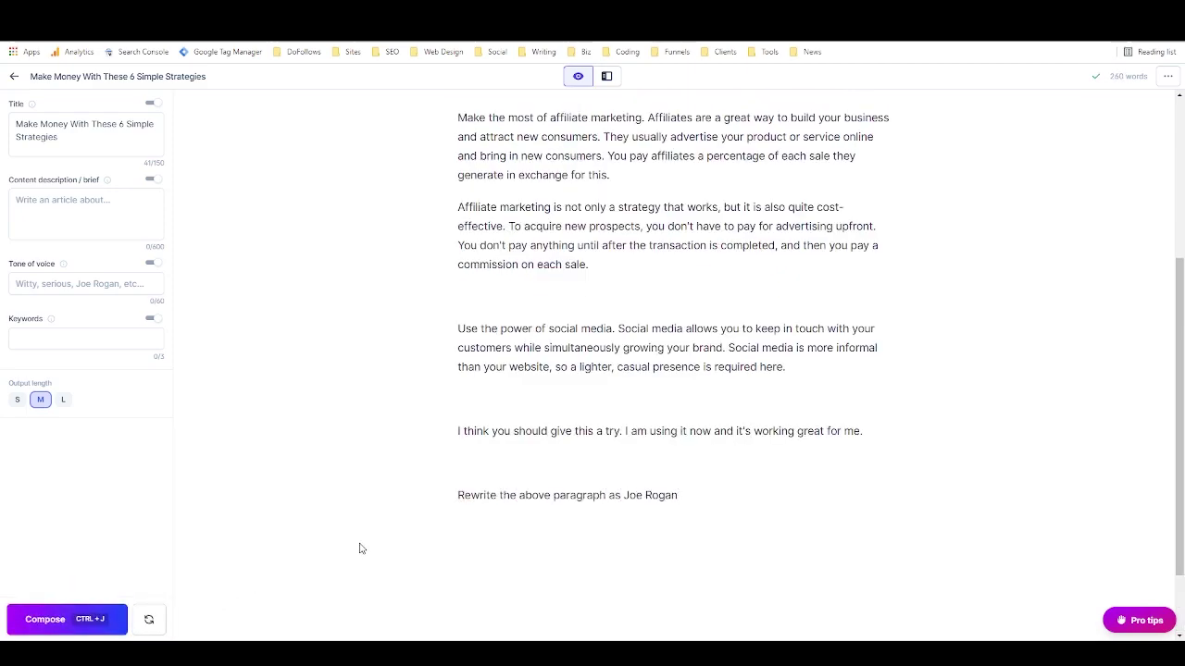
click(149, 621)
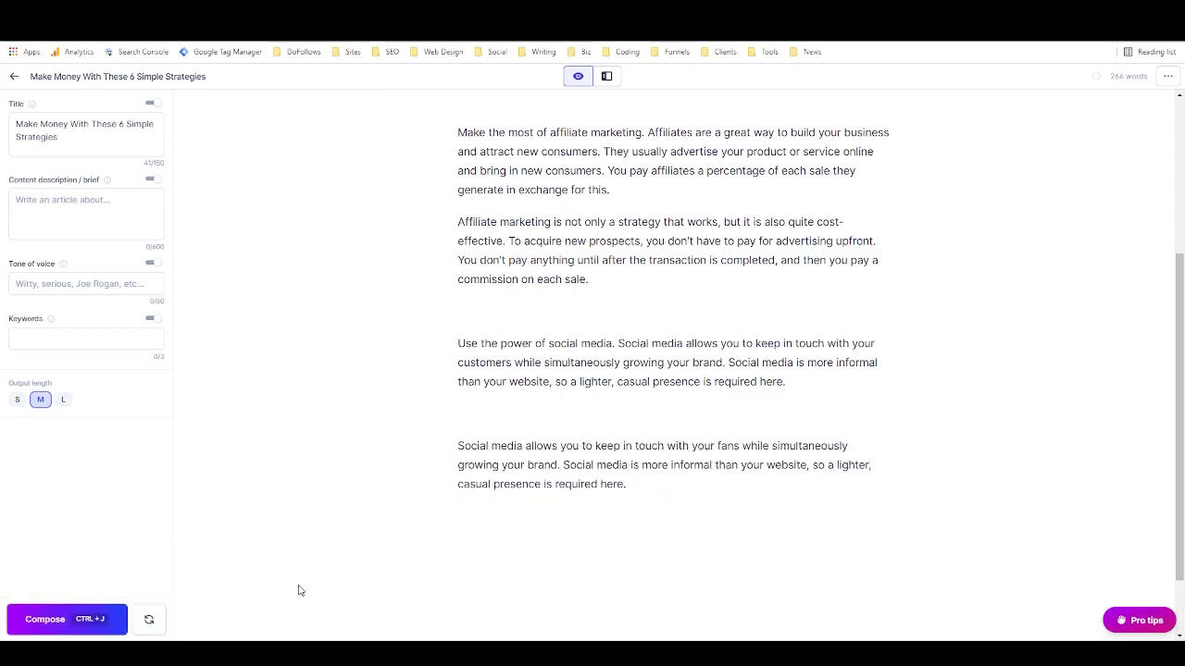
drag(651, 491, 445, 448)
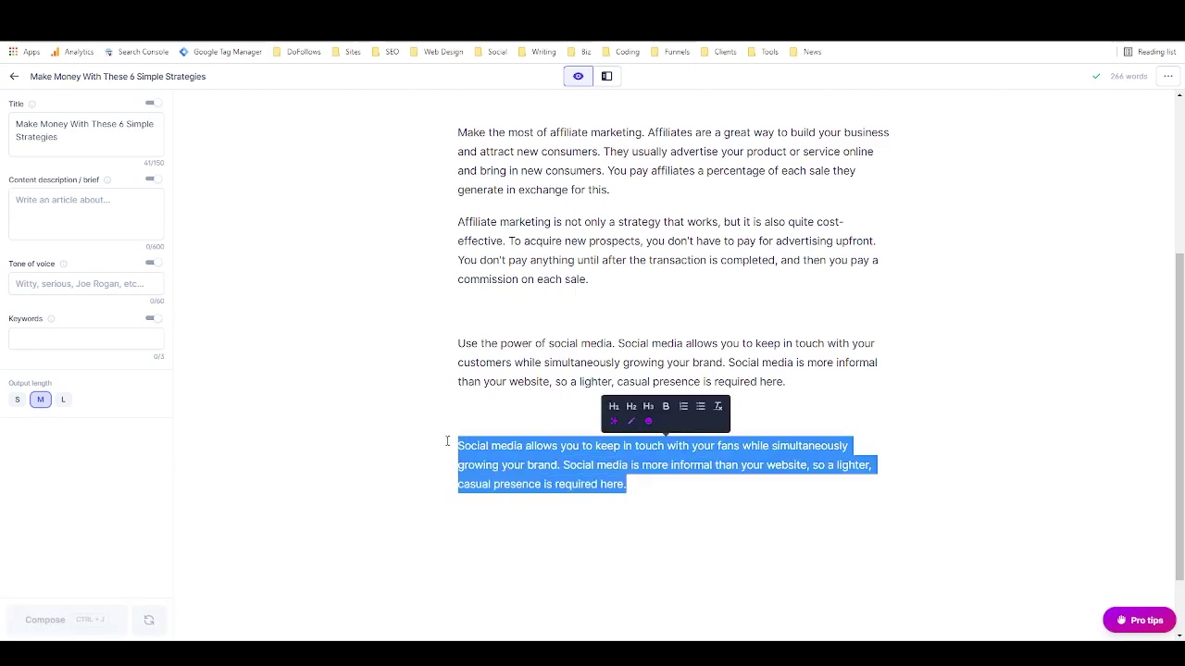
key(BackSpace)
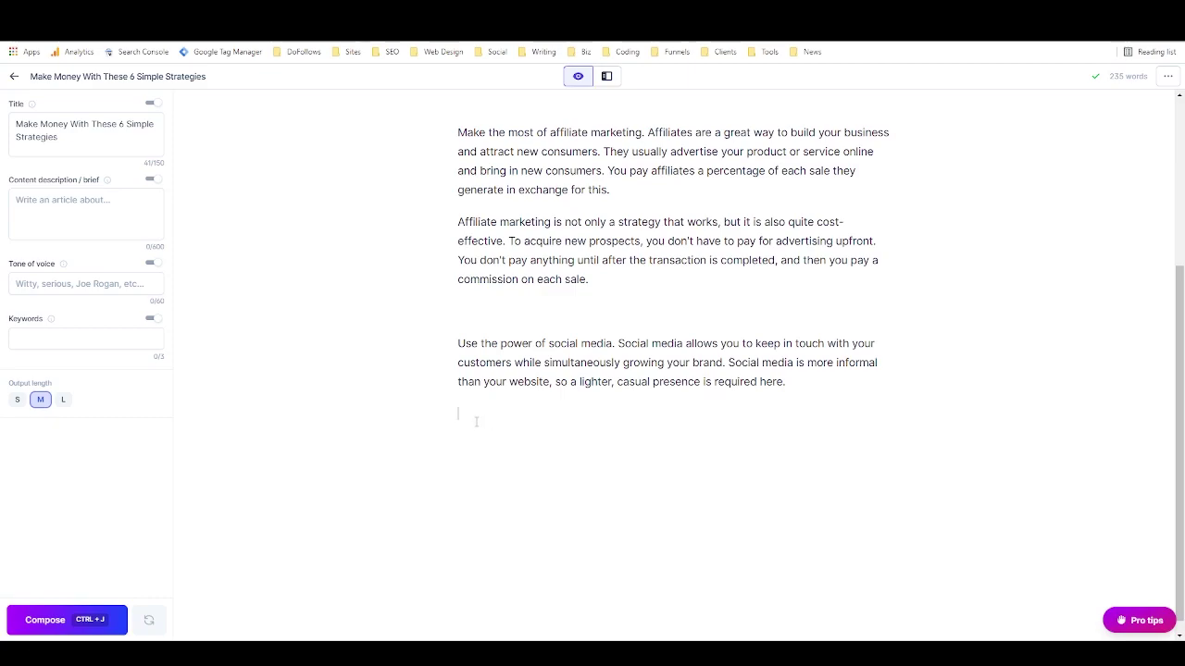
Run the AI command "Rewrite the above as a personal anecdote" below the social media paragraph and delete the original paragraph.
text(Rewrite the abo)
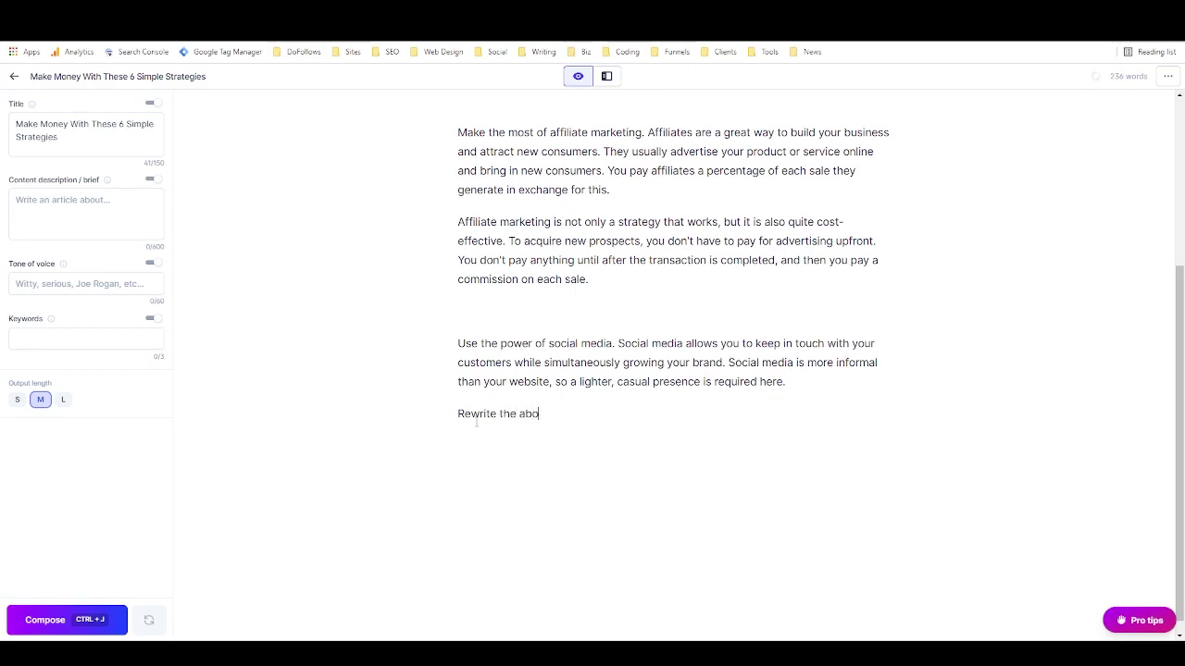
text(ve as a personal anecdote)
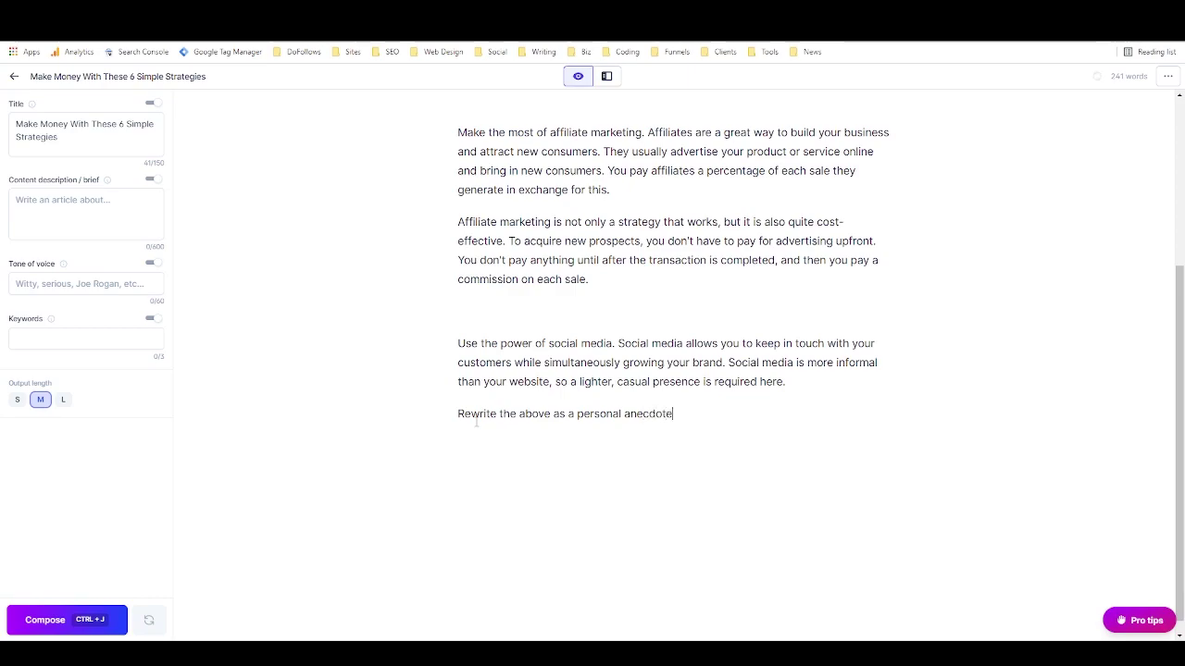
key(ctrl+j)
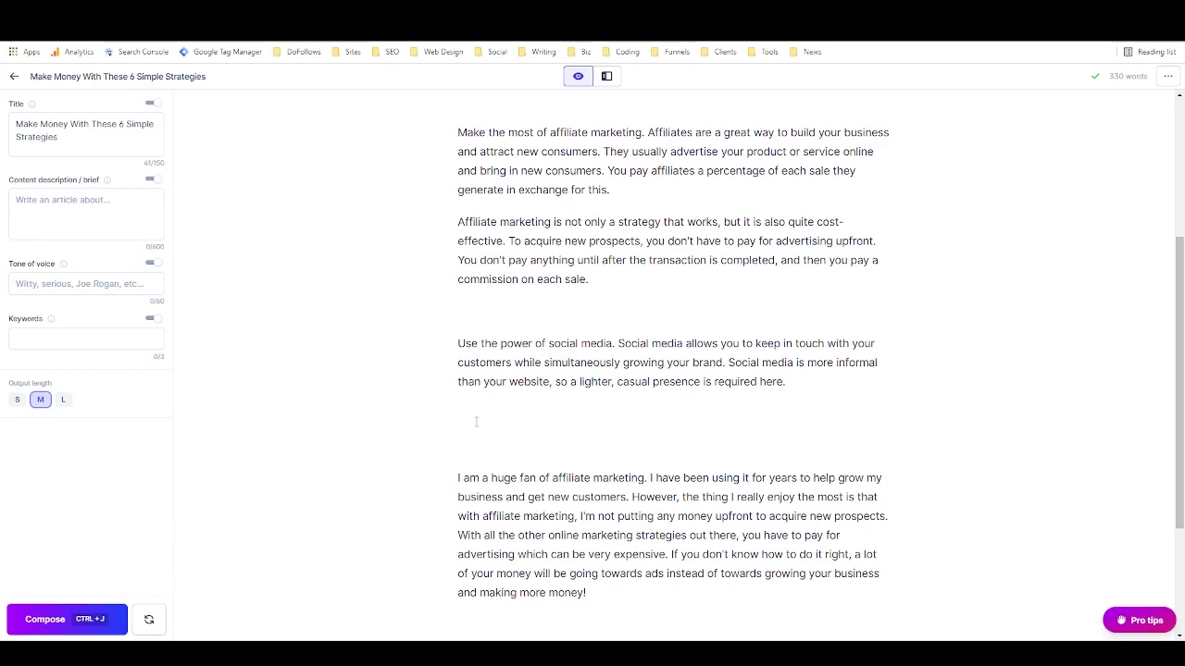
mouse_move(457, 344)
mouse_down()
mouse_move(785, 382)
mouse_move(453, 347)
mouse_up()
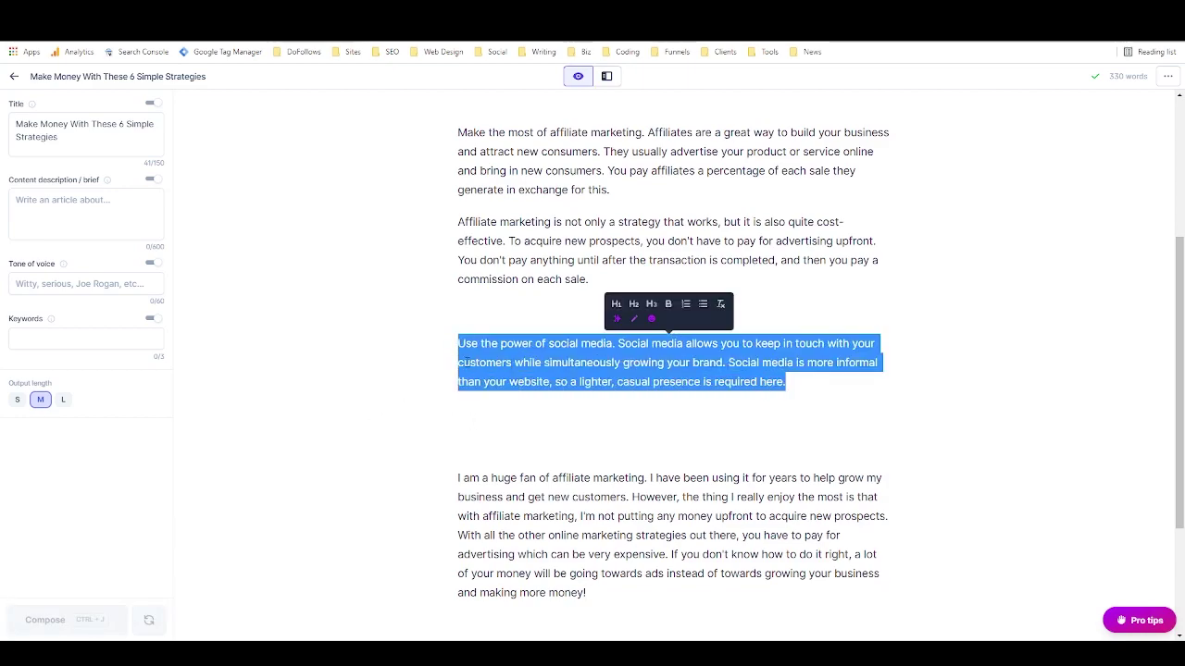
key(BackSpace)
key(BackSpace)
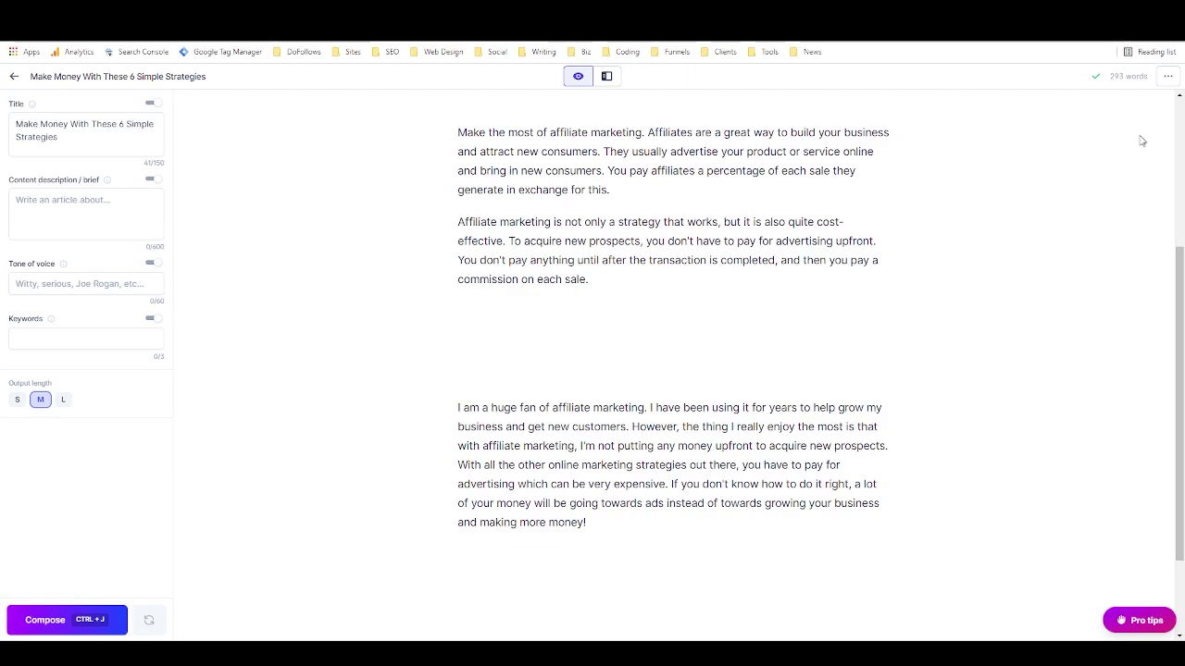
Delete all body text below the headline, from "Making money online" through the generated personal anecdote.
scroll(846, 304, up, 1)
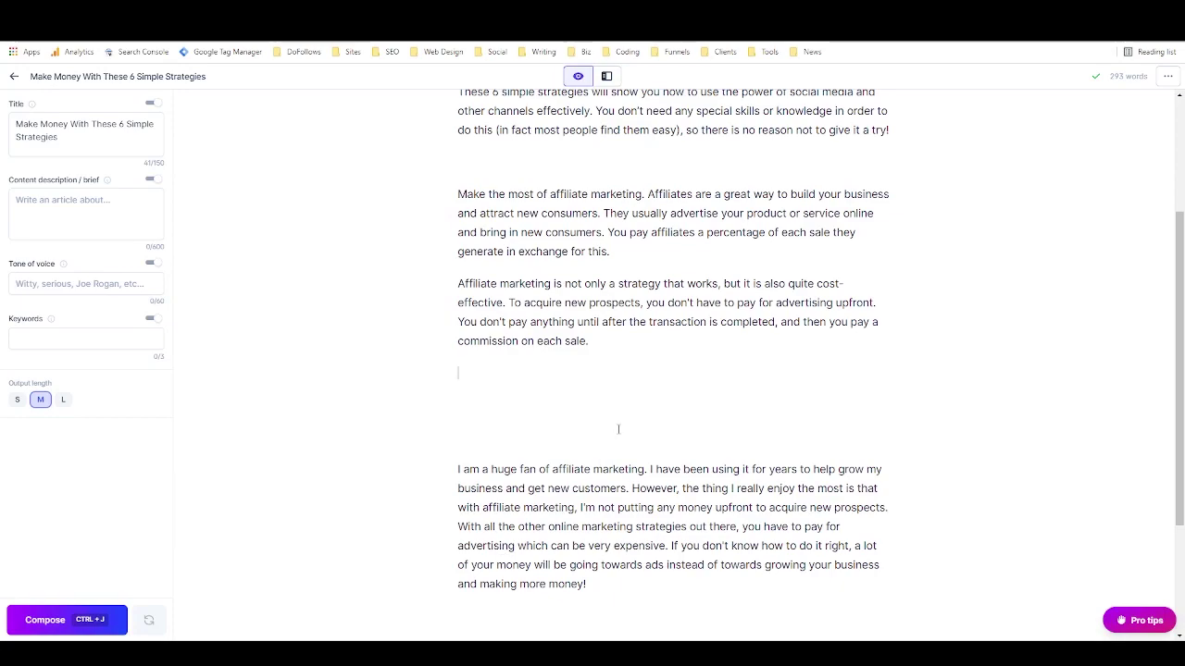
scroll(618, 429, up, 2)
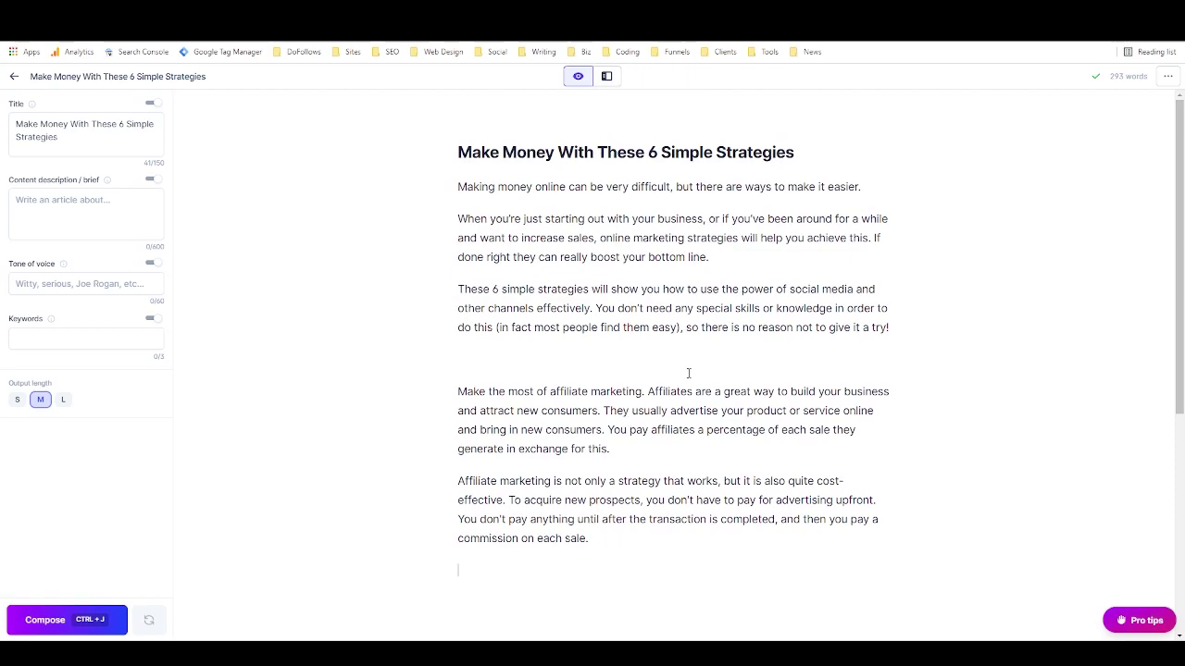
scroll(689, 374, up, 4)
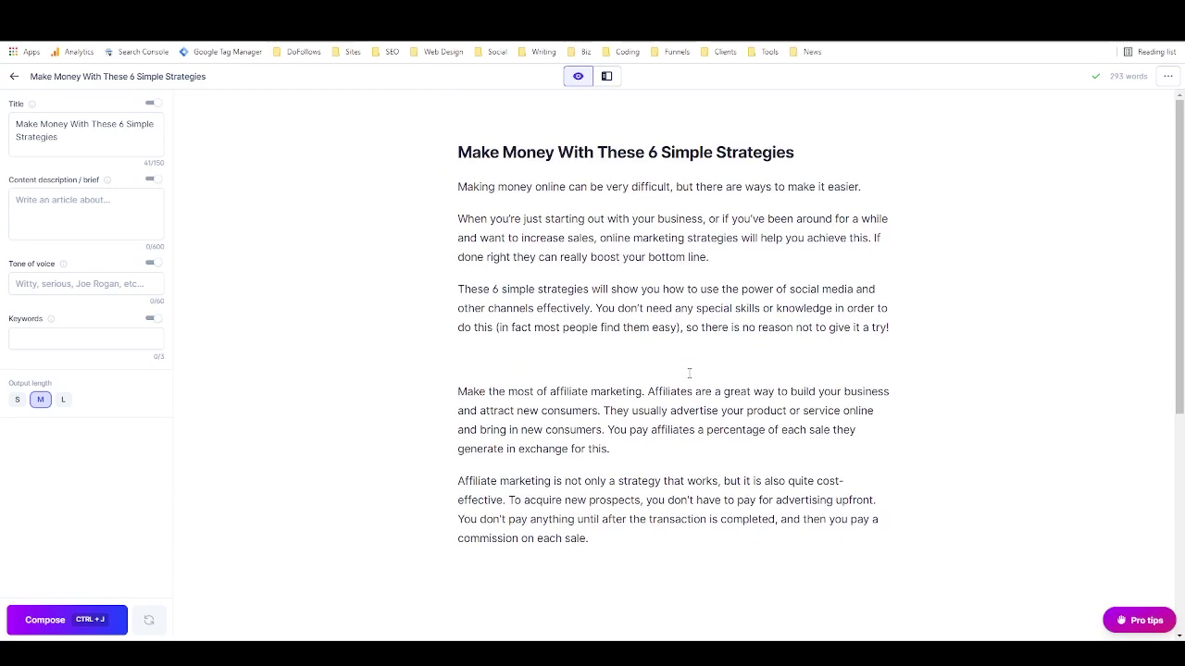
scroll(689, 373, down, 1)
scroll(689, 372, down, 4)
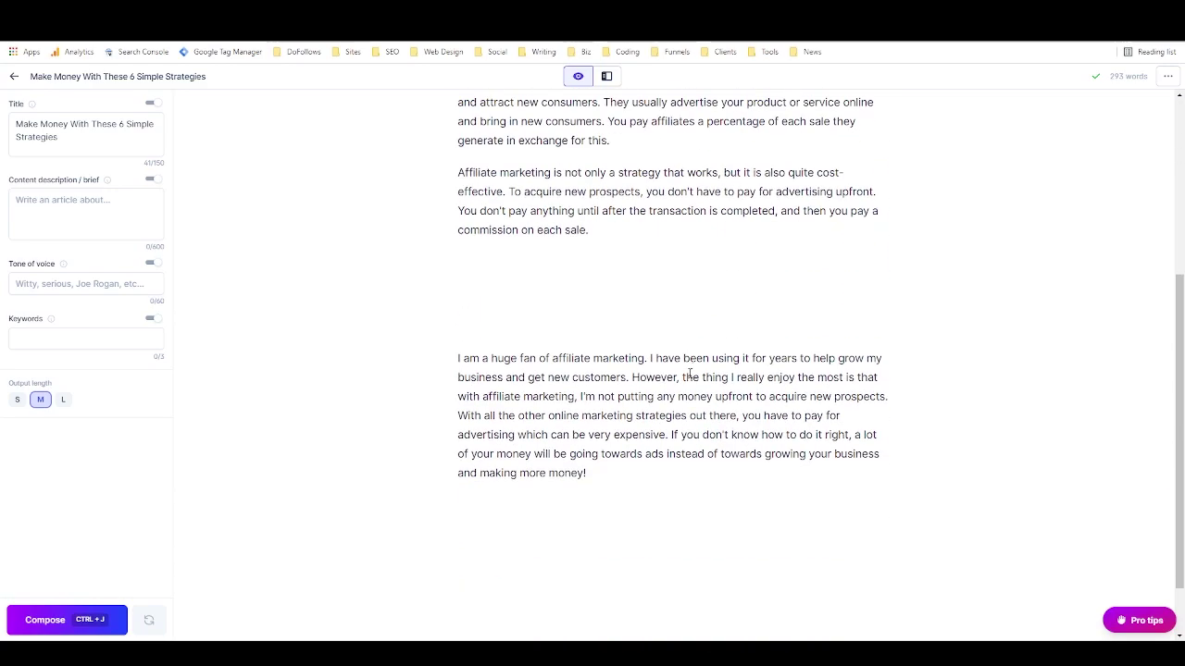
drag(620, 474, 443, 182)
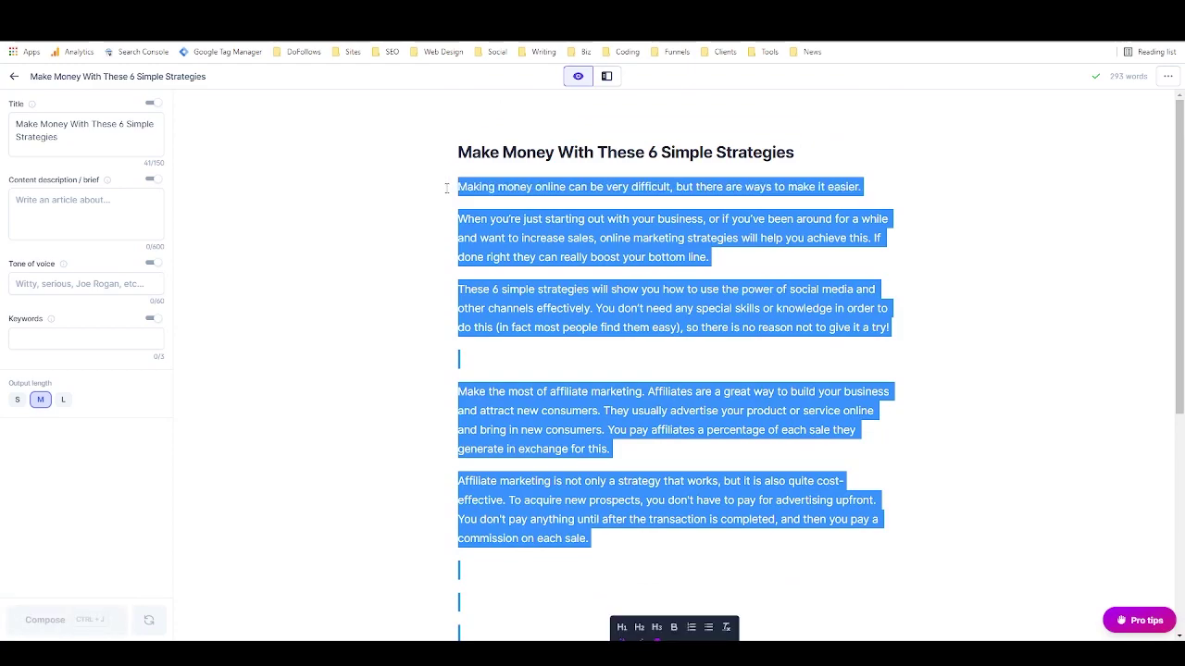
key(BackSpace)
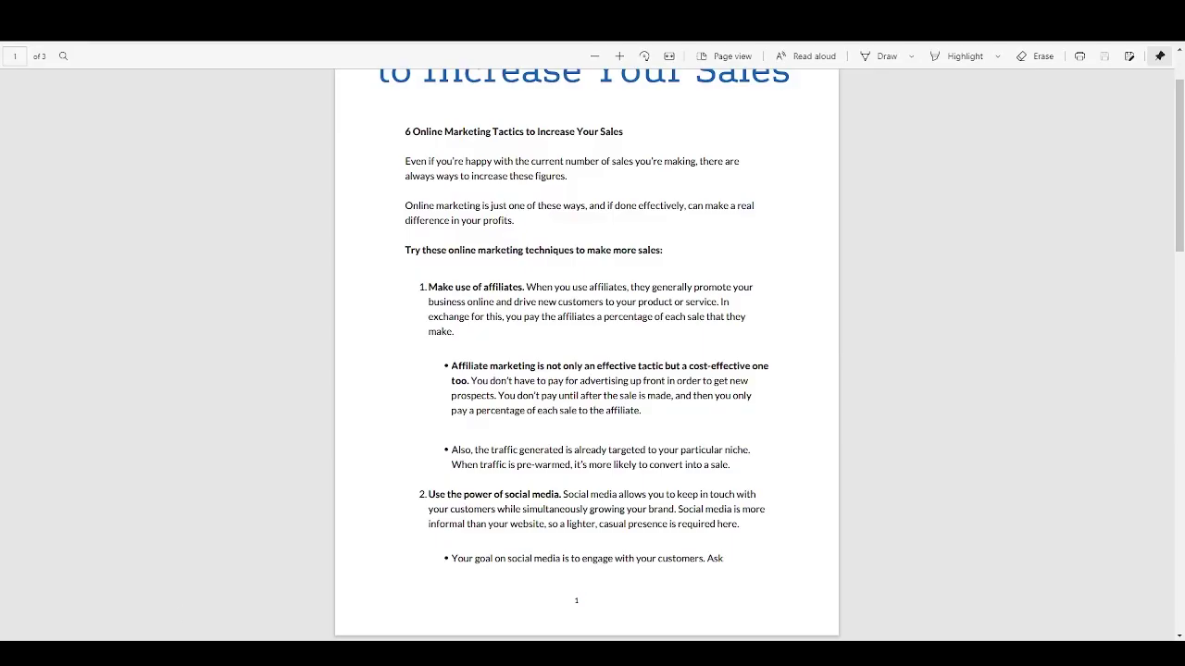
Review the PDF article from its title, return to the document editor, and place the cursor at the end of the headline.
scroll(560, 322, up, 1)
scroll(559, 322, up, 1)
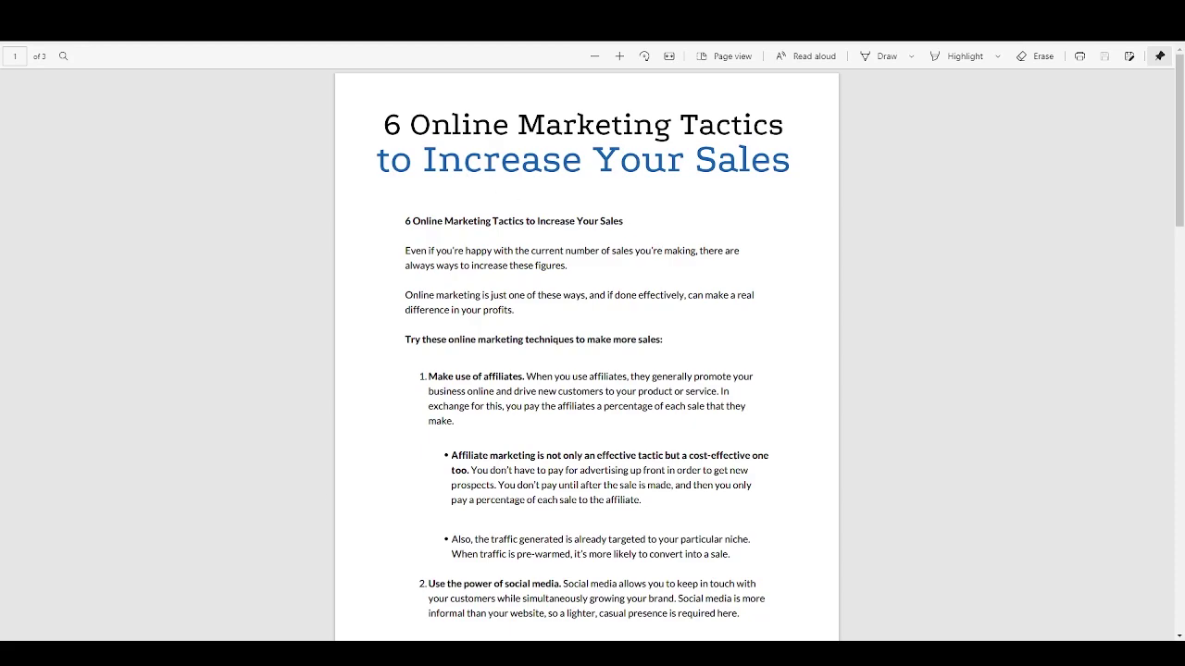
mouse_move(148, 652)
click(148, 653)
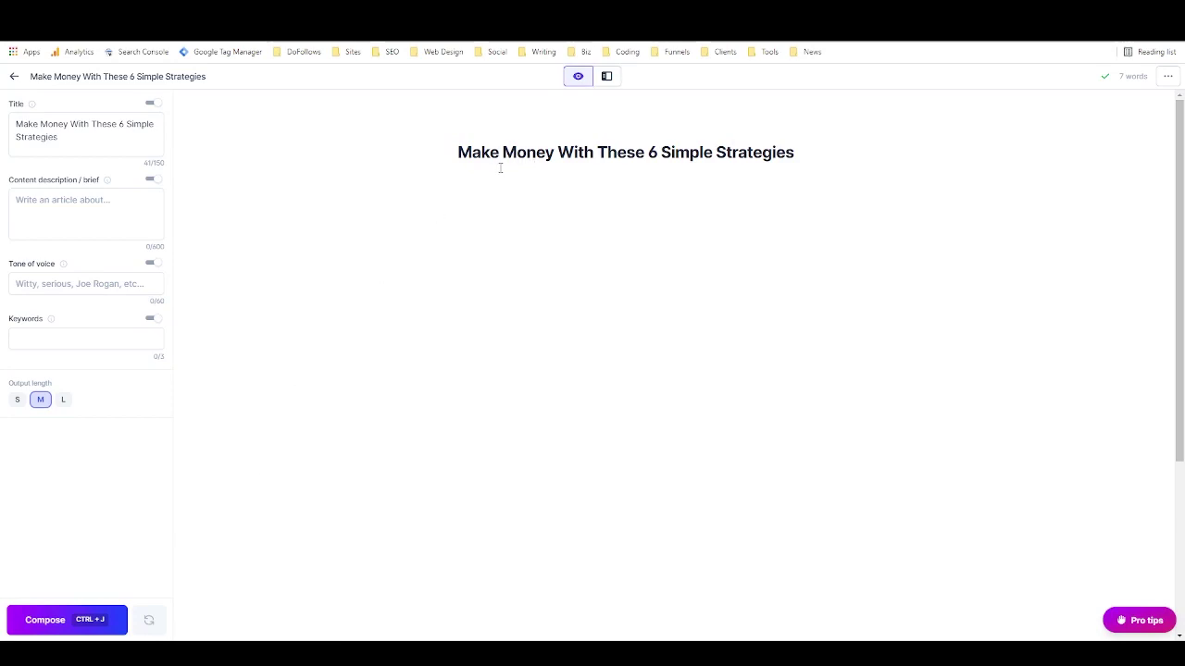
drag(460, 150, 810, 154)
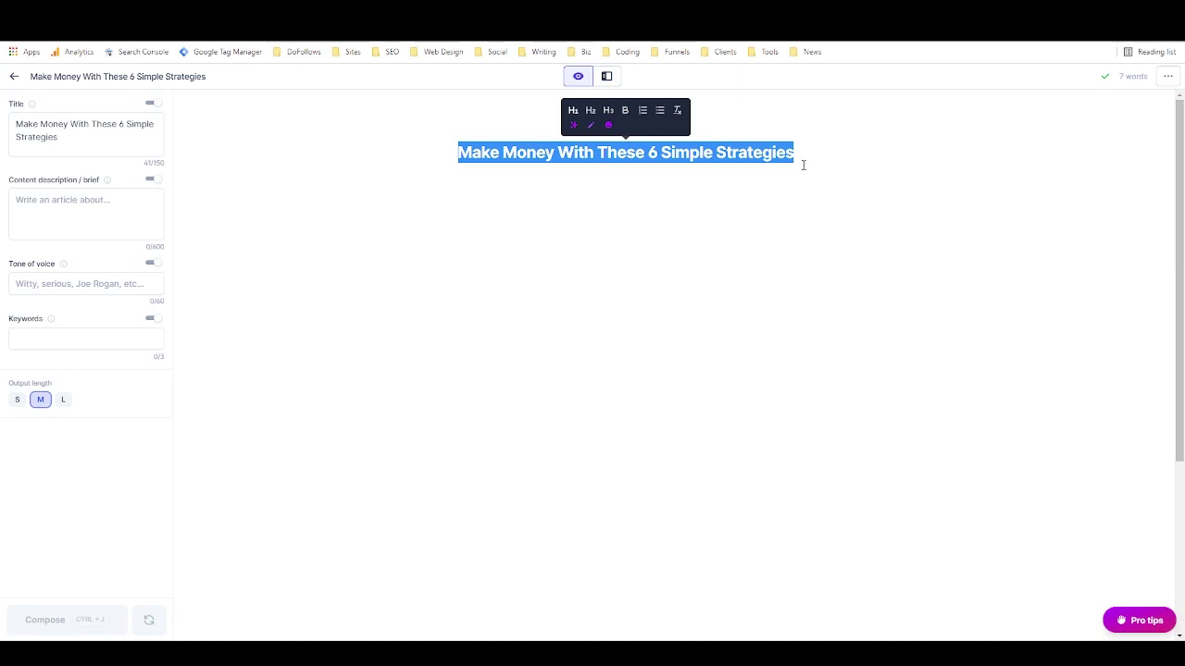
click(805, 159)
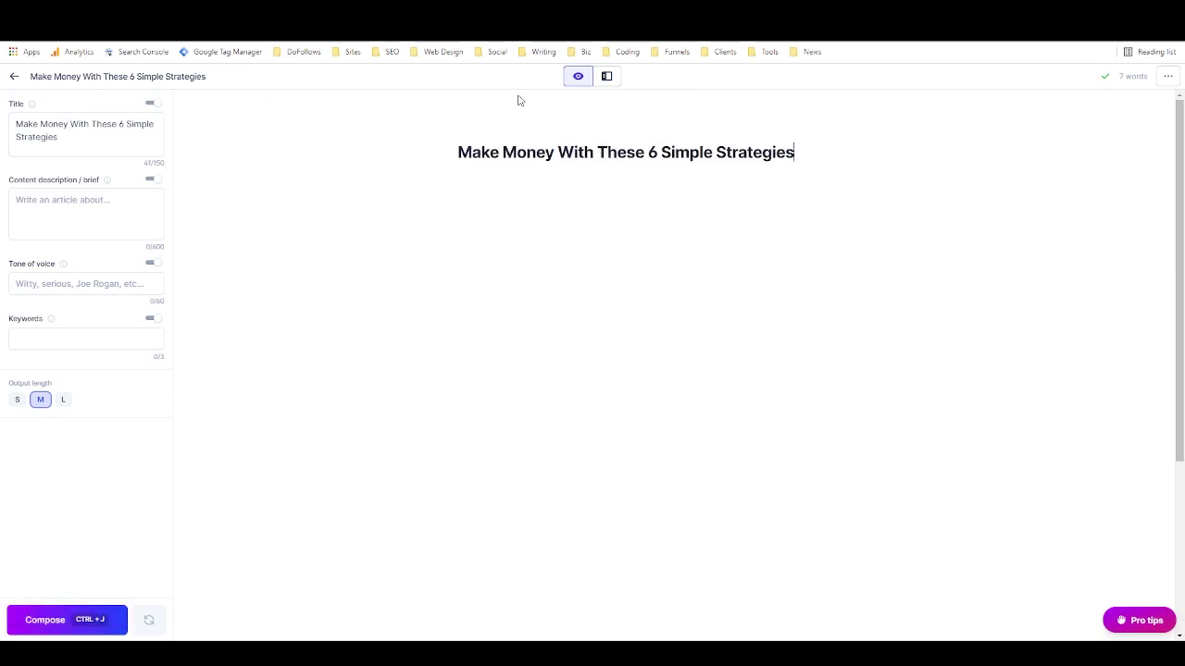
Generate blog post outlines with the Blog Post Outline template for the topic "Make Money With These 6 Simple Strategies".
click(608, 78)
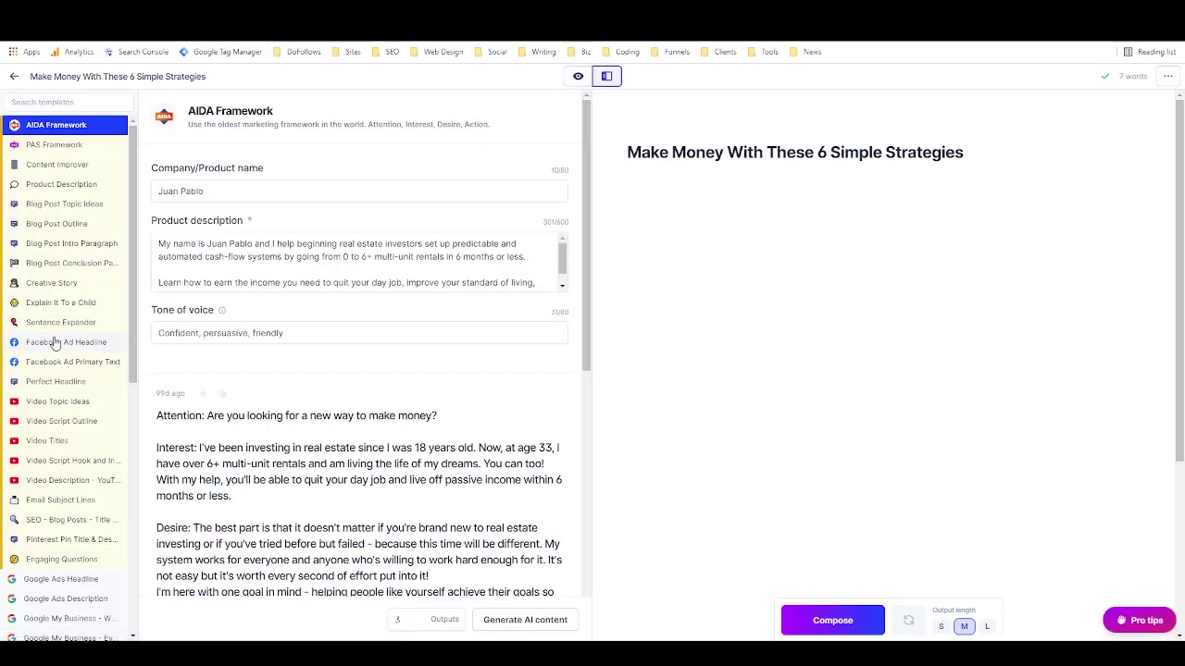
click(59, 245)
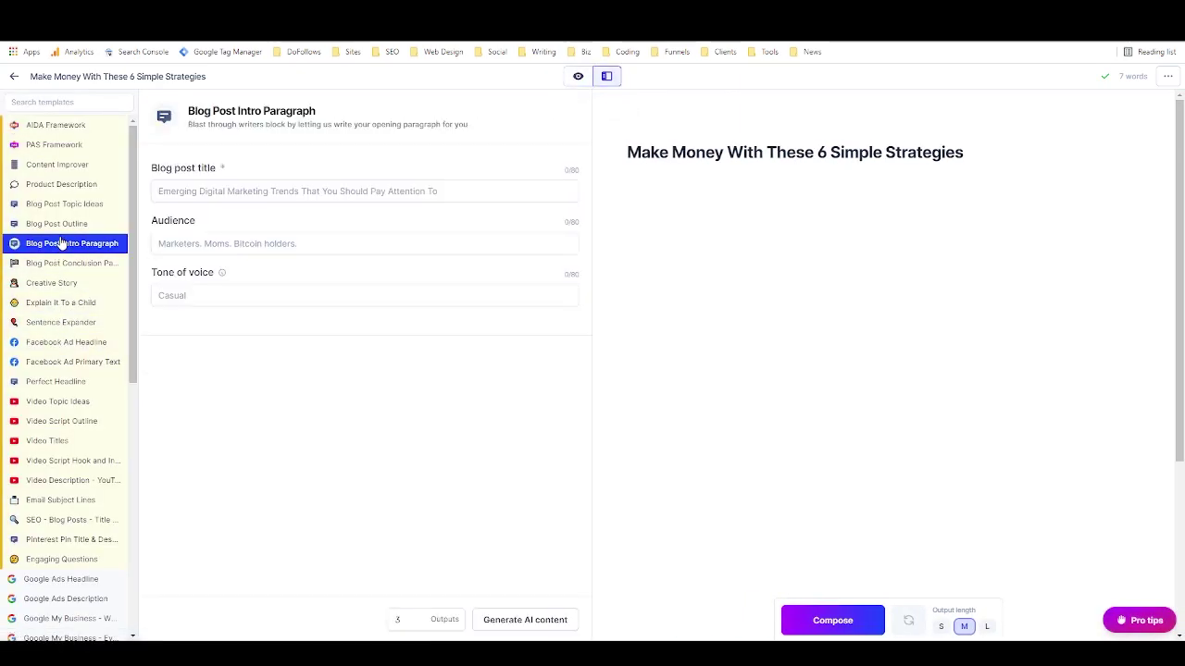
click(57, 225)
drag(341, 191, 150, 201)
click(153, 200)
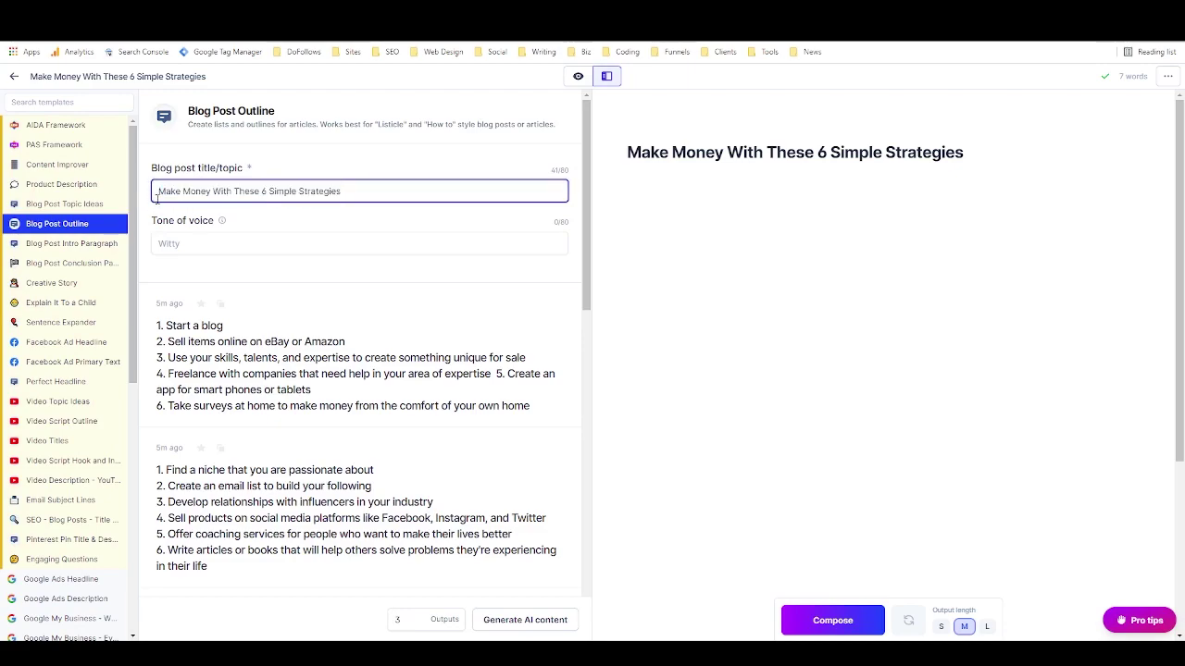
click(518, 622)
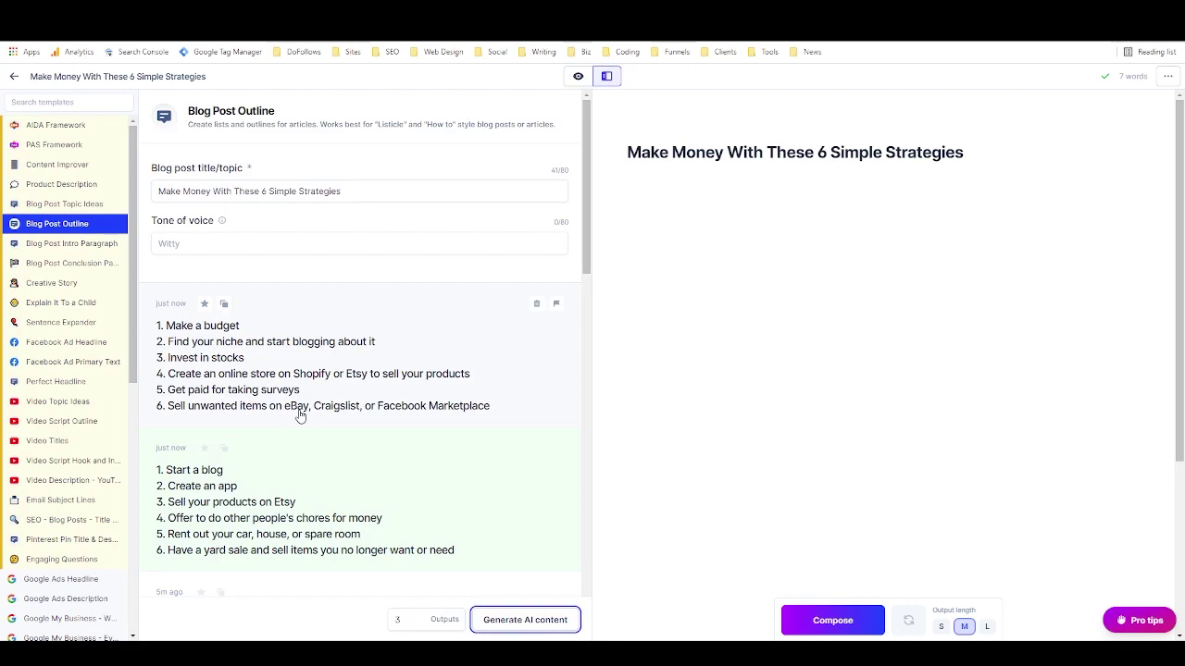
Copy the outline starting with "Make a budget" below the headline, followed by the one starting with "Start a blog".
click(224, 304)
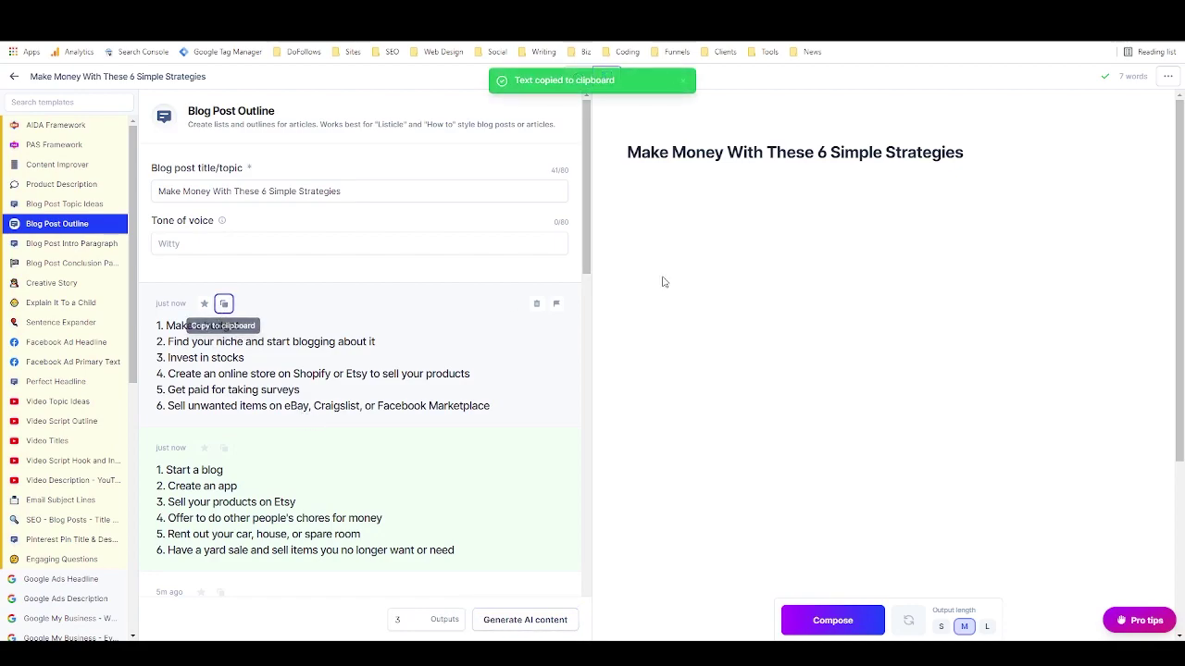
click(709, 206)
key(ctrl+v)
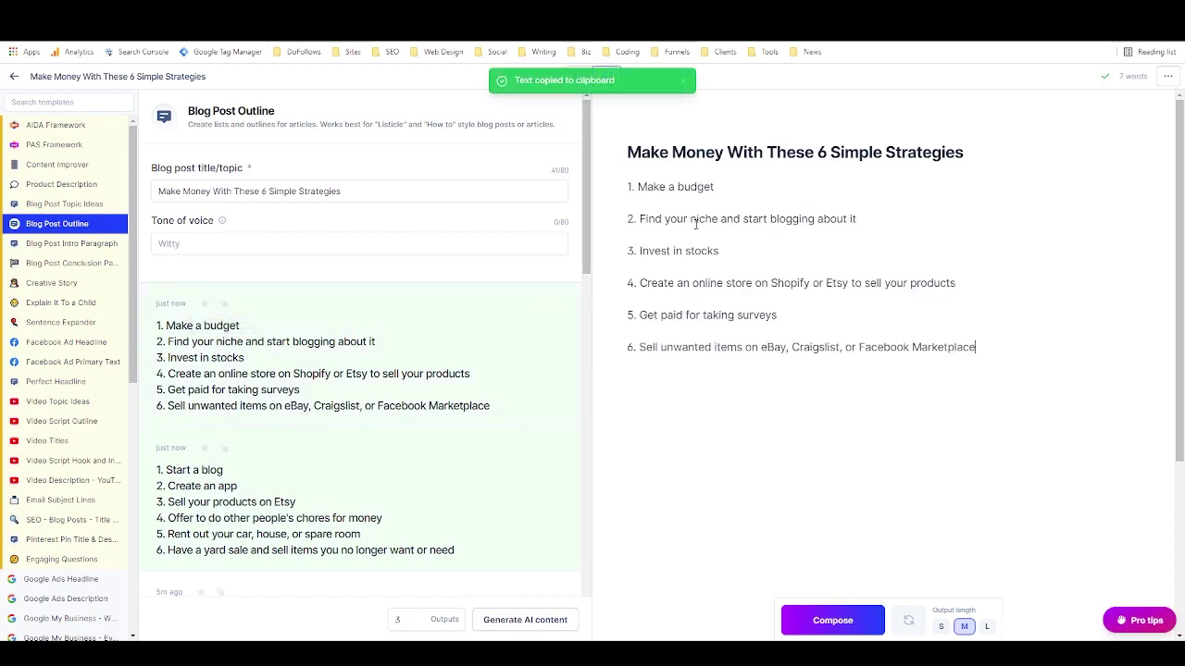
scroll(369, 380, down, 2)
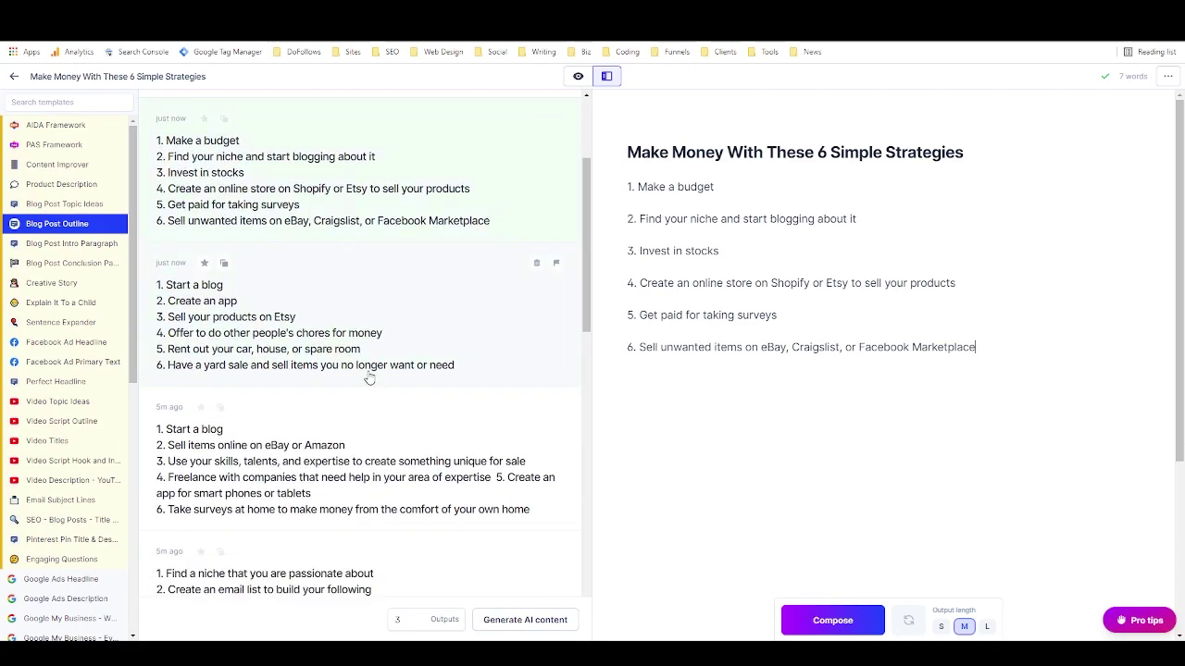
scroll(365, 382, up, 1)
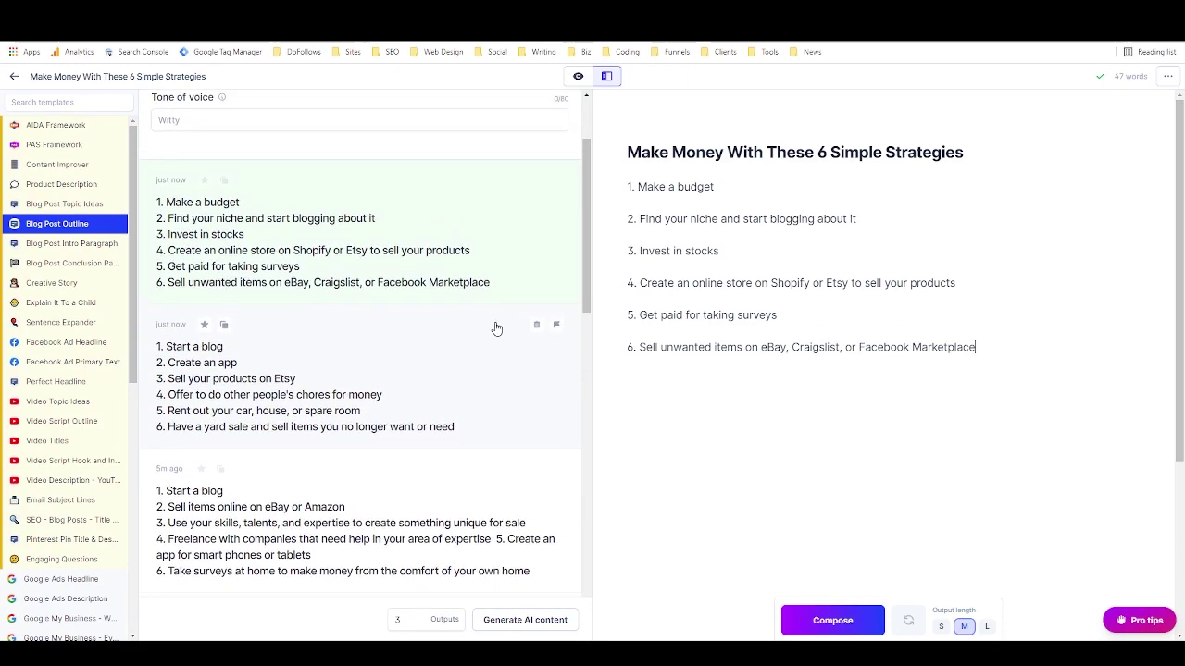
click(224, 326)
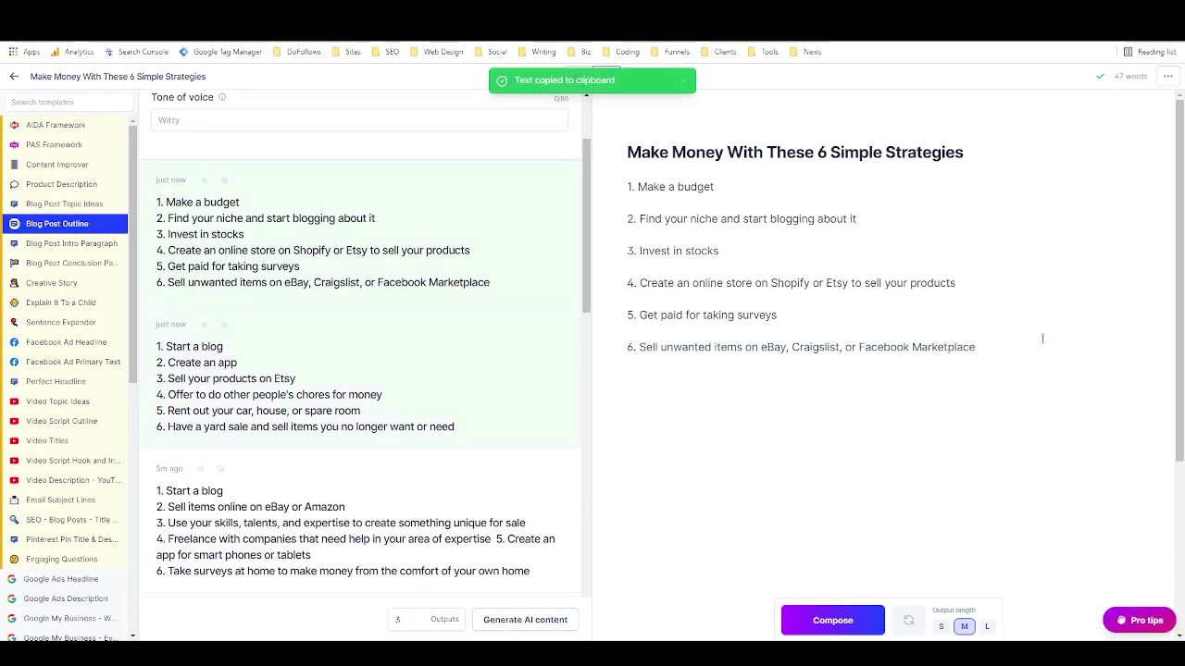
key(Return)
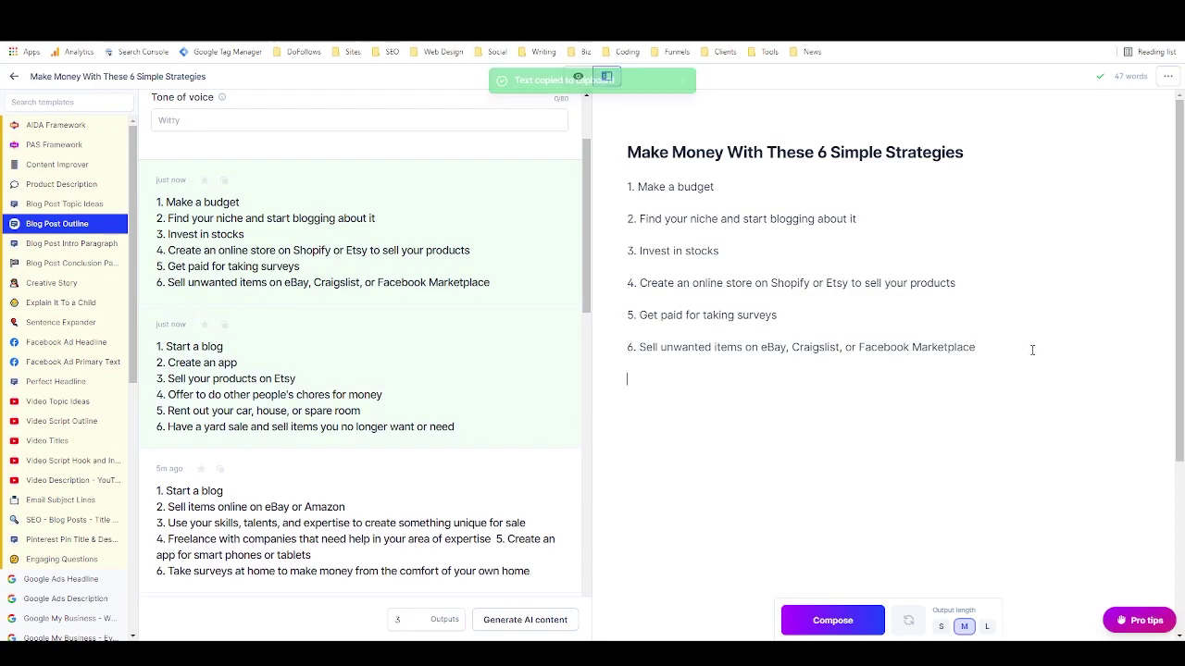
key(ctrl+v)
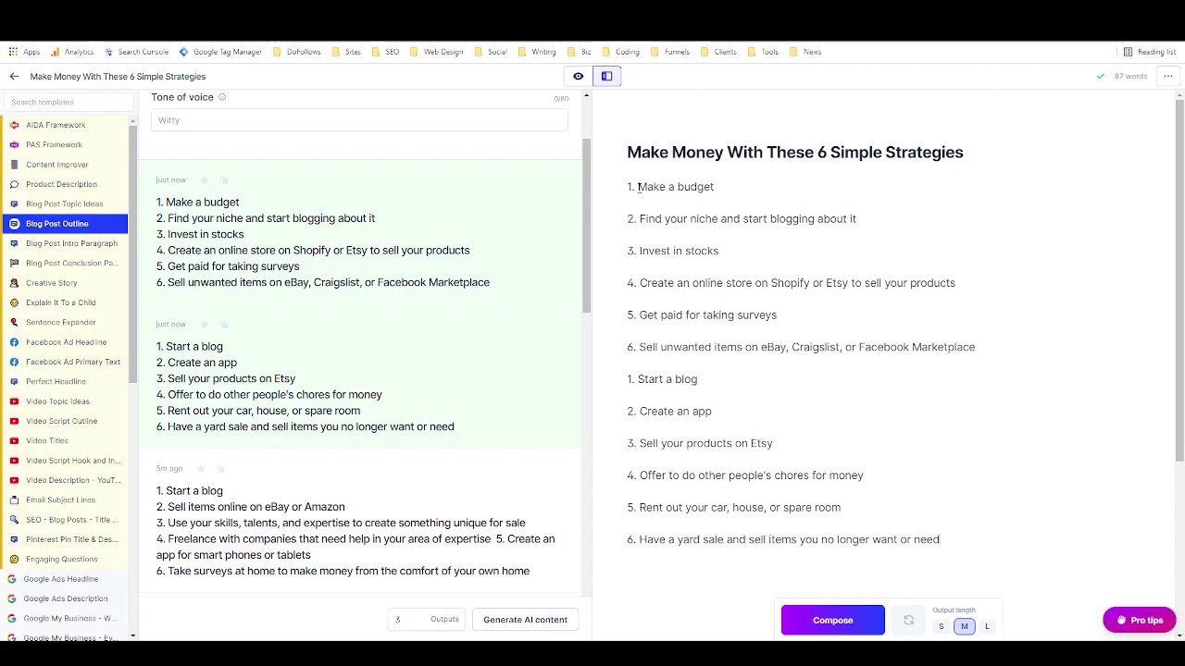
Delete the "Make a budget" and "Invest in stocks" items from the pasted list.
click(731, 190)
drag(731, 190, 611, 192)
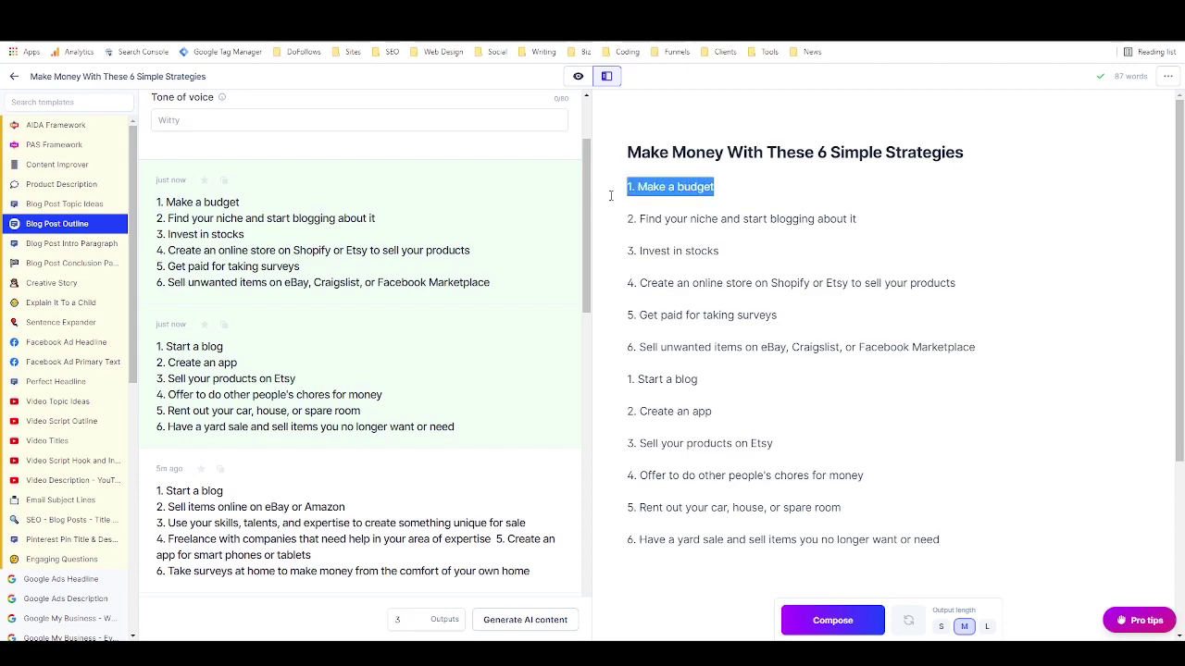
key(BackSpace)
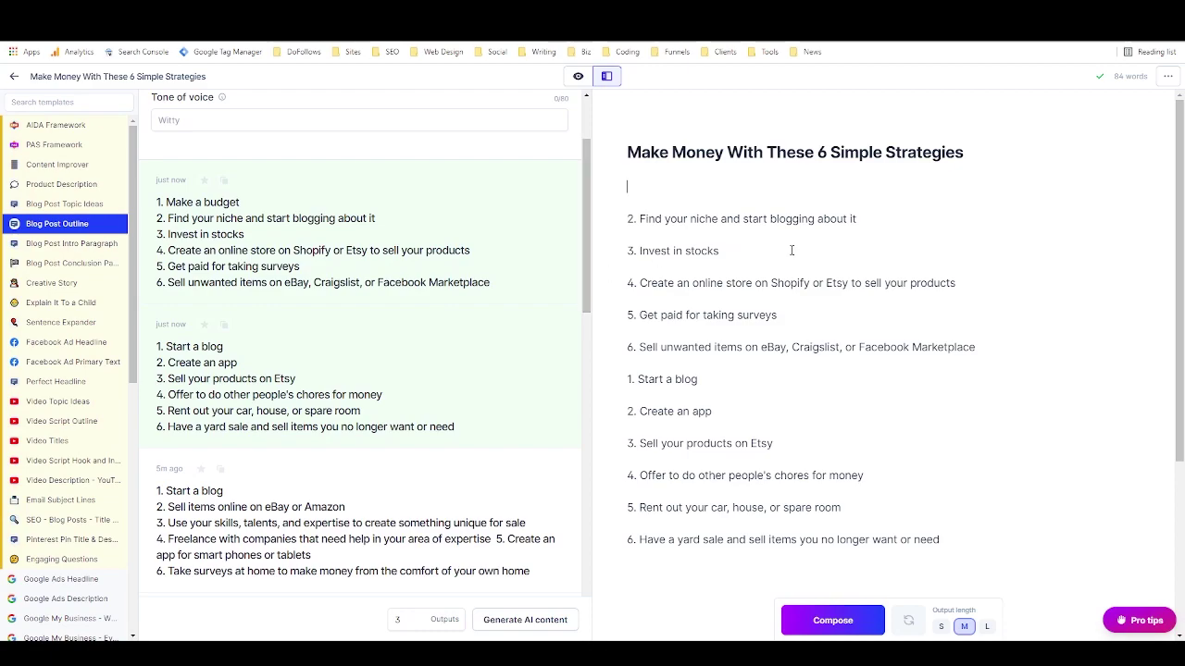
triple_click(750, 250)
key(BackSpace)
click(803, 314)
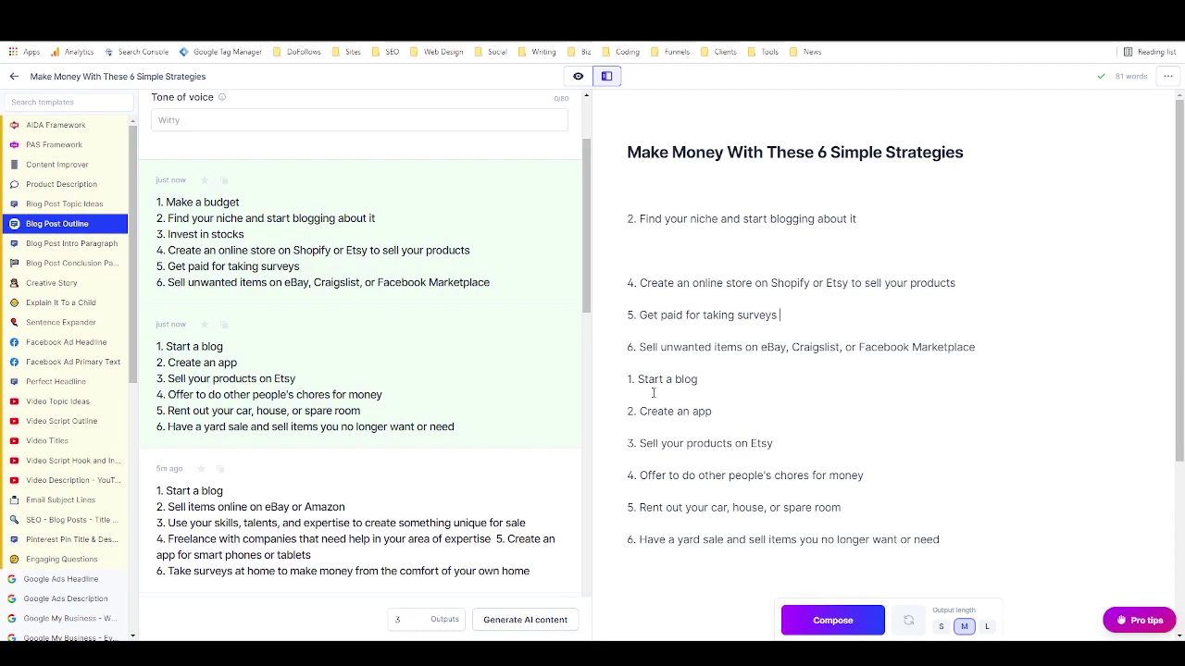
Remove the "Start a blog" and "Sell your products on Etsy" items, plus the blank line above the online store item.
triple_click(625, 393)
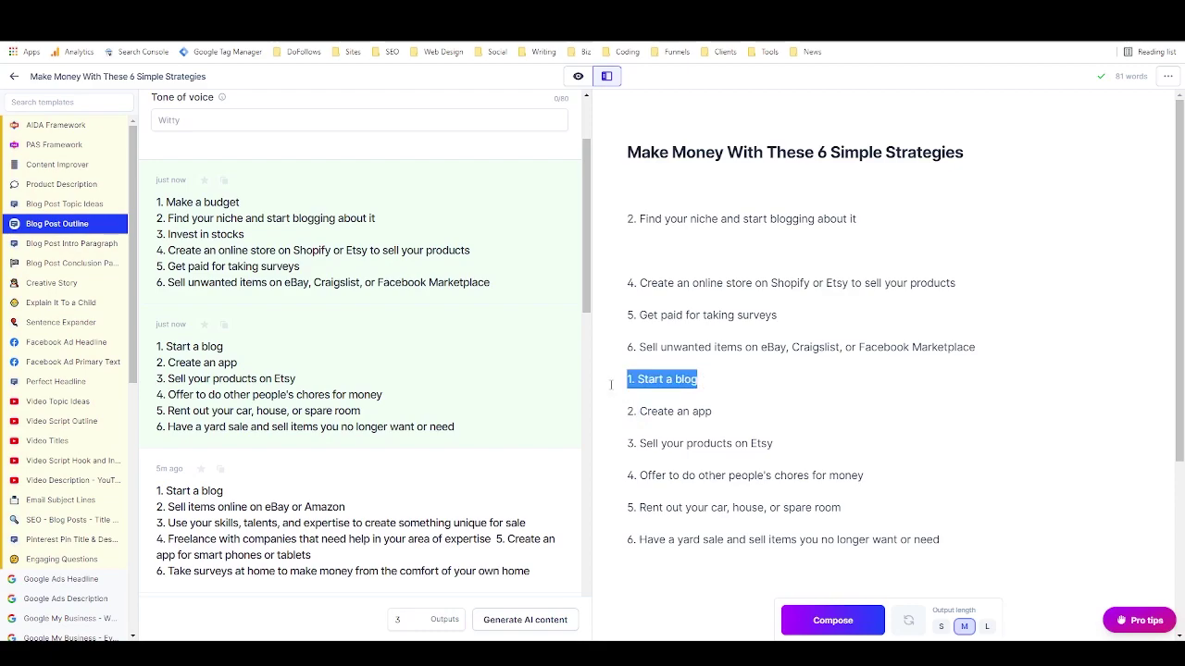
key(BackSpace)
key(BackSpace)
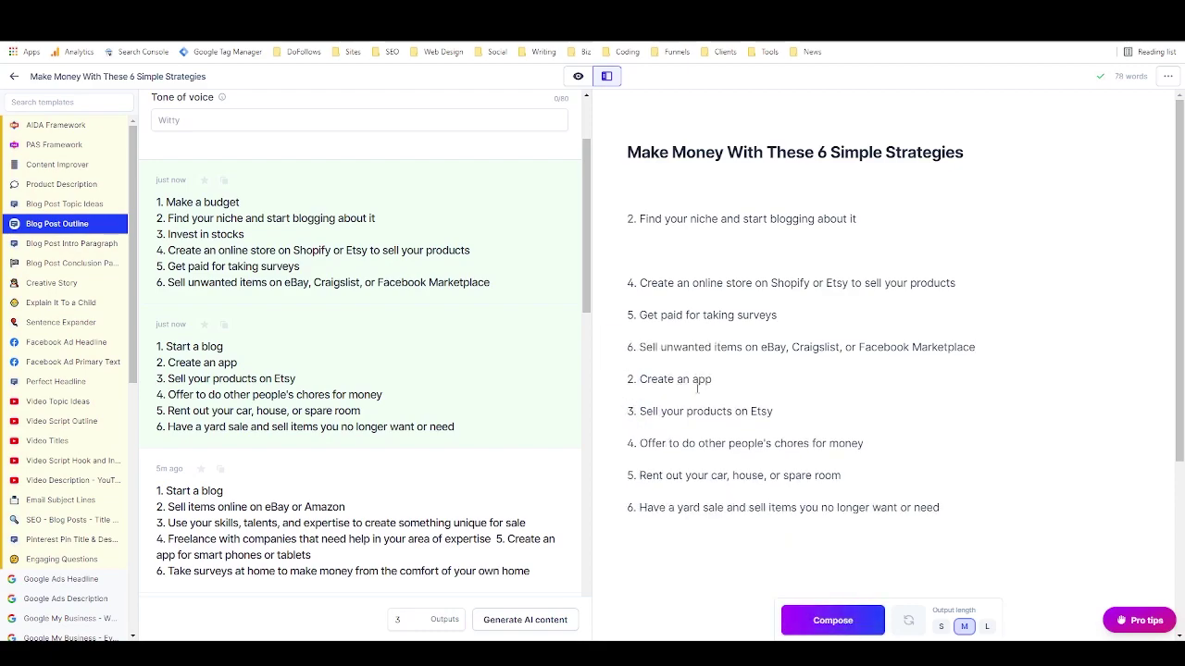
triple_click(759, 411)
key(BackSpace)
key(BackSpace)
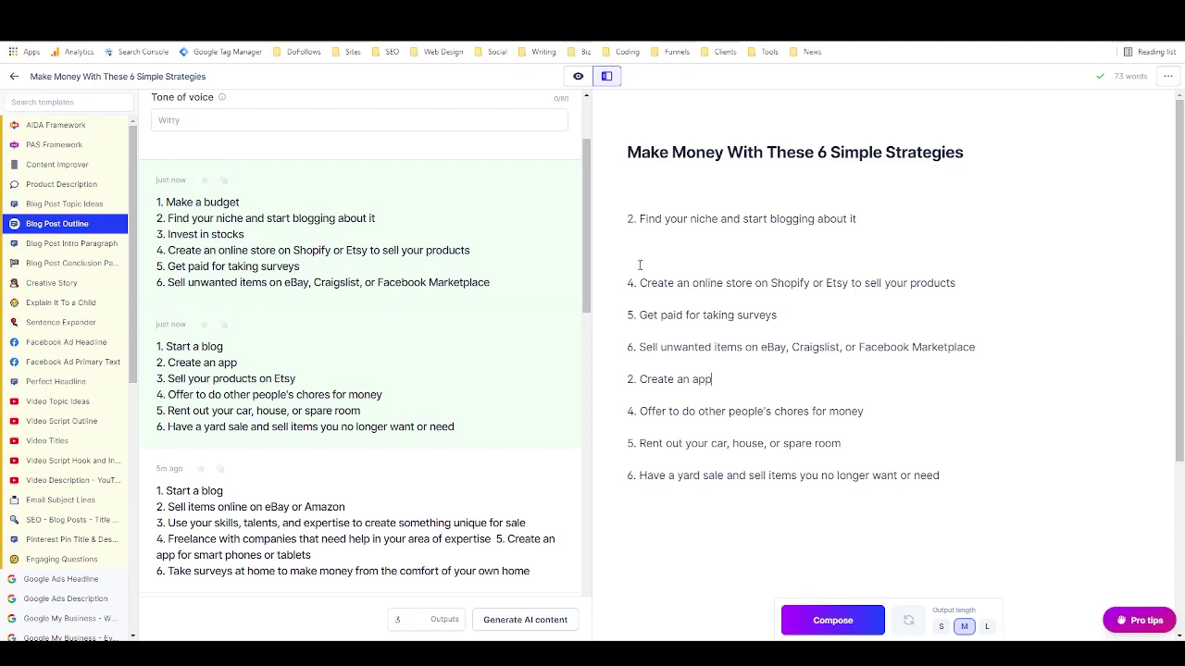
key(BackSpace)
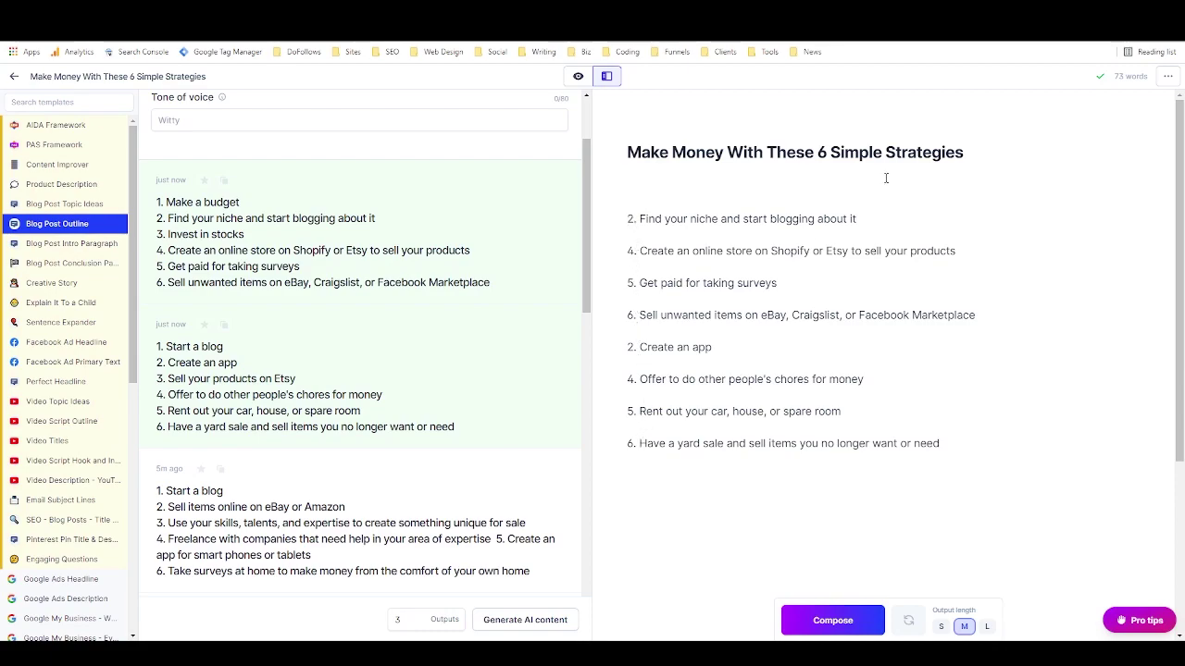
Change the number in the headline to 8 and remove the blank line beneath it.
double_click(822, 152)
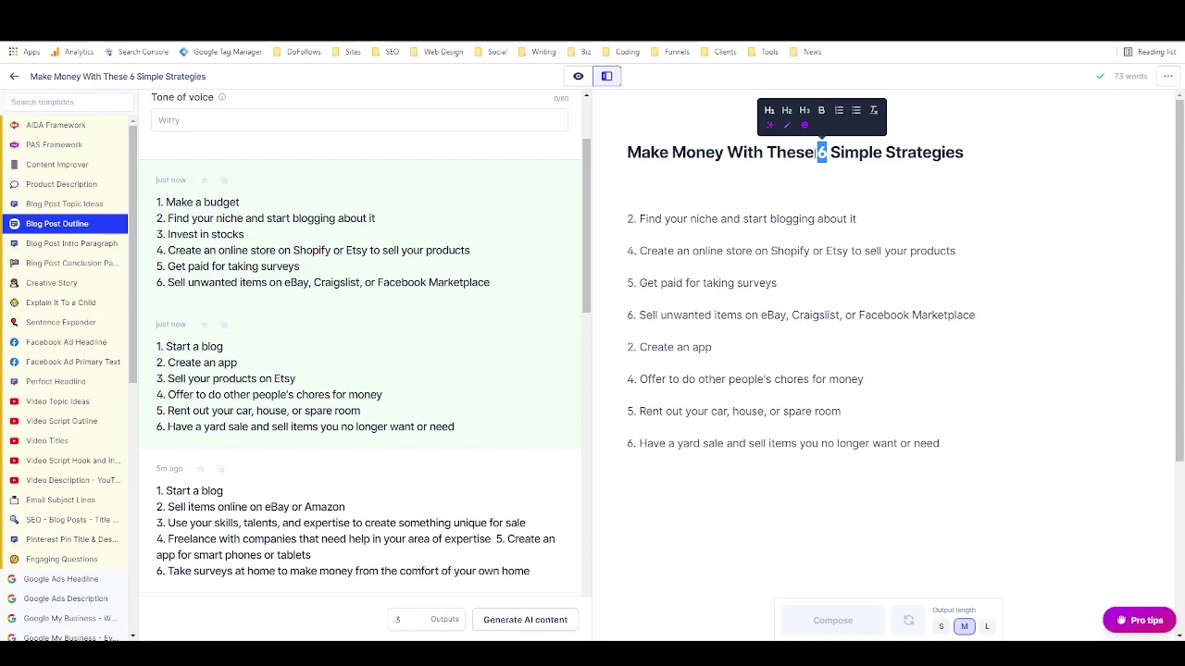
text(8)
key(BackSpace)
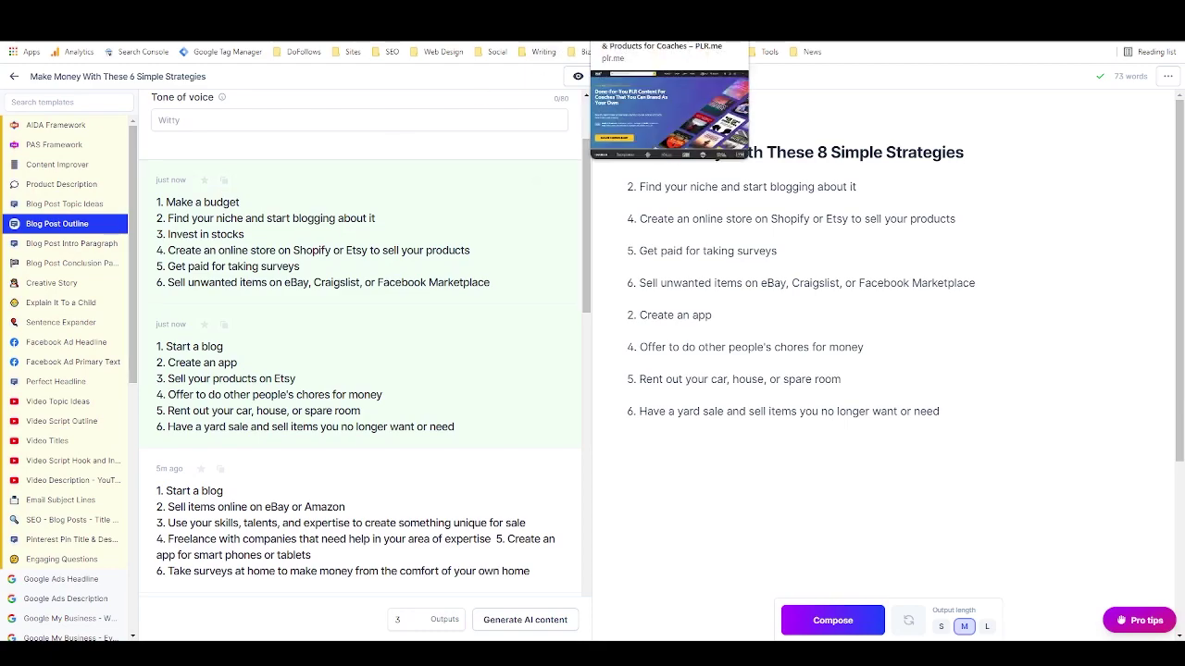
Look at the PLR.me home page and return to the document editor.
click(659, 28)
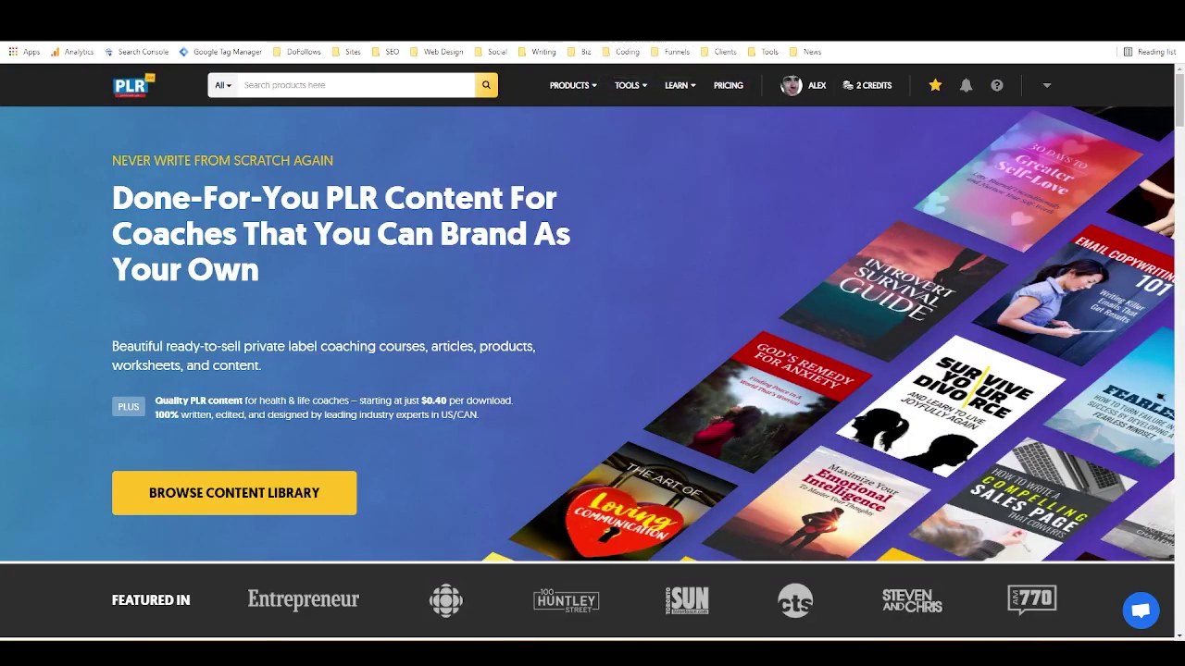
click(217, 27)
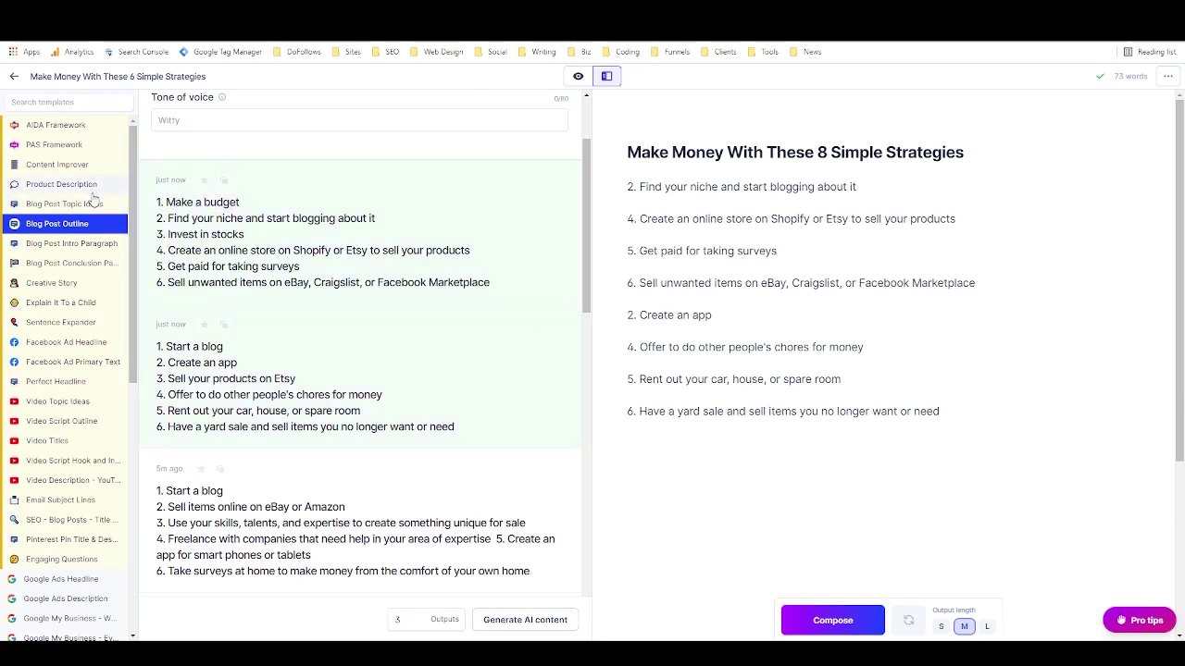
Generate Perfect Headline ideas with "Make Money With These 8 Simple Strategies" as the product description.
click(56, 382)
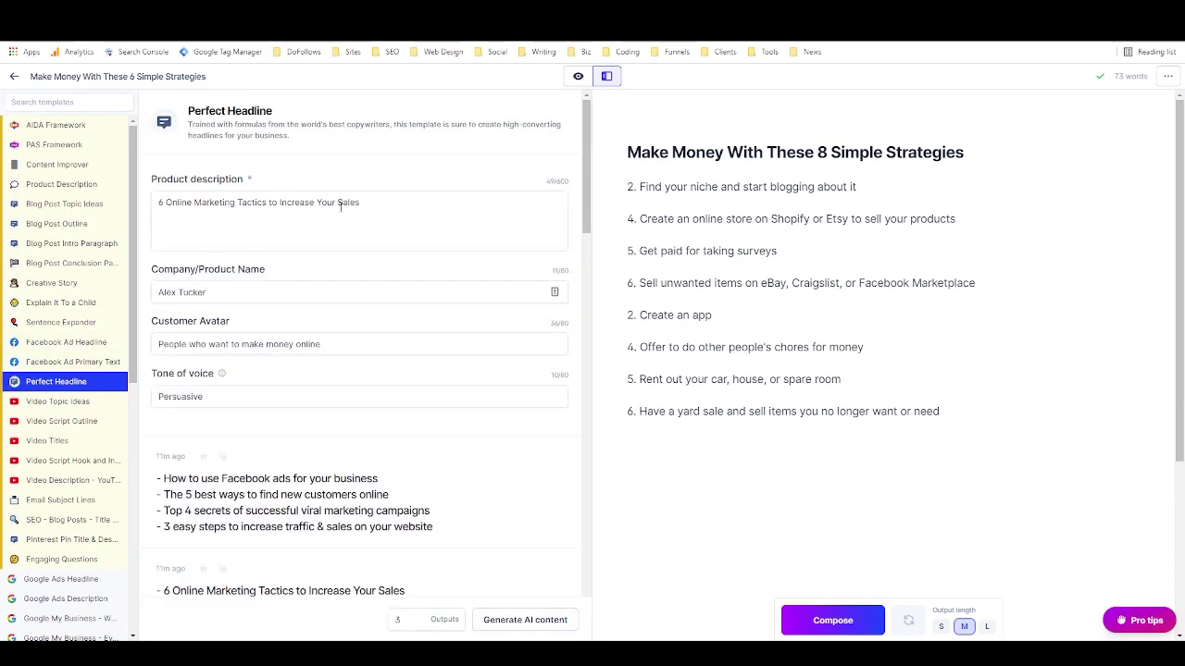
triple_click(682, 156)
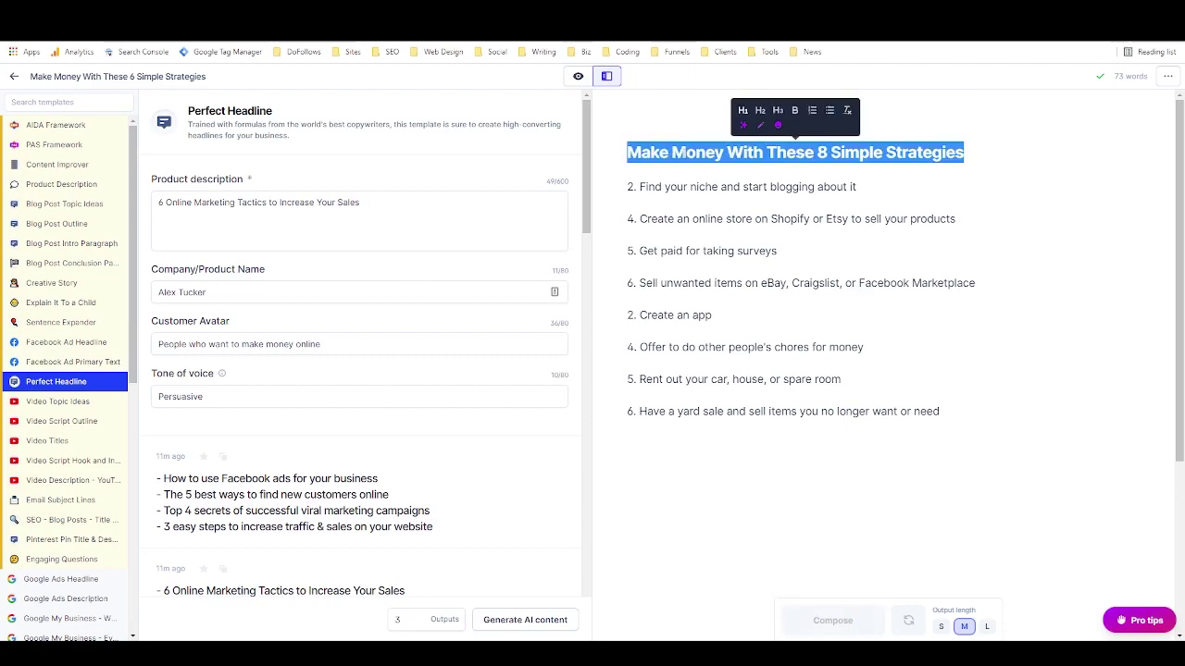
triple_click(370, 206)
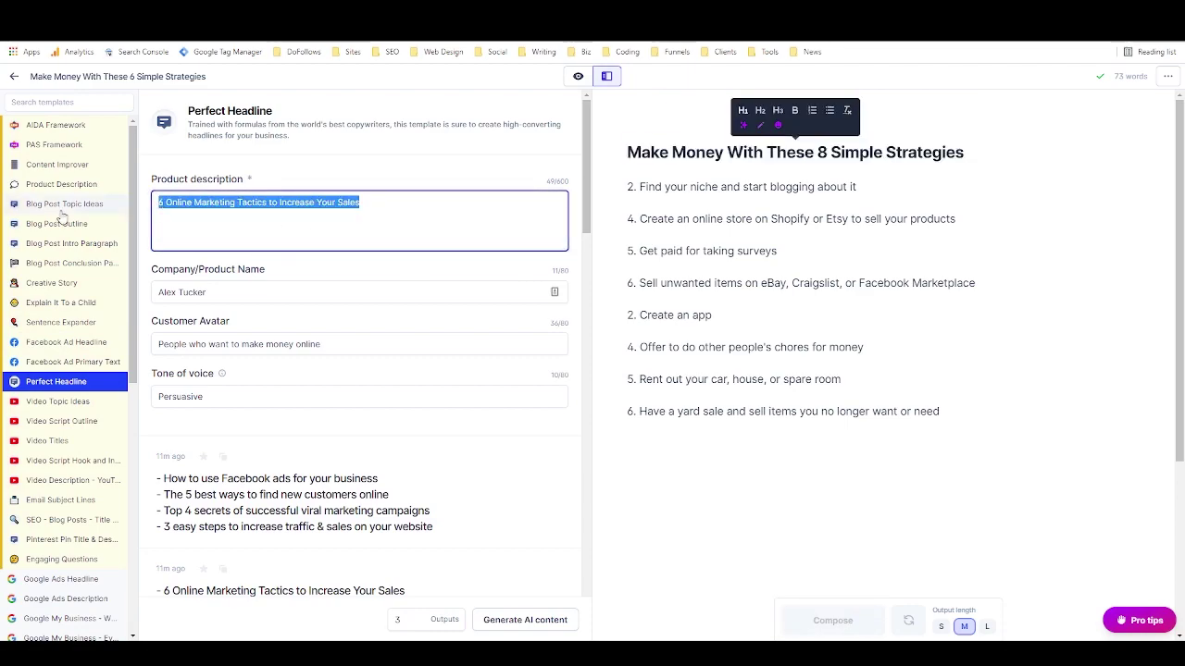
key(ctrl+v)
key(BackSpace)
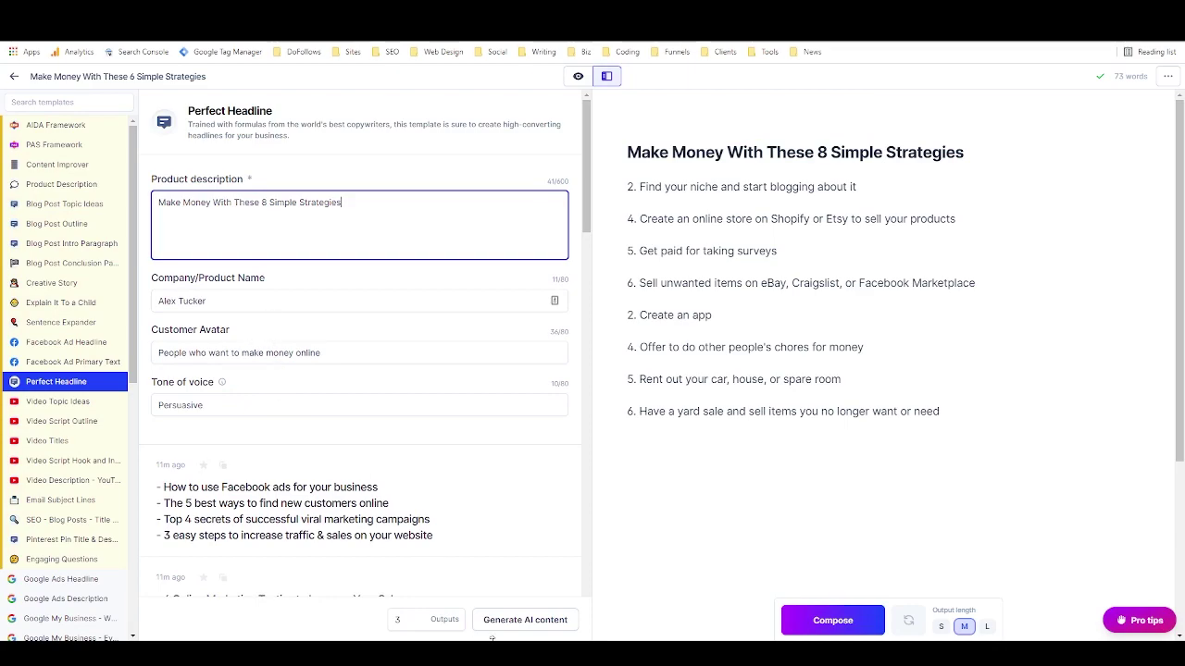
click(518, 620)
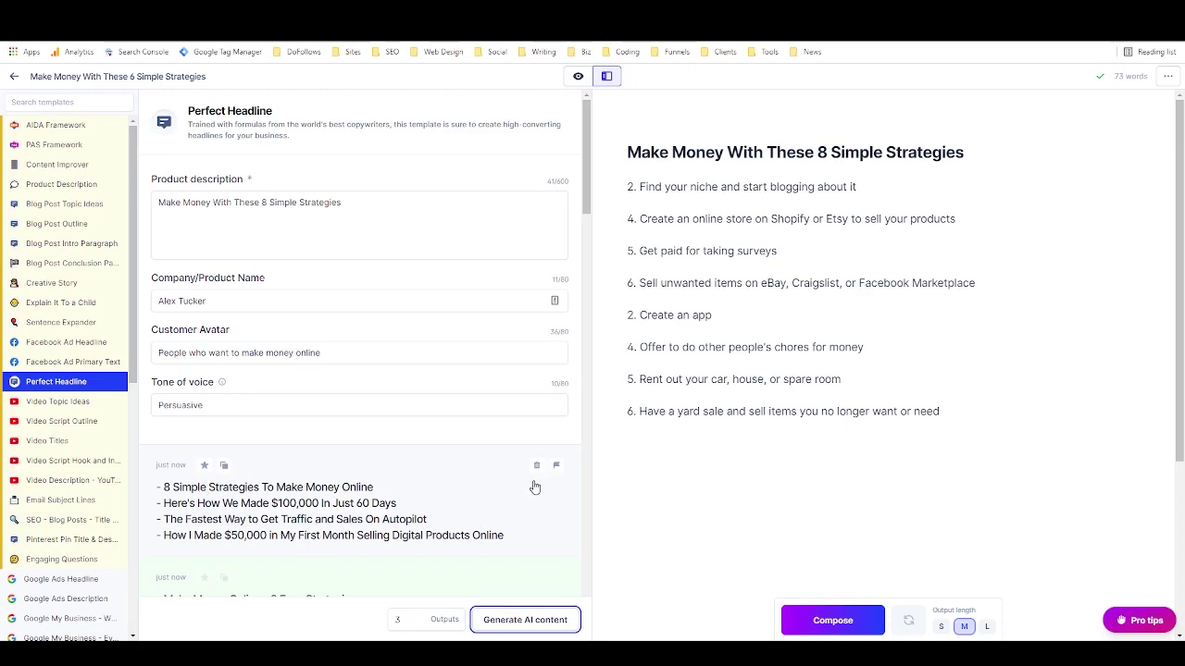
Copy the headline "The Fastest Way to Get Traffic and Sales On Autopilot" and generate Blog Post Outline results for that topic.
click(309, 524)
drag(399, 205, 658, 205)
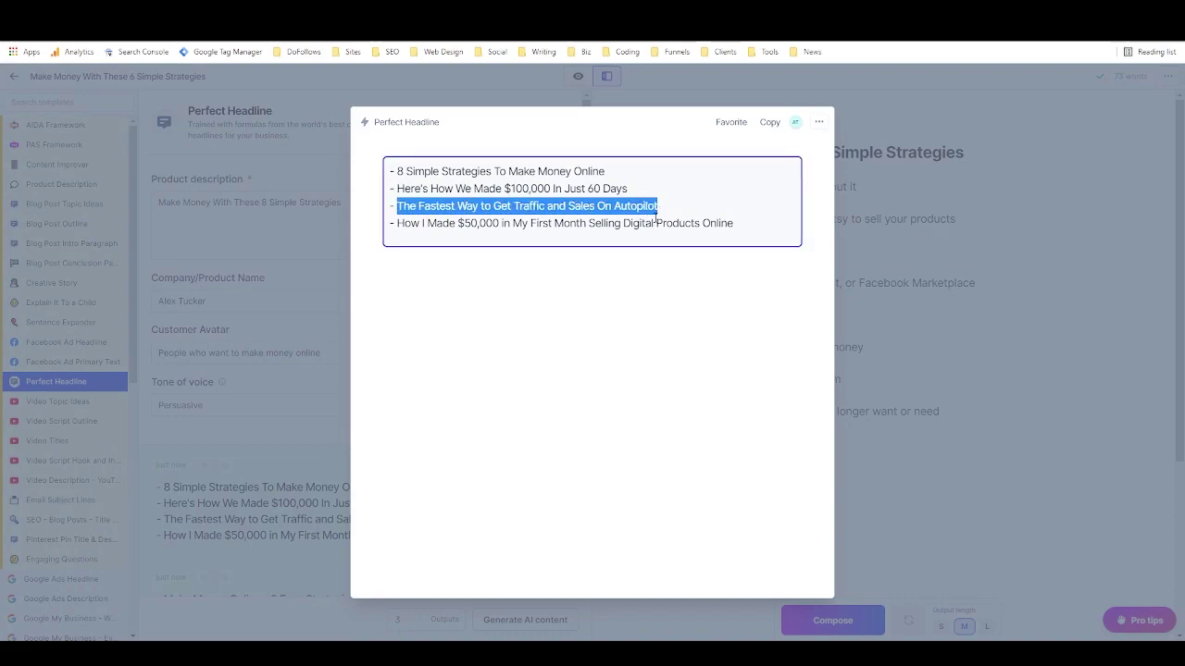
click(913, 329)
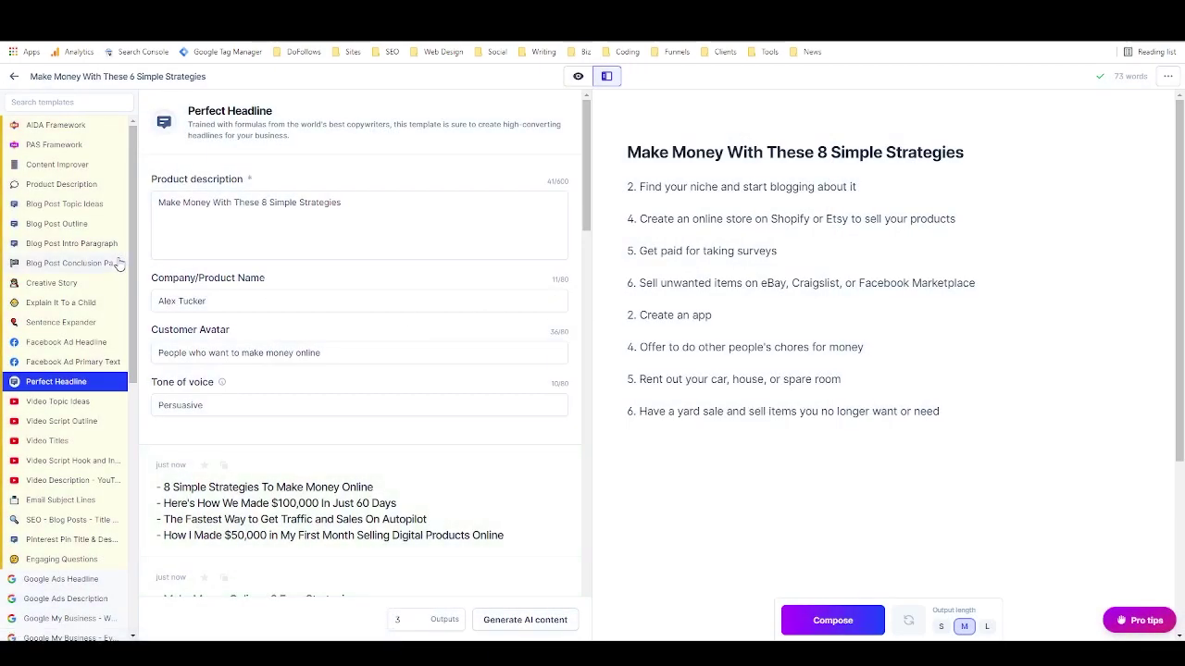
click(70, 231)
drag(389, 192, 150, 192)
key(ctrl+v)
click(492, 626)
Add "The Fastest Way to Get Traffic and Sales On Autopilot" below the last list item and format it as a heading.
click(977, 424)
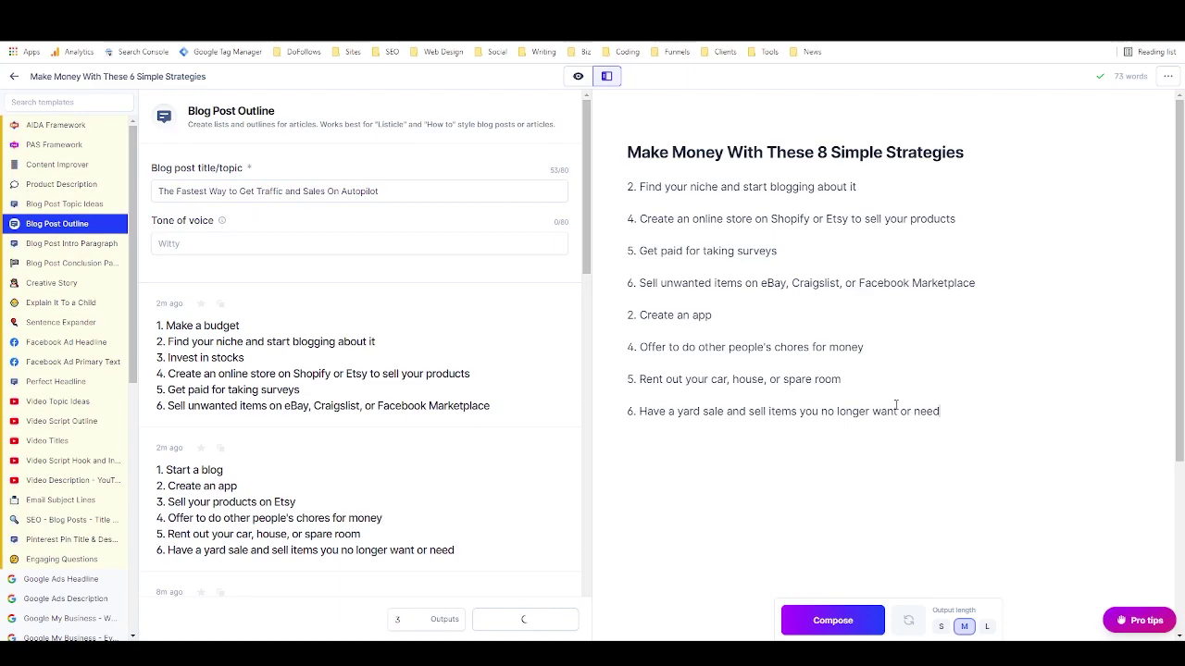
key(Return)
key(ctrl+v)
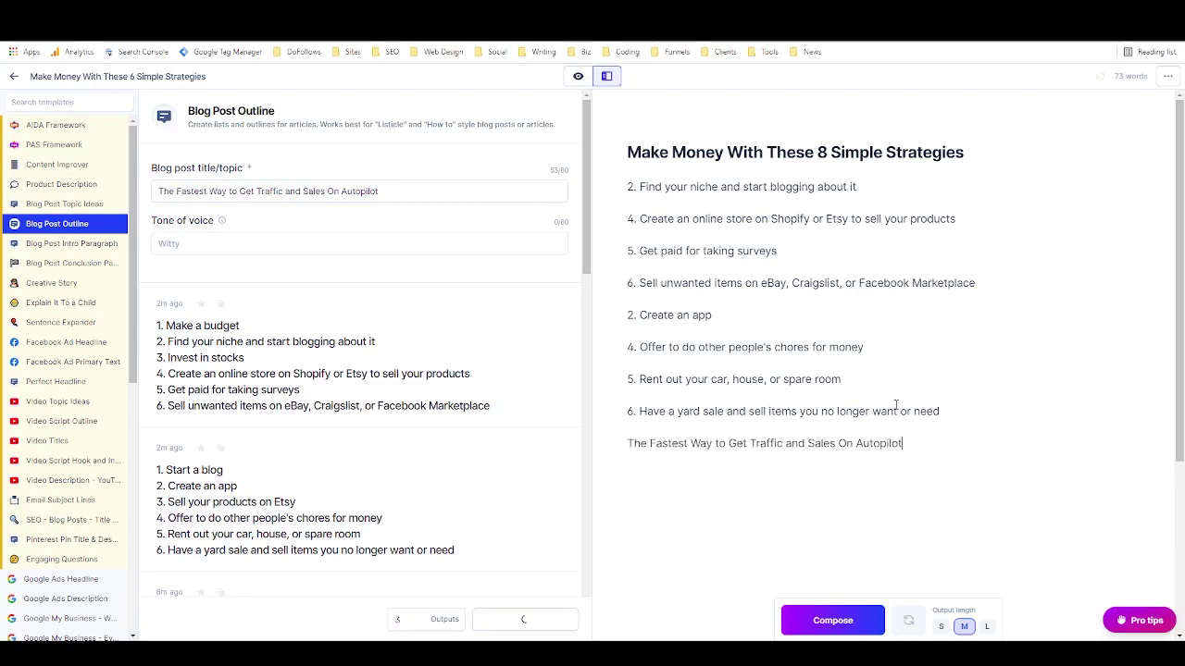
drag(902, 445, 627, 445)
click(711, 404)
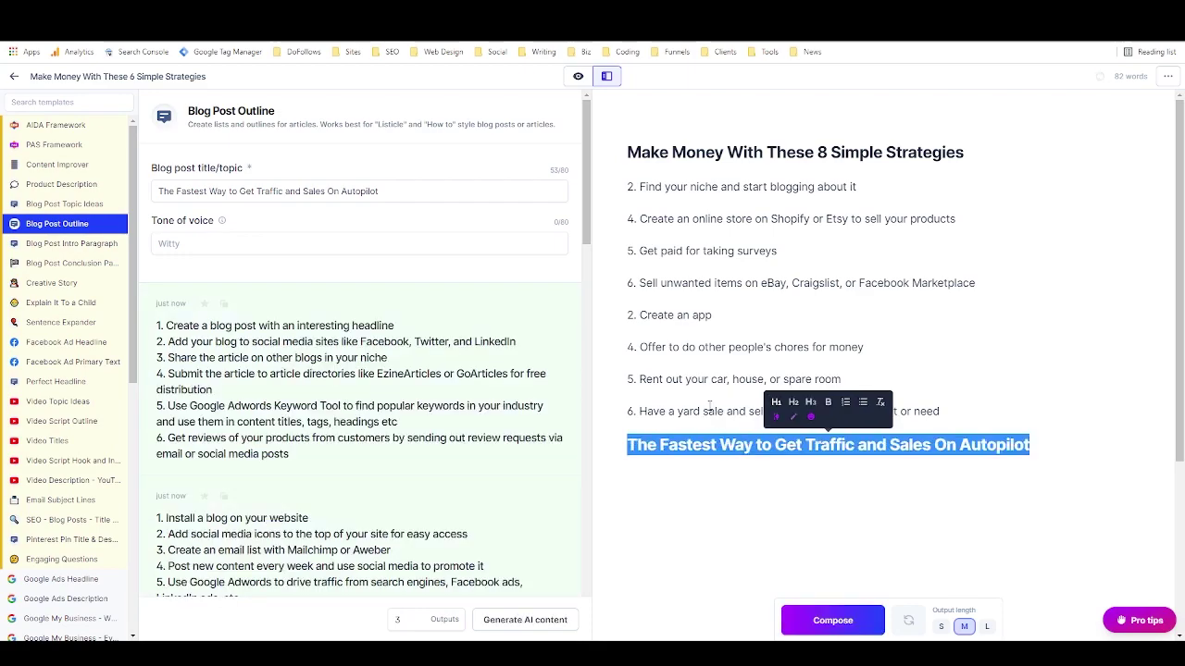
Paste the generated outline starting with "Create a blog post with an interesting headline" beneath the new heading.
click(1032, 441)
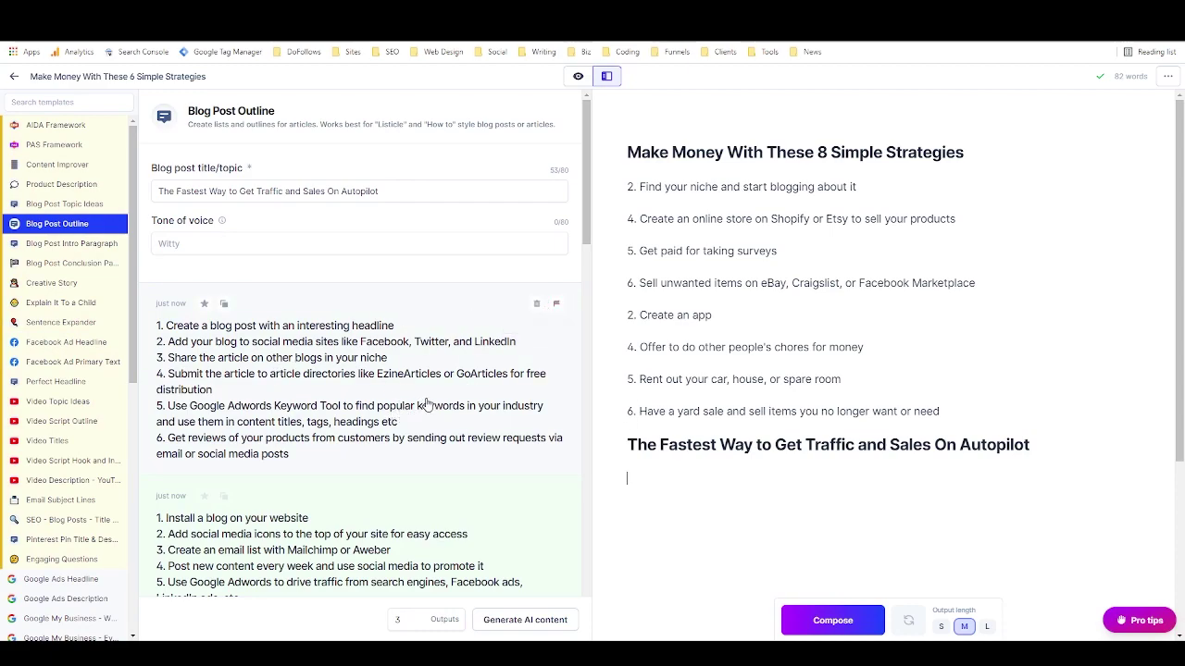
click(223, 305)
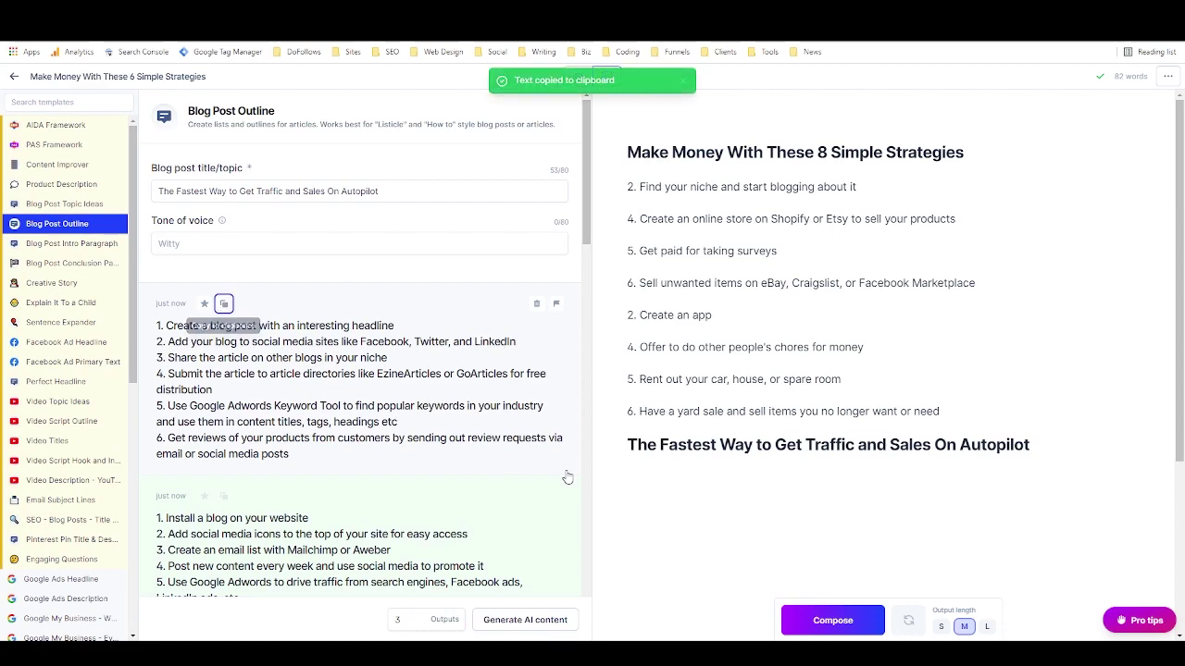
key(ctrl+v)
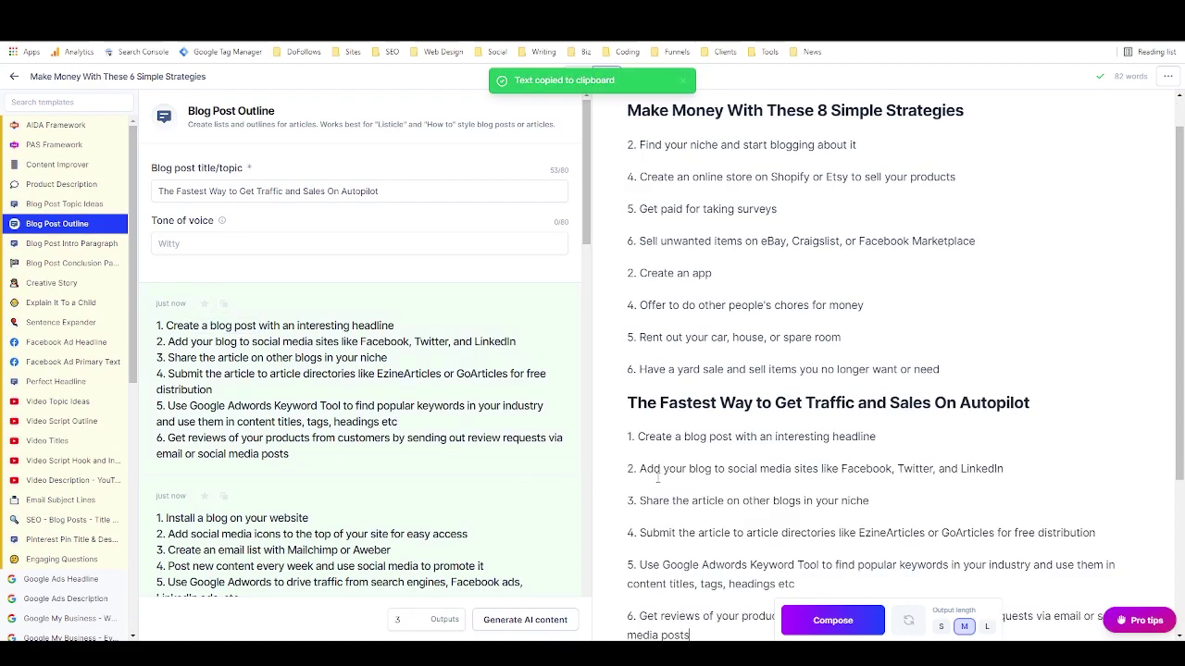
Start a new line below the last item of the traffic and sales outline and look over the document.
scroll(709, 453, down, 2)
key(Return)
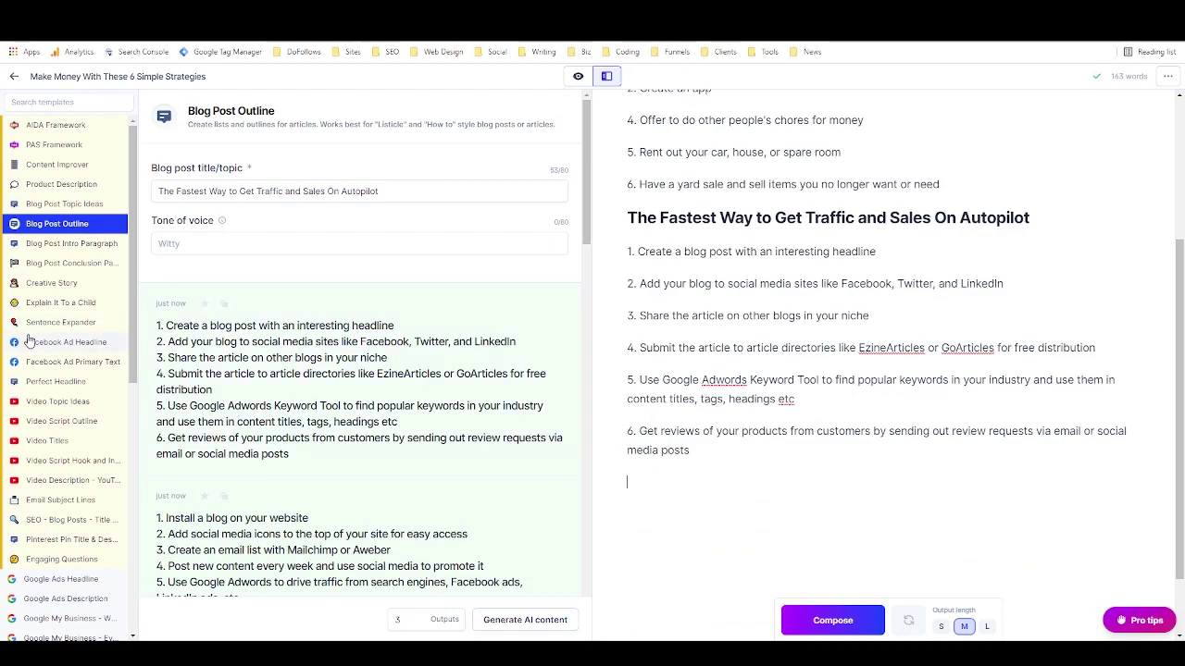
scroll(722, 353, up, 2)
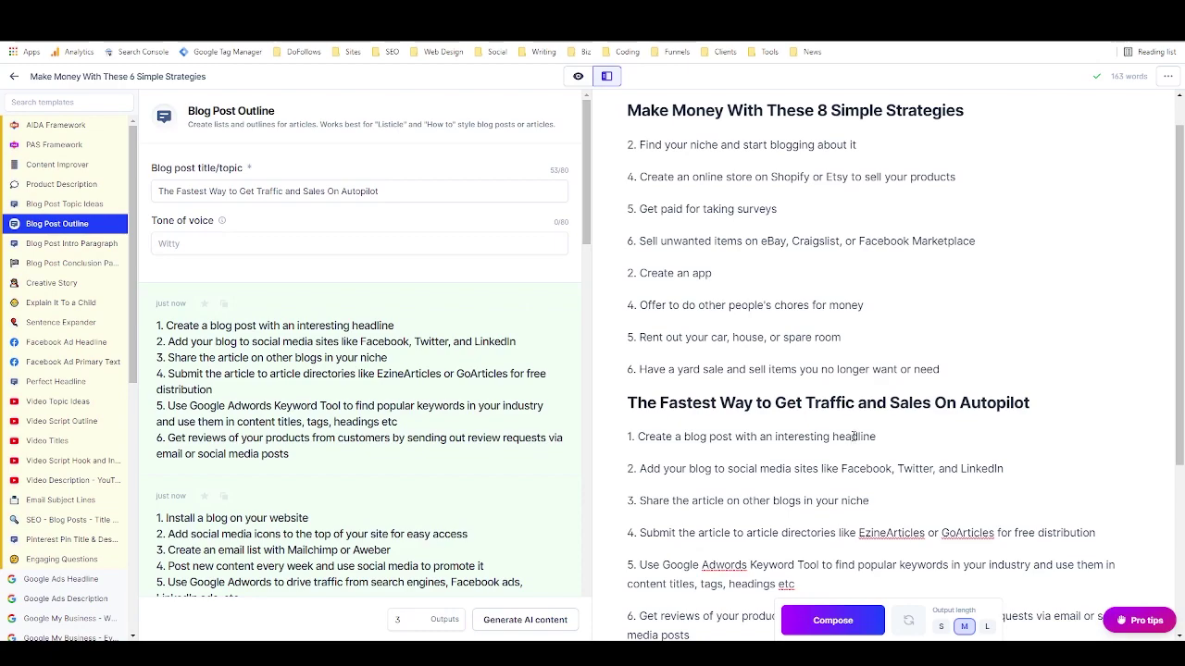
scroll(854, 436, down, 3)
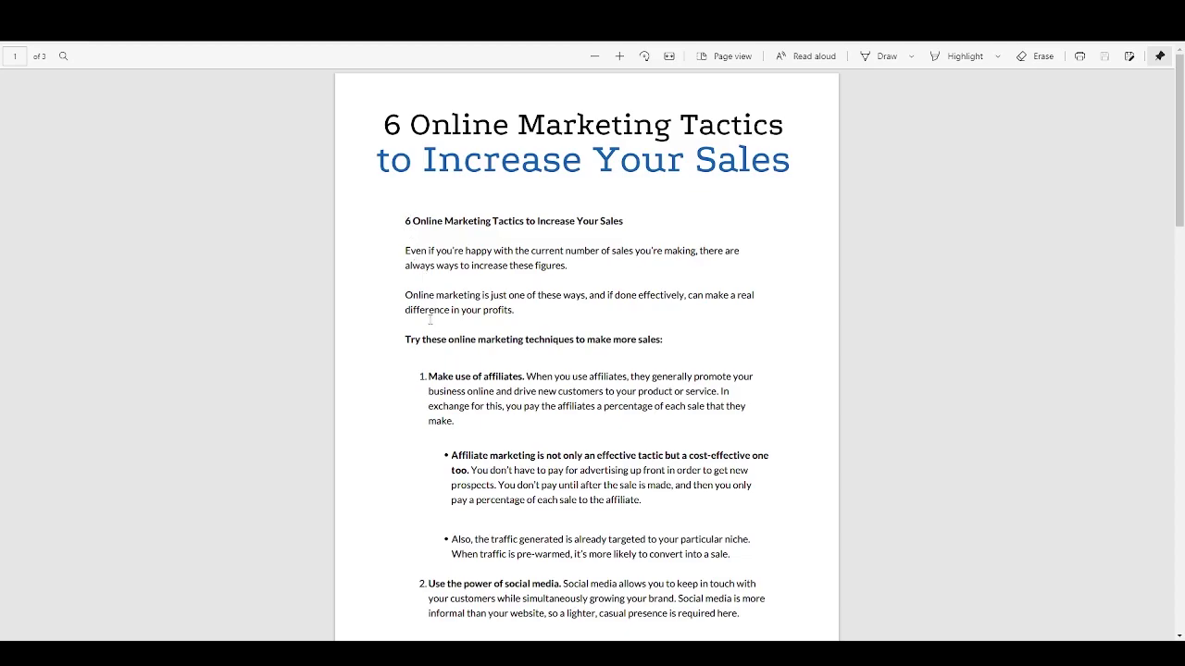
In the PLR article PDF, look through the six marketing tactics and copy the "Create a YouTube channel" subheading.
scroll(439, 361, down, 8)
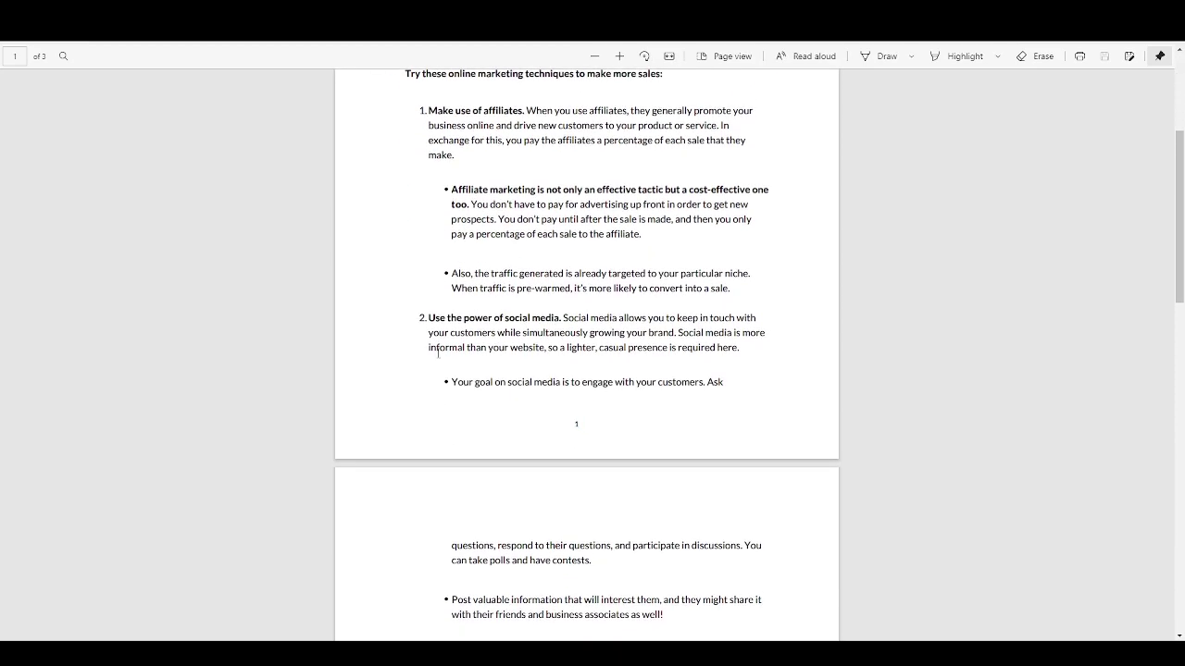
scroll(441, 348, up, 8)
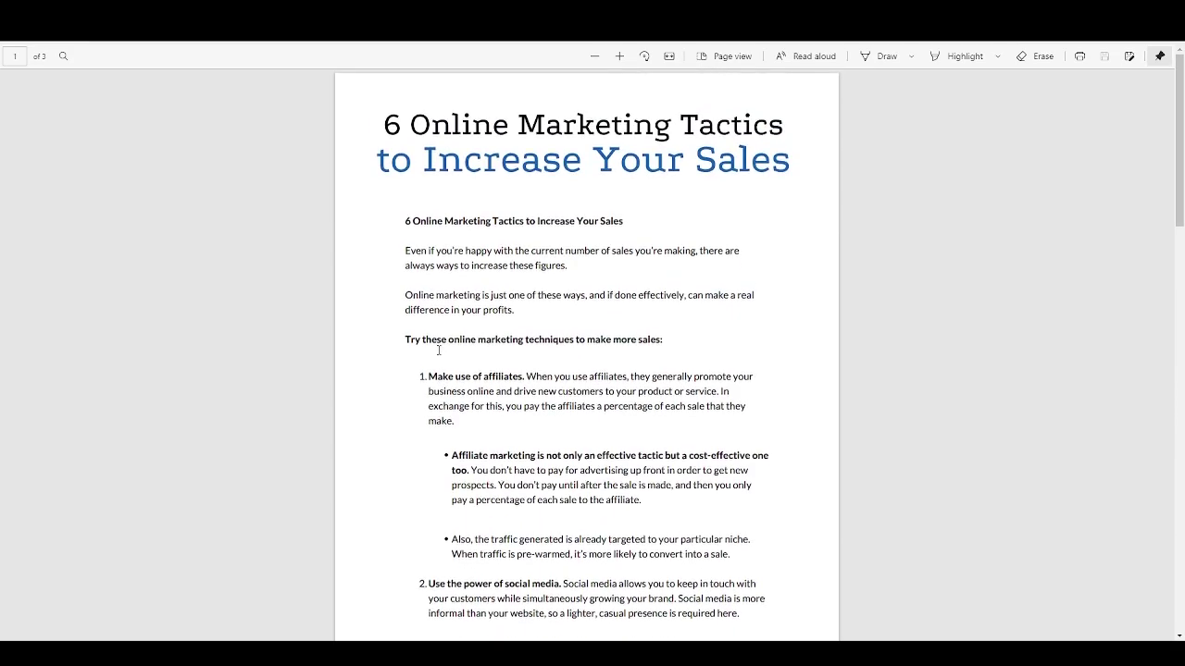
scroll(426, 293, down, 8)
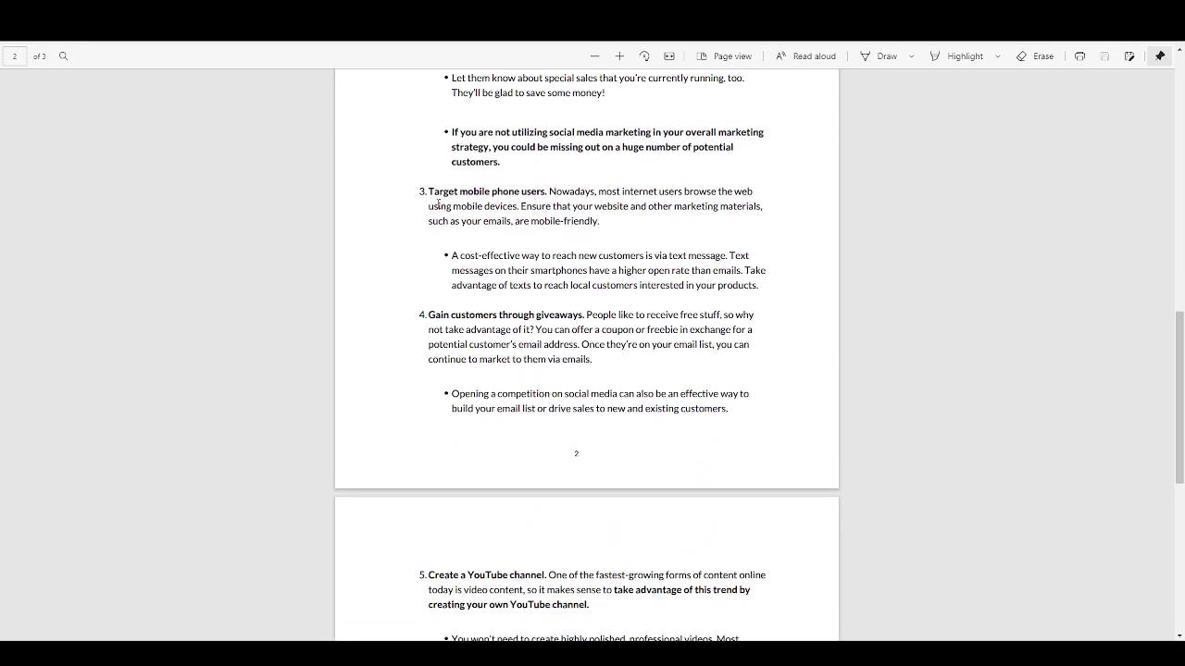
scroll(441, 212, down, 5)
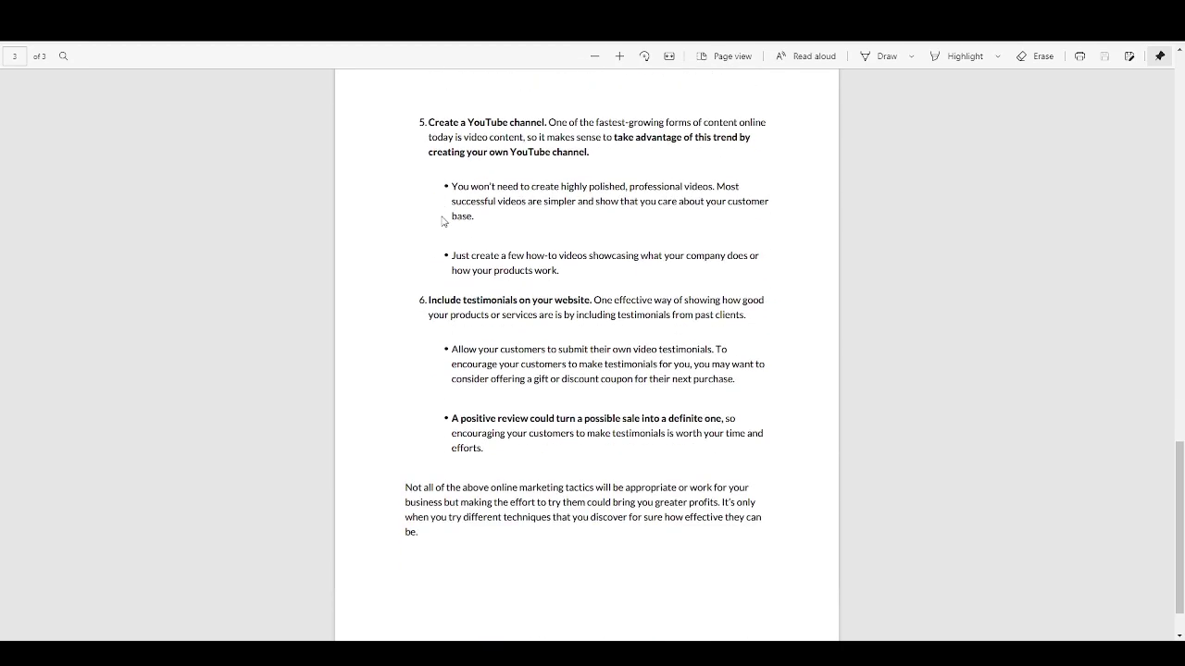
scroll(441, 222, up, 1)
drag(429, 243, 543, 243)
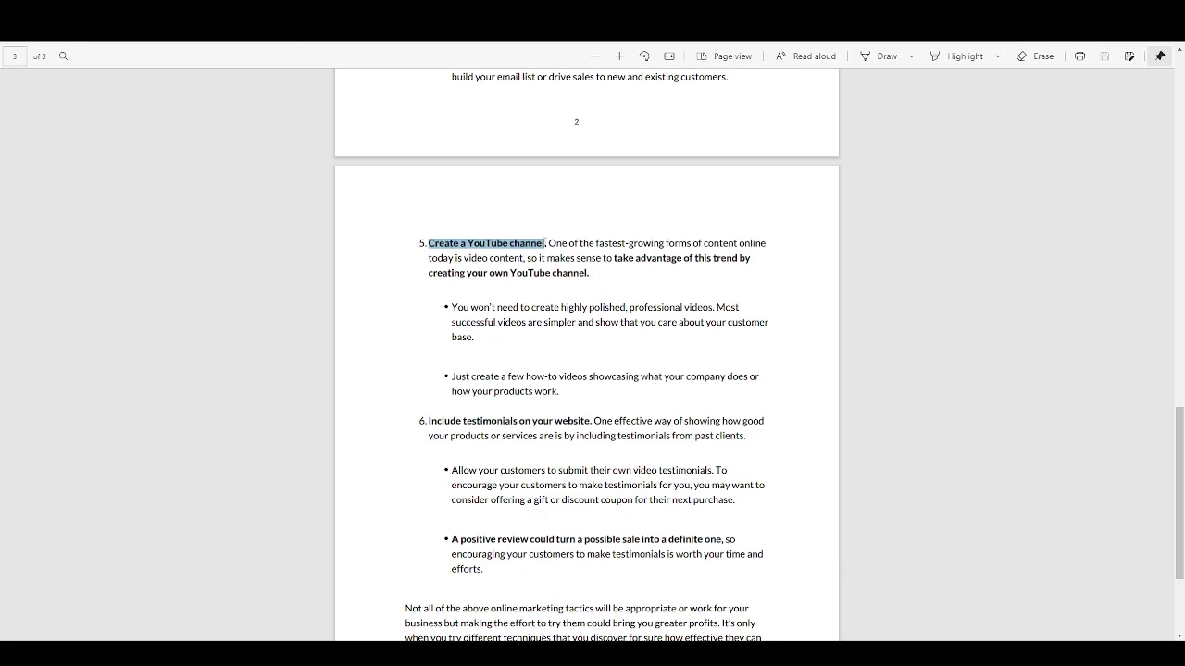
click(546, 260)
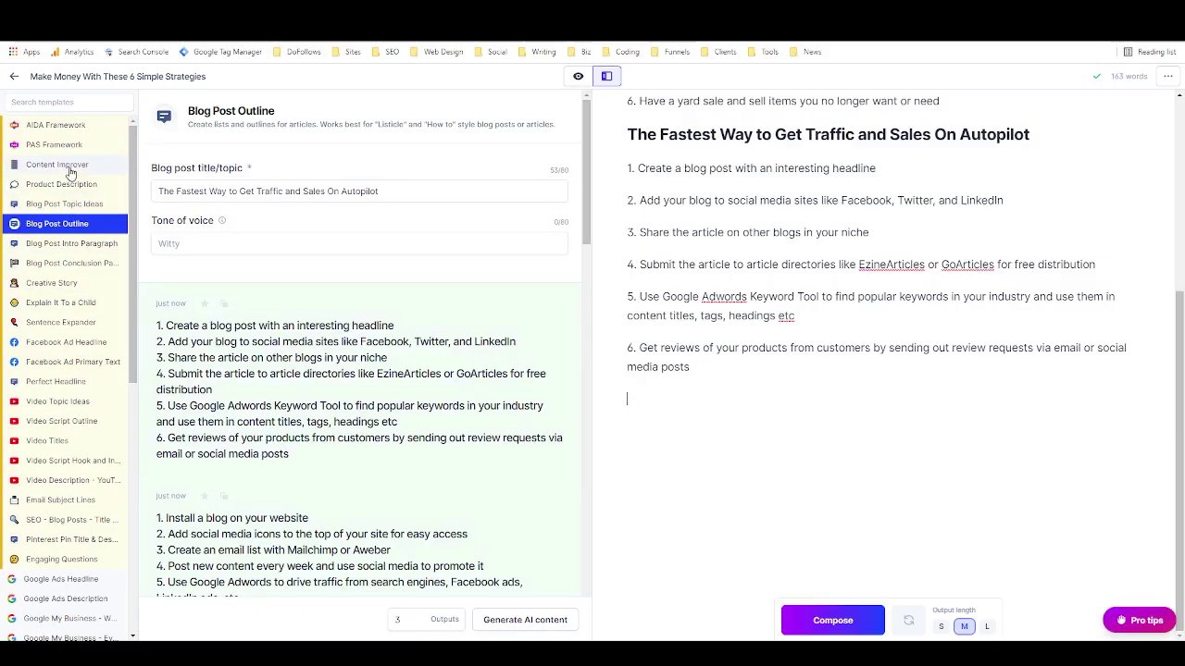
Back in the AI writing assistant, open the Perfect Headline template and replace its product description with "Create a YouTube channel".
click(55, 381)
click(347, 206)
key(ctrl+a)
key(ctrl+v)
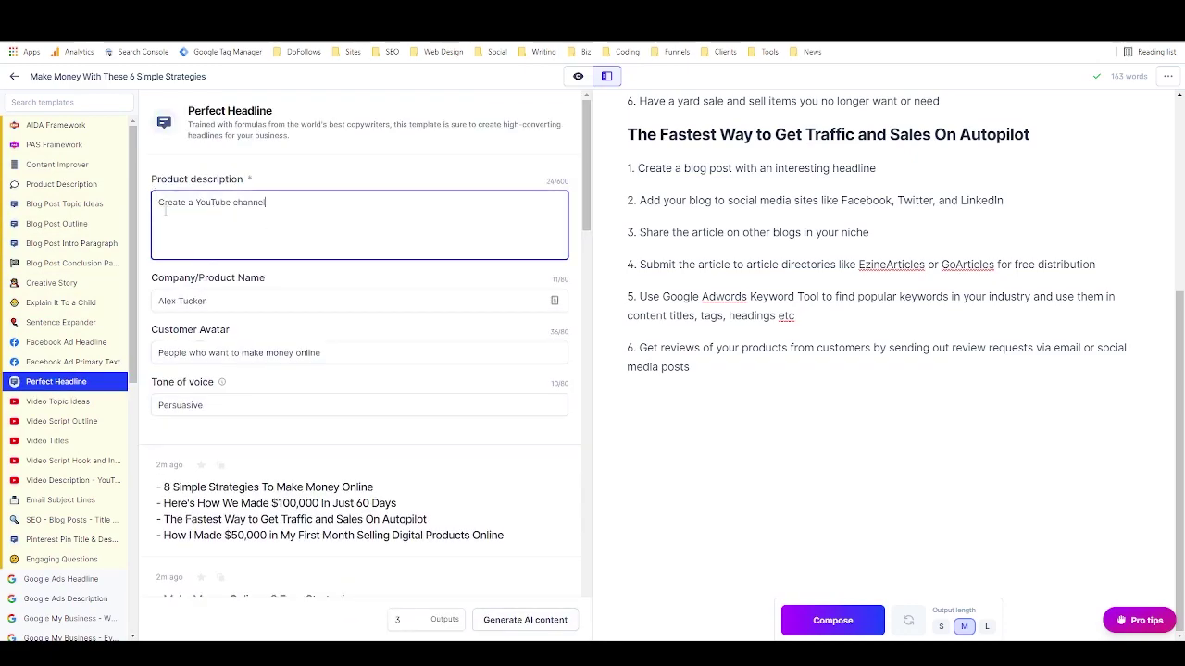
Replace the product description with the full opening paragraph of the PDF's "Create a YouTube channel" section and generate Perfect Headline ideas.
key(alt+Tab)
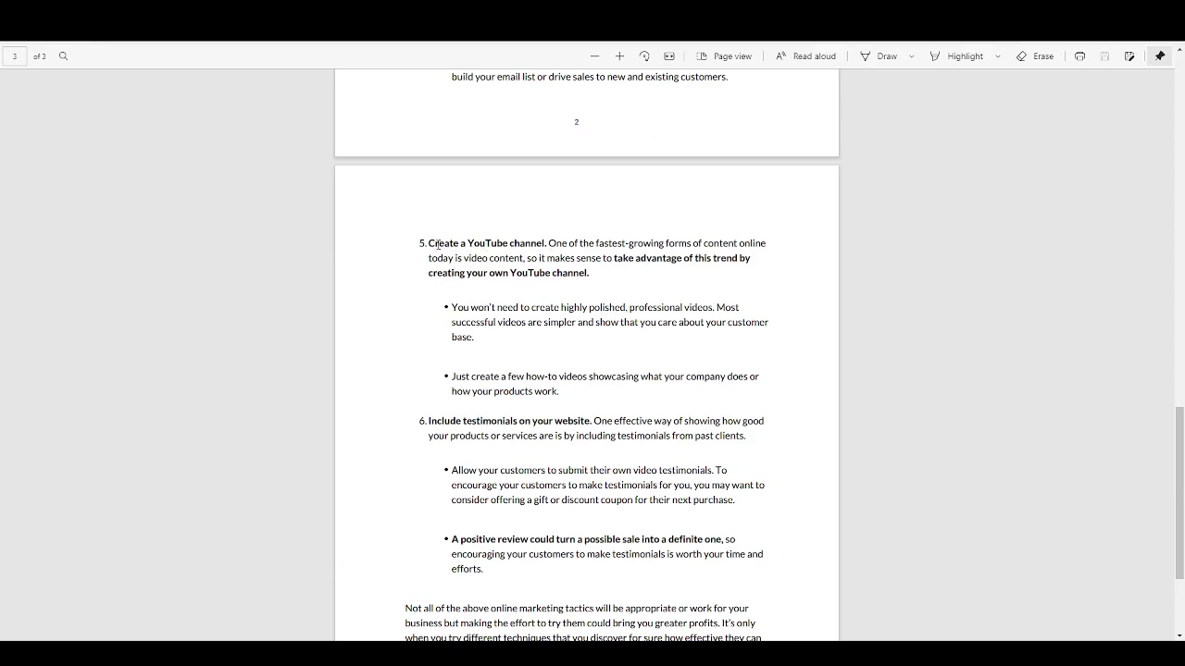
drag(430, 242, 619, 273)
click(620, 280)
key(alt+Tab)
click(343, 246)
drag(267, 201, 156, 193)
key(ctrl+v)
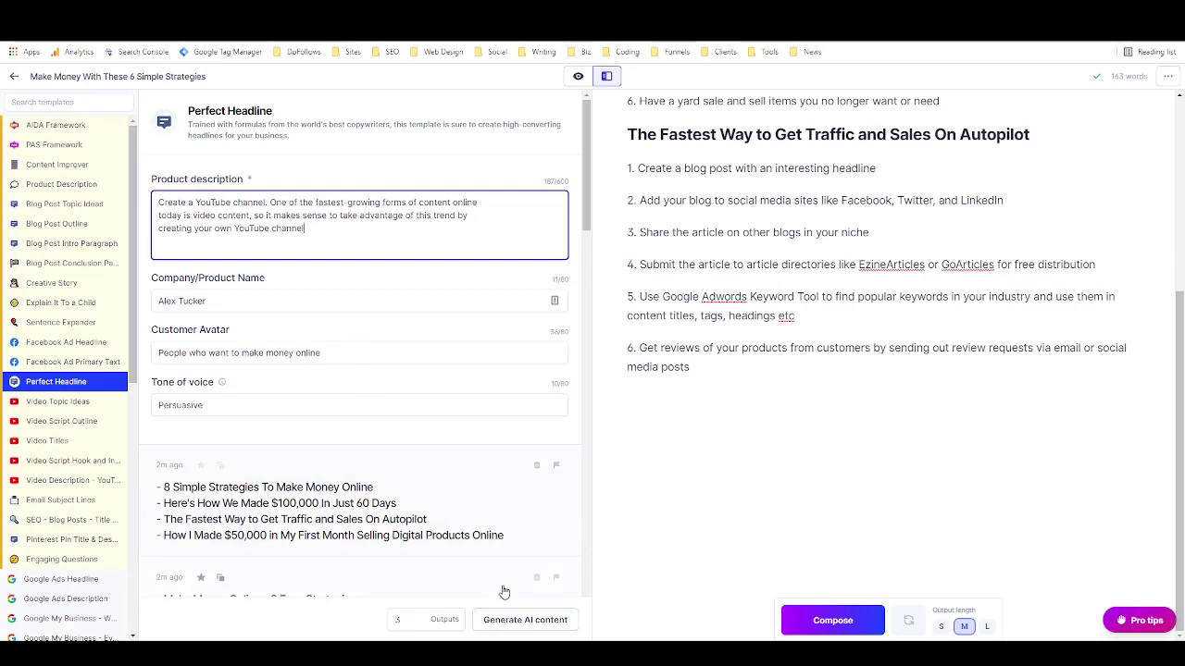
click(508, 619)
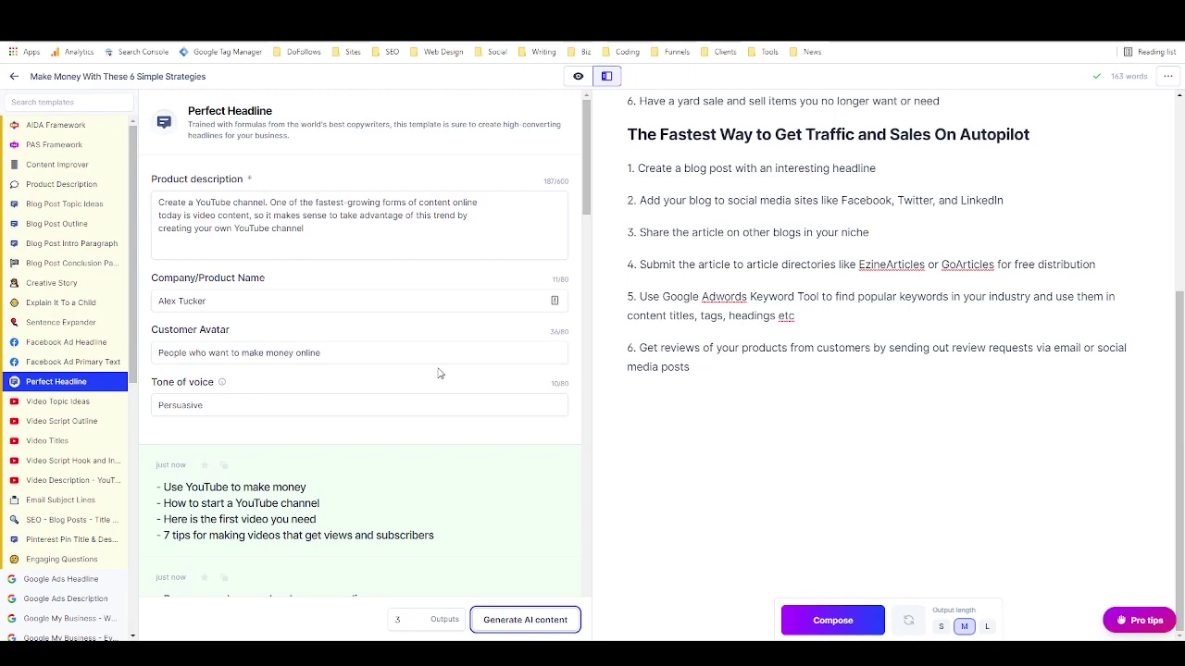
Copy the headline "How to create a YouTube channel that makes you money" from the generated results.
scroll(360, 437, down, 3)
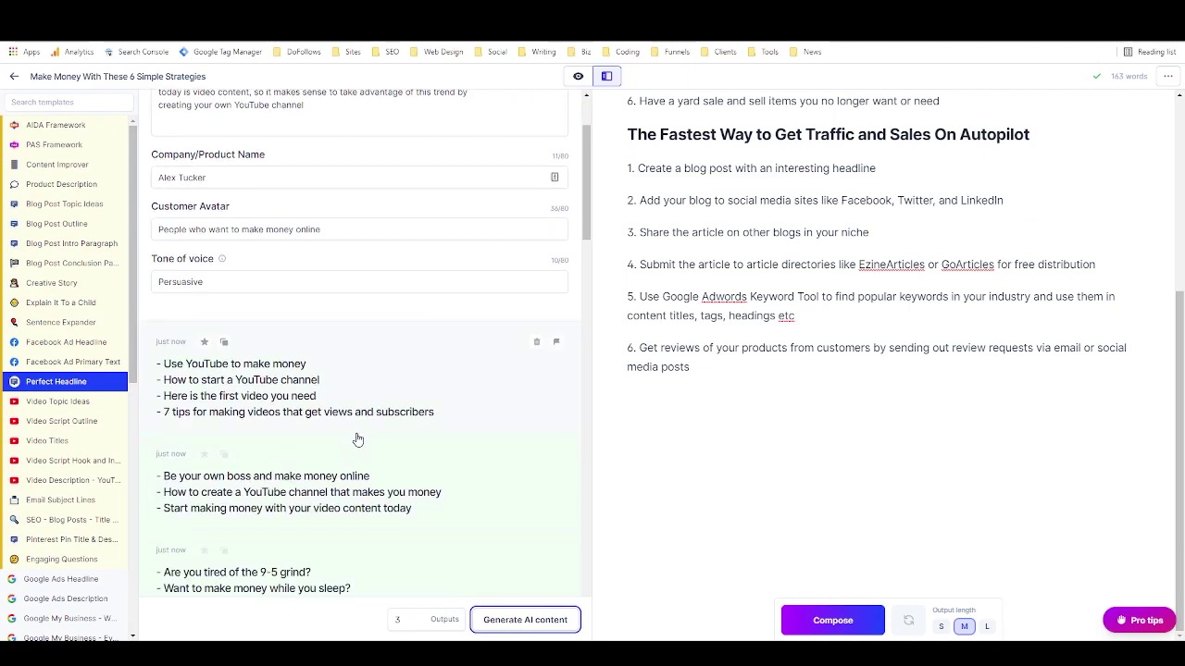
click(398, 486)
drag(396, 189, 667, 191)
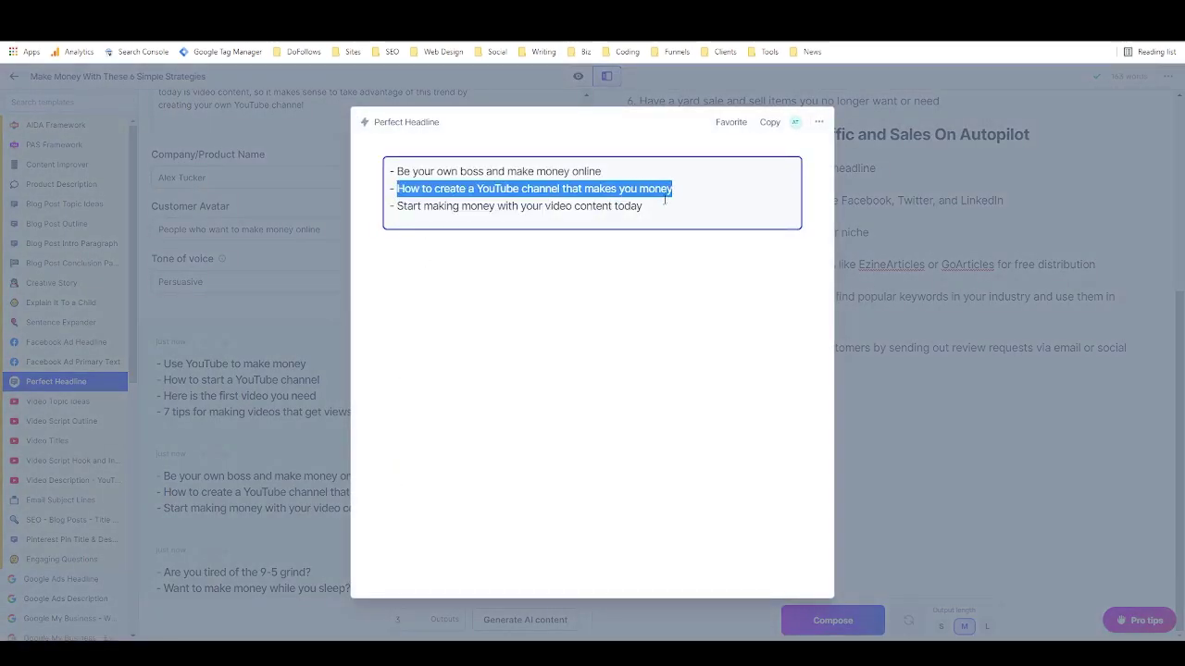
click(864, 291)
Generate Blog Post Outline results for the topic "How to create a YouTube channel that makes you money".
click(61, 226)
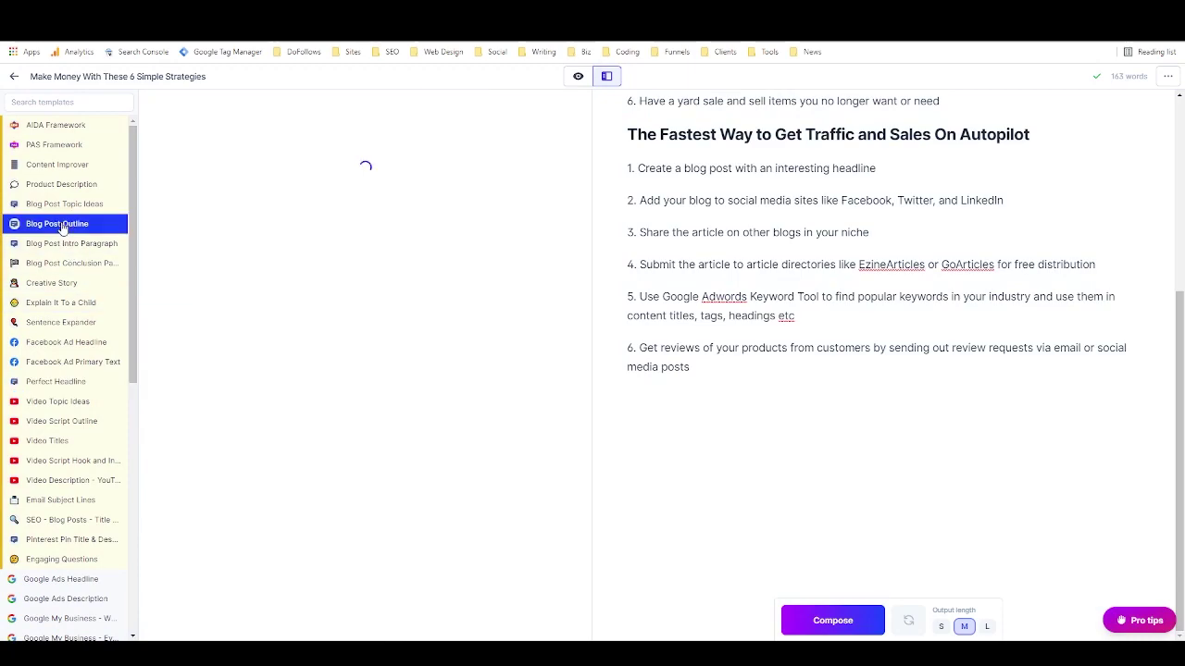
drag(384, 191, 128, 176)
key(ctrl+v)
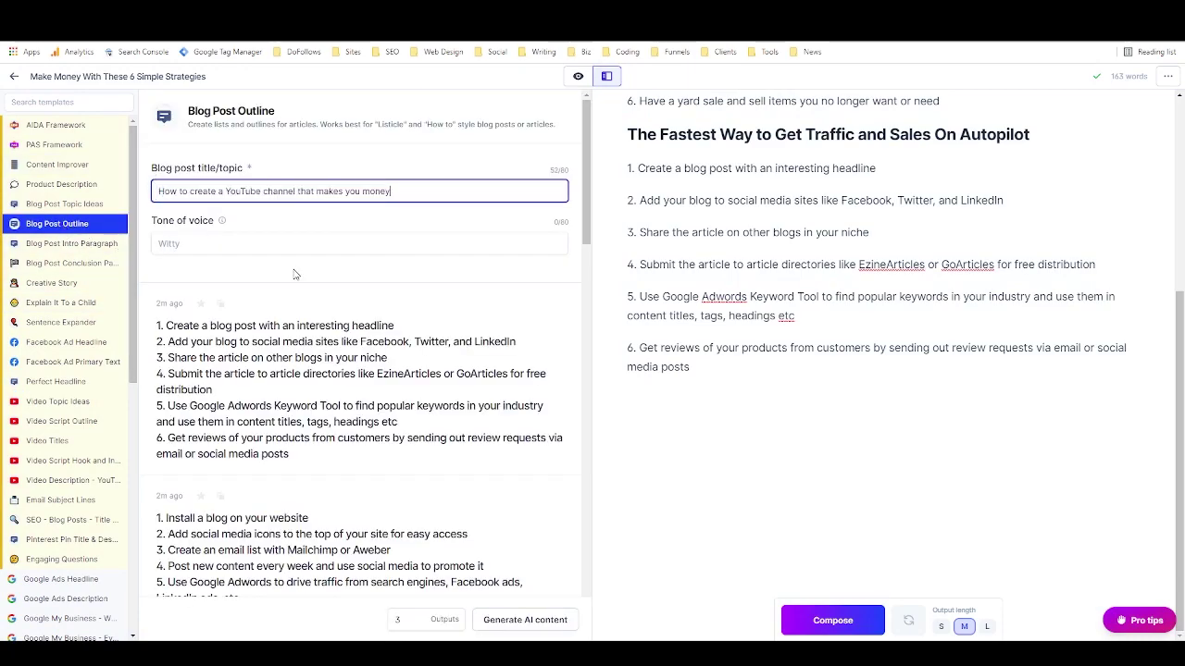
click(525, 620)
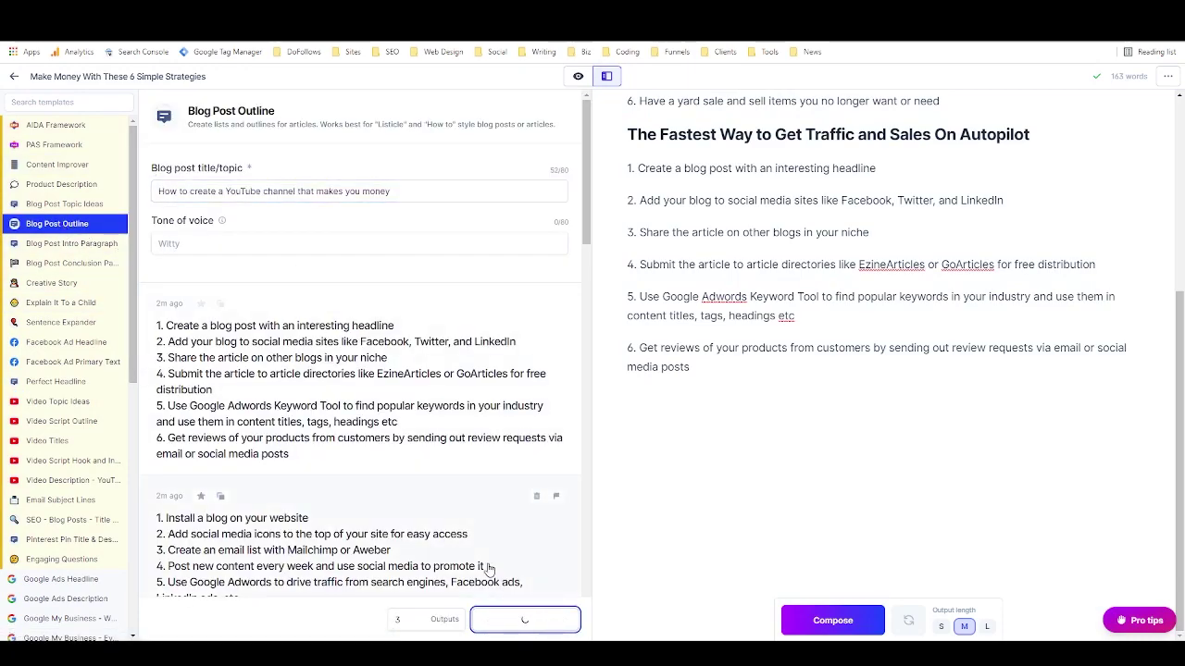
Add "How to create a YouTube channel that makes you money" at the end of the document and format it as a heading.
click(700, 414)
key(ctrl+v)
drag(916, 399, 627, 399)
click(718, 360)
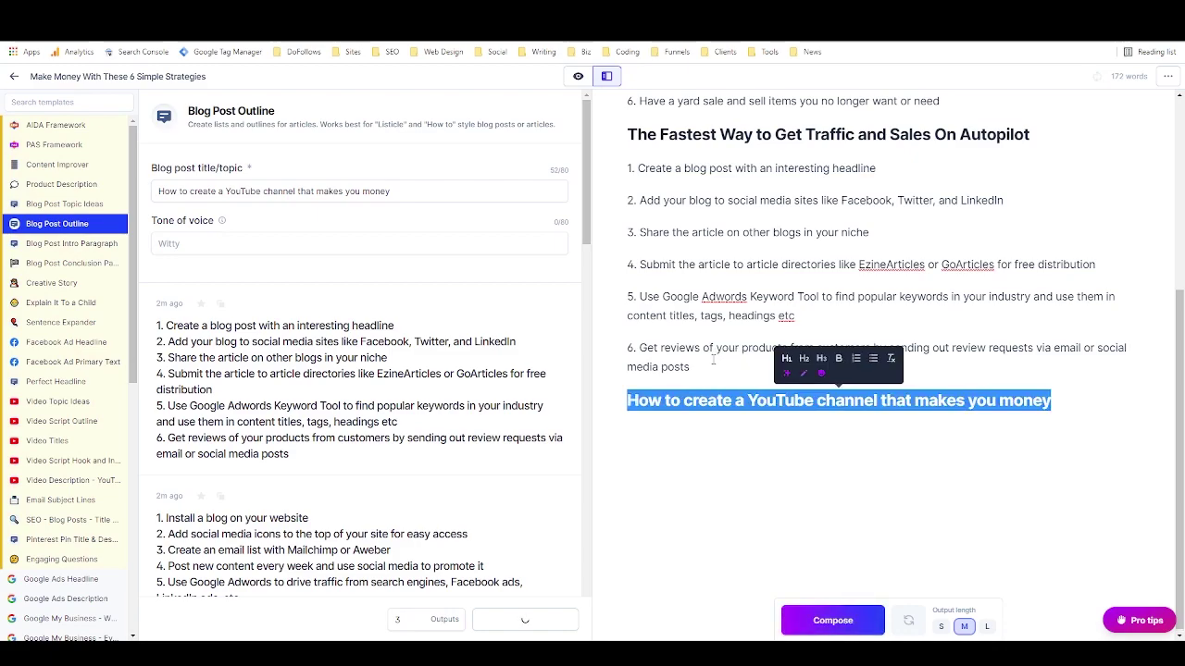
click(1081, 414)
Paste the generated outline starting with "Choose a niche for your YouTube channel" beneath the YouTube heading.
key(Return)
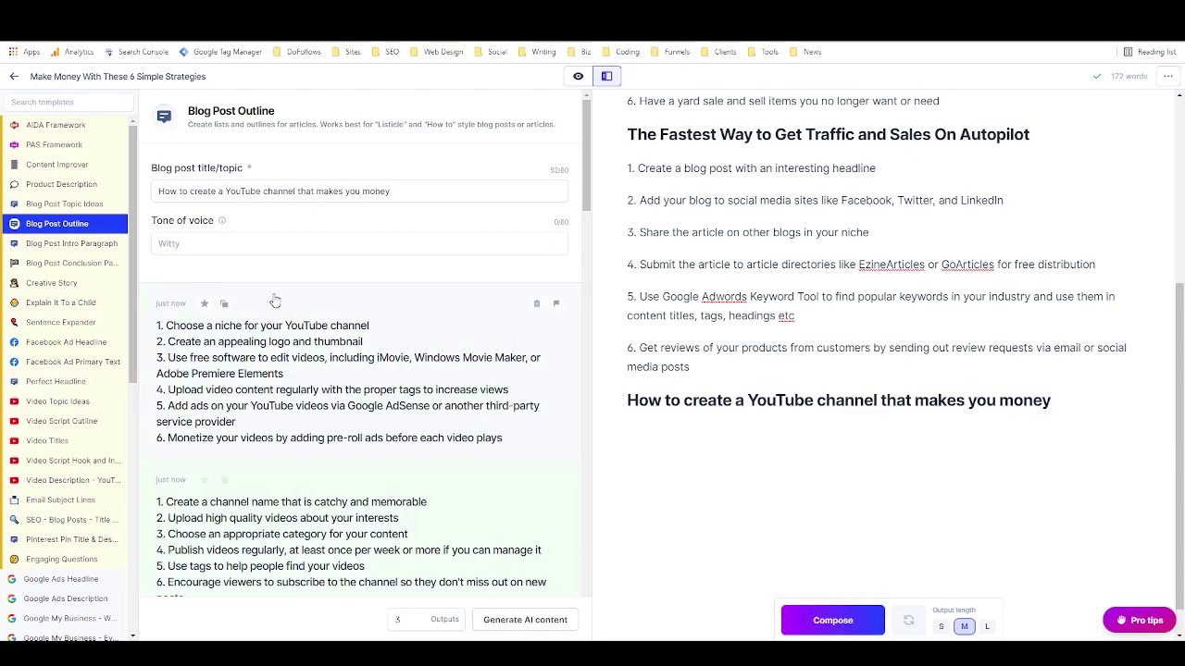
click(223, 304)
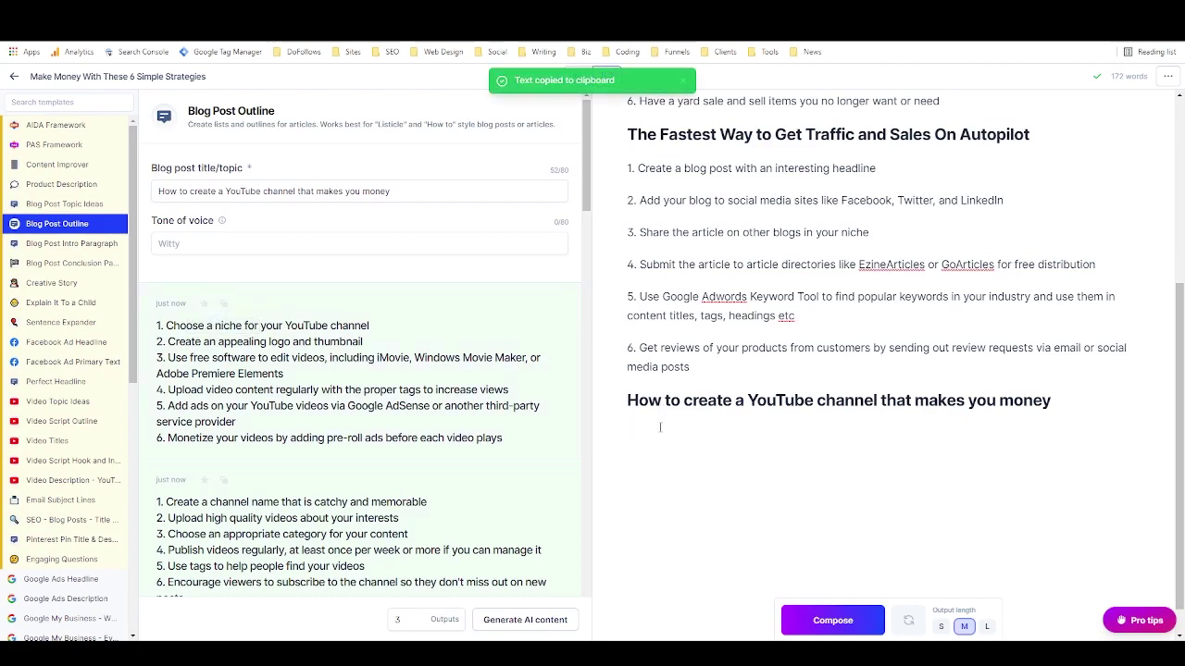
key(ctrl+v)
Review the assembled document from the "Make Money With These 8 Simple Strategies" section through the YouTube channel outline.
scroll(694, 445, up, 2)
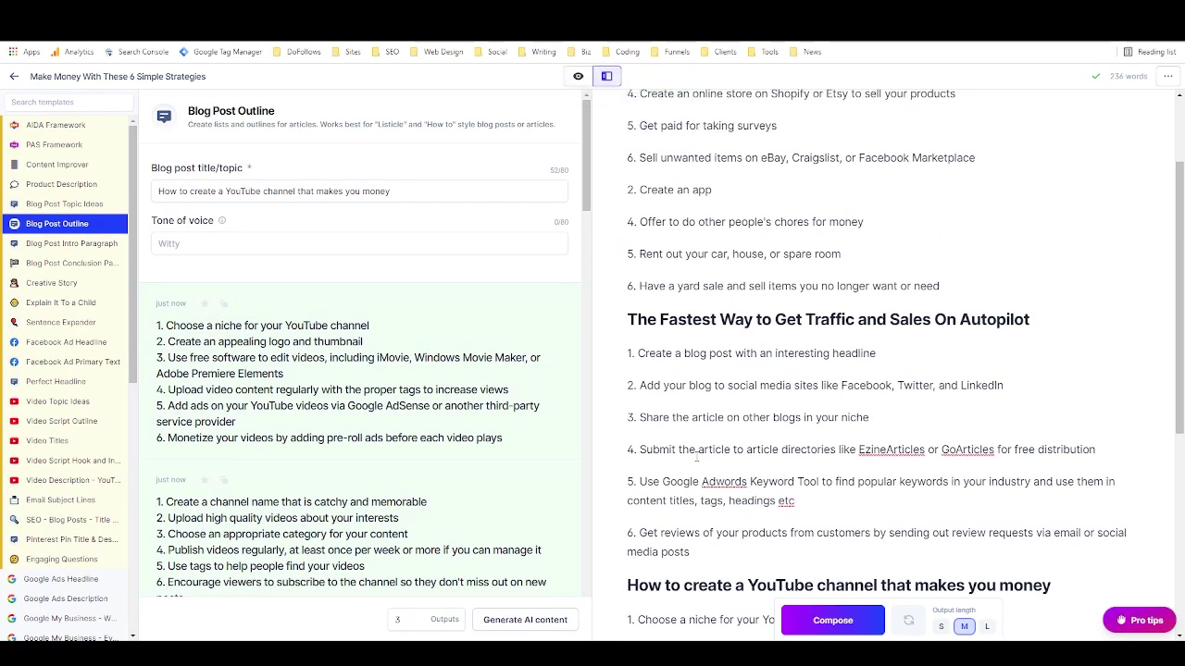
scroll(699, 455, up, 1)
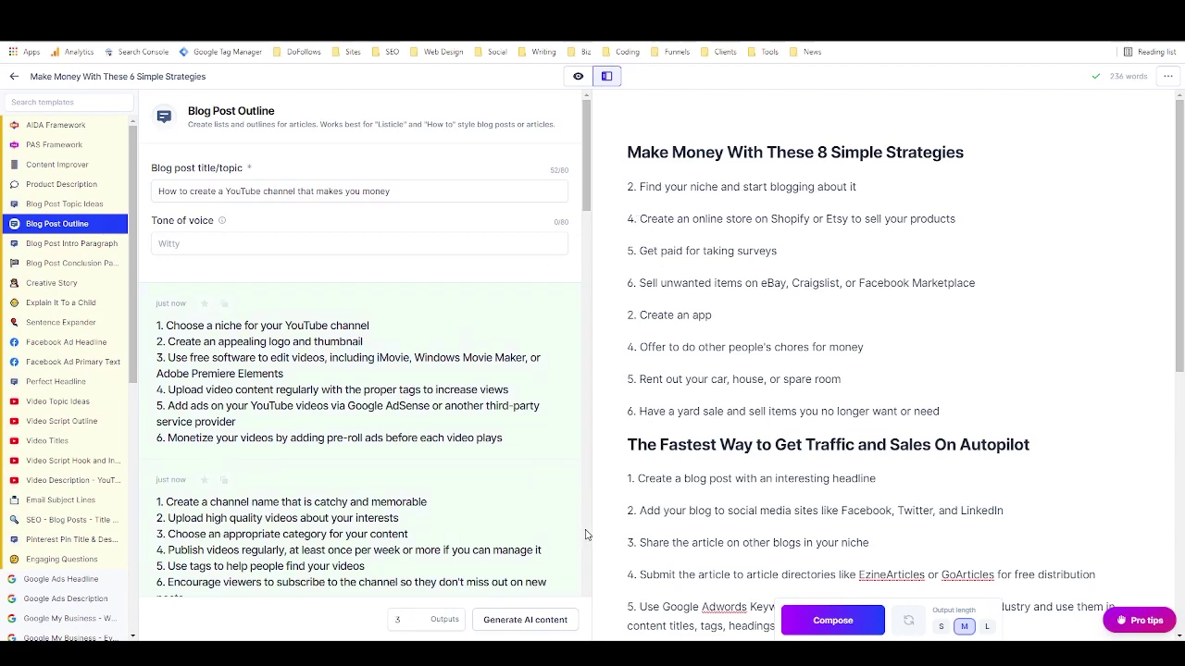
scroll(774, 280, down, 5)
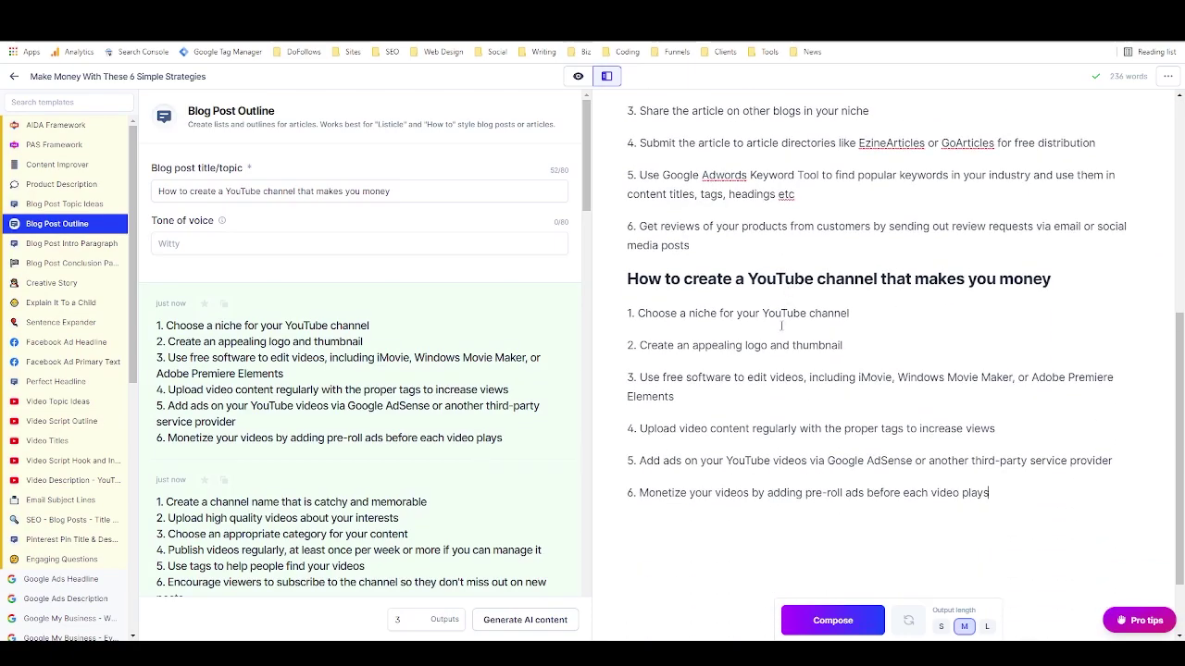
scroll(749, 259, up, 5)
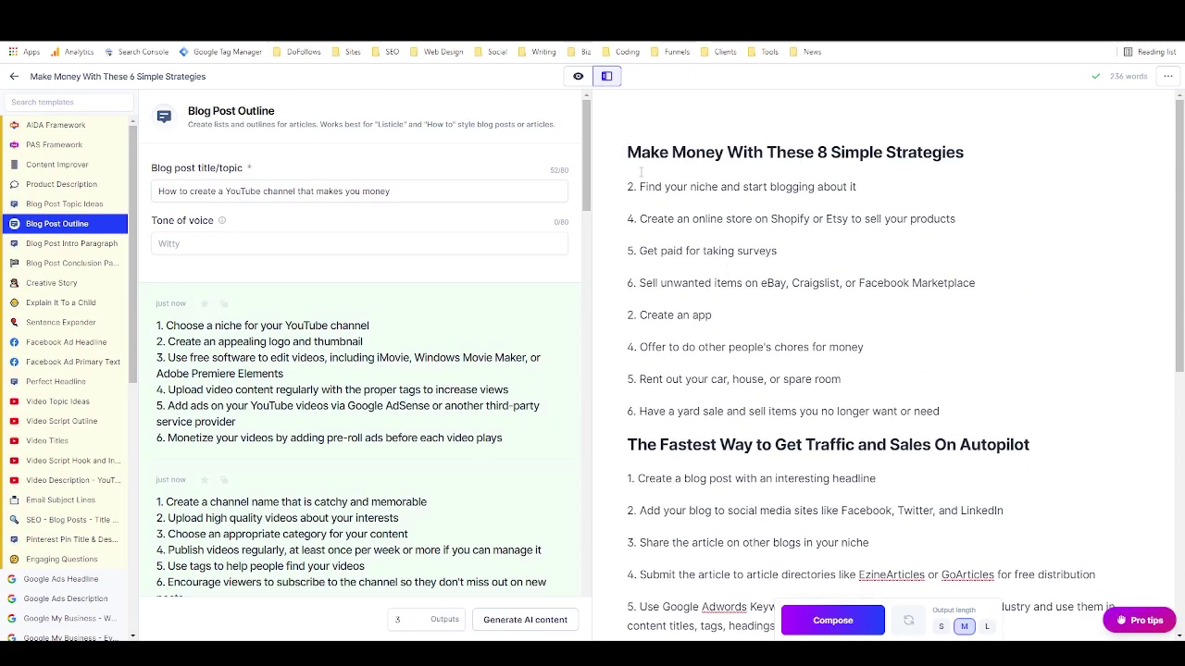
scroll(833, 277, down, 1)
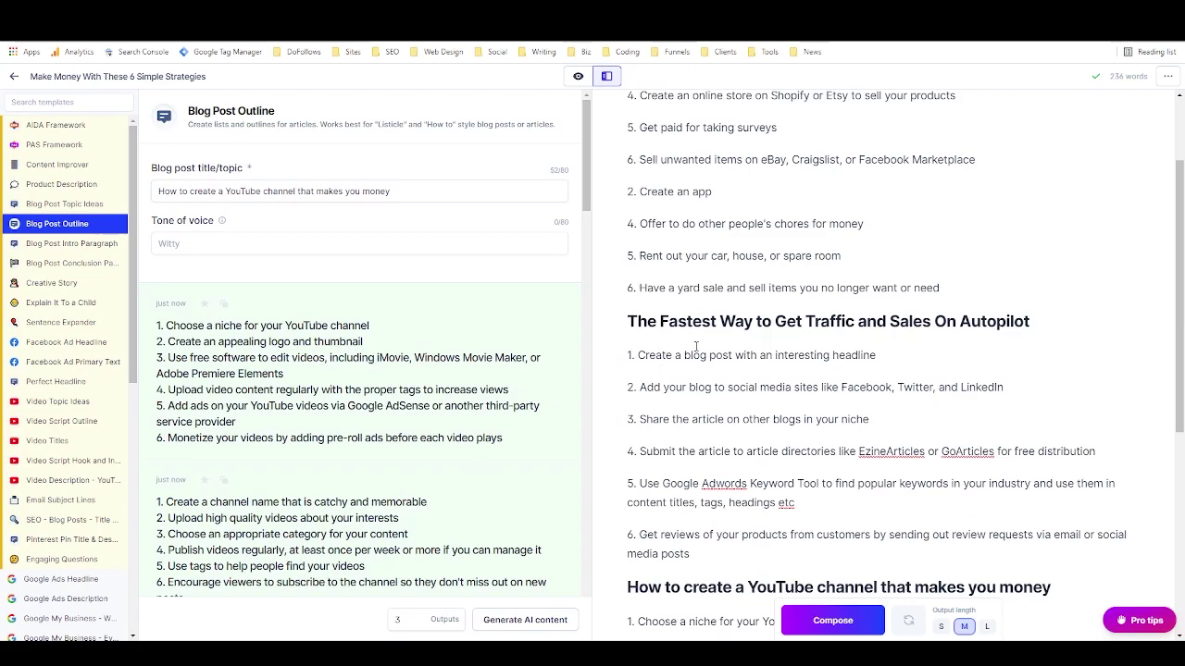
scroll(666, 306, down, 3)
scroll(633, 259, up, 5)
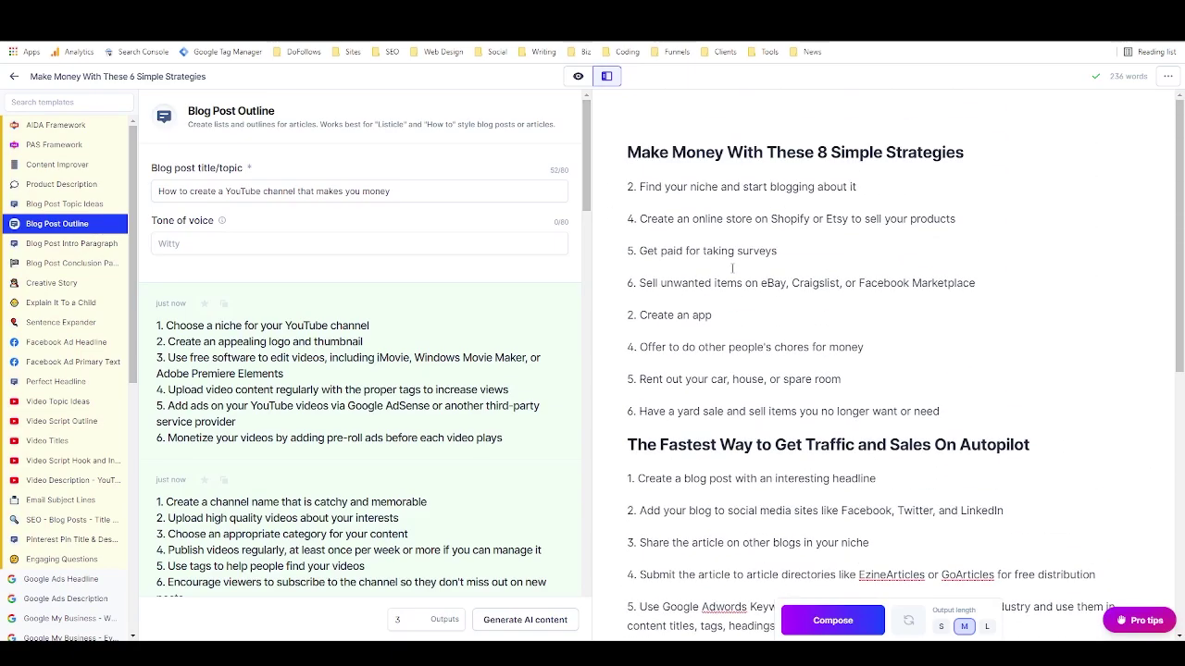